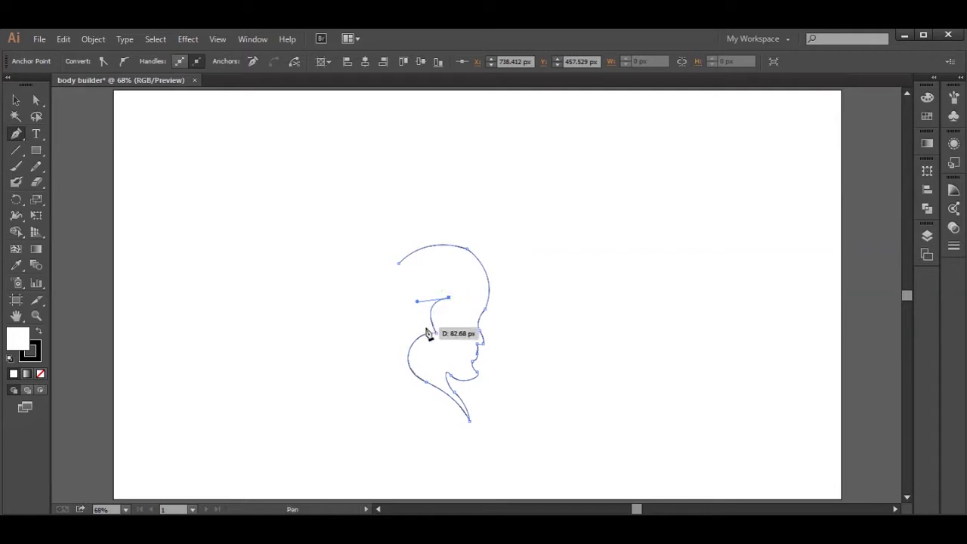
Close the head outline with a curve down the back of the hair, and nudge the upper-lip and nose-tip points.
{"action": "left_click_drag", "start_coordinate": [425, 320], "coordinate": [405, 268]}
{"action": "left_click", "coordinate": [400, 263]}
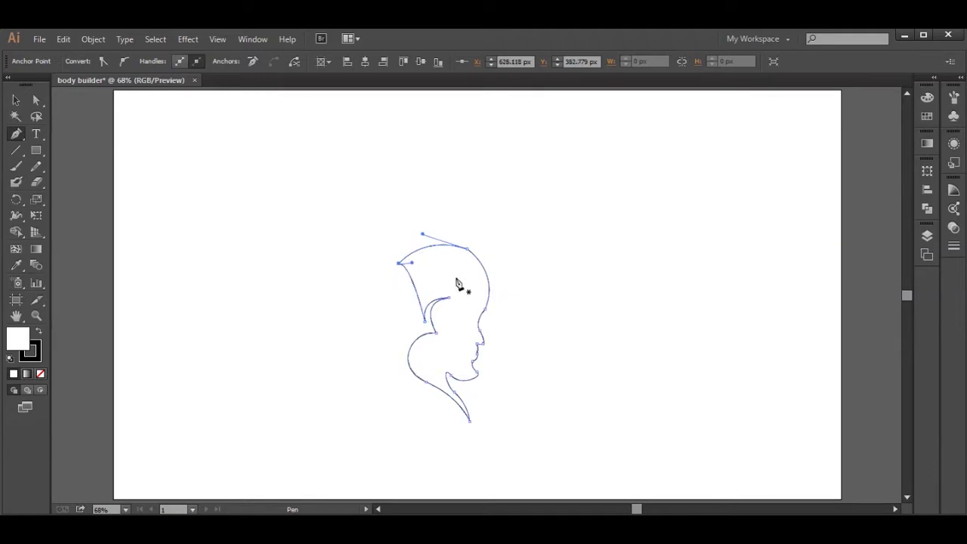
{"action": "left_click", "coordinate": [477, 354]}
{"action": "key", "text": "Left"}
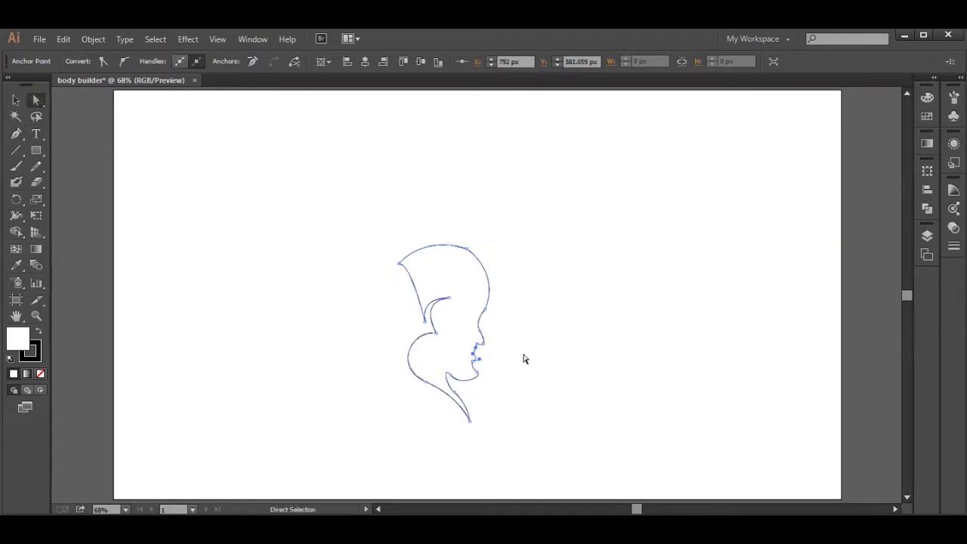
{"action": "left_click", "coordinate": [491, 368]}
{"action": "left_click", "coordinate": [483, 344]}
{"action": "key", "text": "Up"}
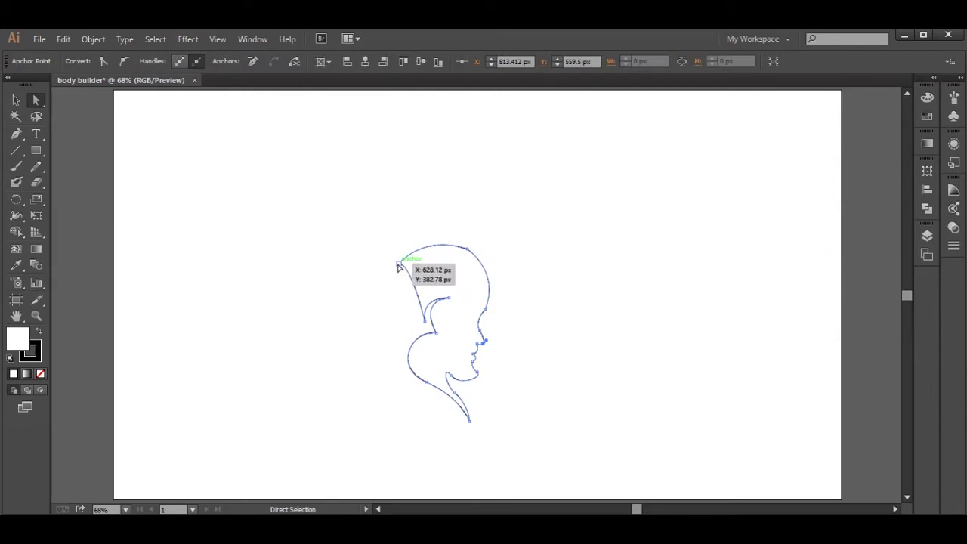
Pull the rear tip of the hair outward and remove the point behind the ear from the head outline.
{"action": "left_click_drag", "start_coordinate": [399, 266], "coordinate": [385, 271]}
{"action": "left_click", "coordinate": [16, 134]}
{"action": "left_click", "coordinate": [425, 323]}
{"action": "key", "text": "a"}
{"action": "left_click_drag", "start_coordinate": [49, 182], "coordinate": [75, 189]}
{"action": "left_click", "coordinate": [36, 100]}
{"action": "left_click", "coordinate": [16, 135]}
{"action": "left_click", "coordinate": [449, 297]}
{"action": "key", "text": "ctrl+z"}
{"action": "left_click", "coordinate": [386, 272]}
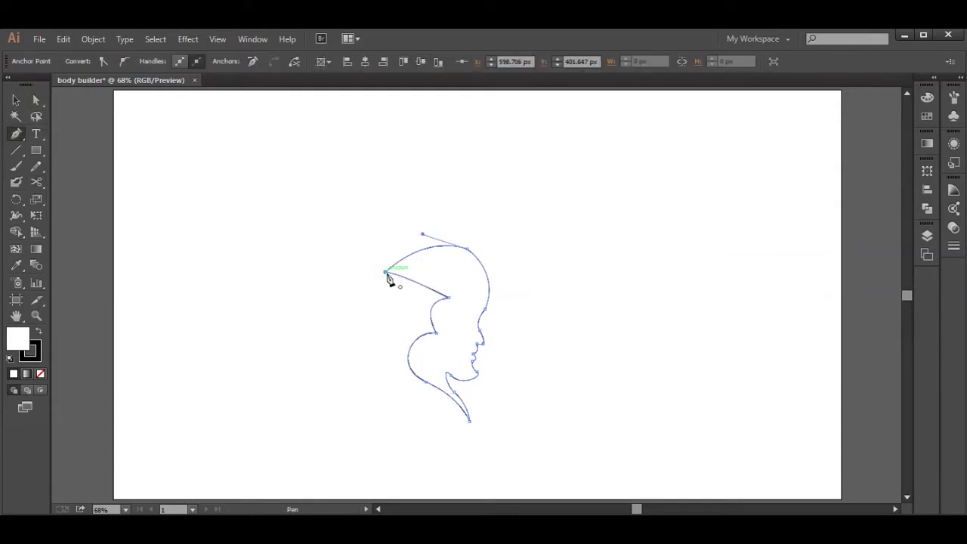
Split the outline at the rear hair tip and move the loose lower end inward to form a short sideburn edge.
{"action": "left_click", "coordinate": [36, 100]}
{"action": "left_click_drag", "start_coordinate": [385, 277], "coordinate": [388, 288]}
{"action": "key", "text": "p"}
{"action": "left_click", "coordinate": [36, 101]}
{"action": "left_click_drag", "start_coordinate": [388, 290], "coordinate": [420, 292]}
{"action": "key", "text": "p"}
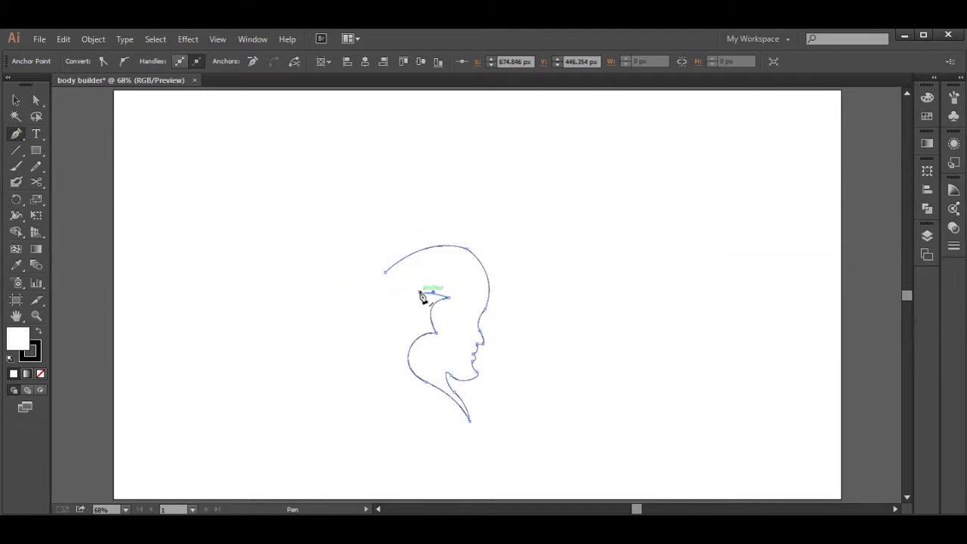
Draw the inner hairline curve from the sideburn around the temple and close it at the rear hair tip.
{"action": "left_click_drag", "start_coordinate": [448, 287], "coordinate": [462, 289]}
{"action": "left_click_drag", "start_coordinate": [434, 260], "coordinate": [361, 291]}
{"action": "key", "text": "ctrl+z"}
{"action": "left_click", "coordinate": [434, 261]}
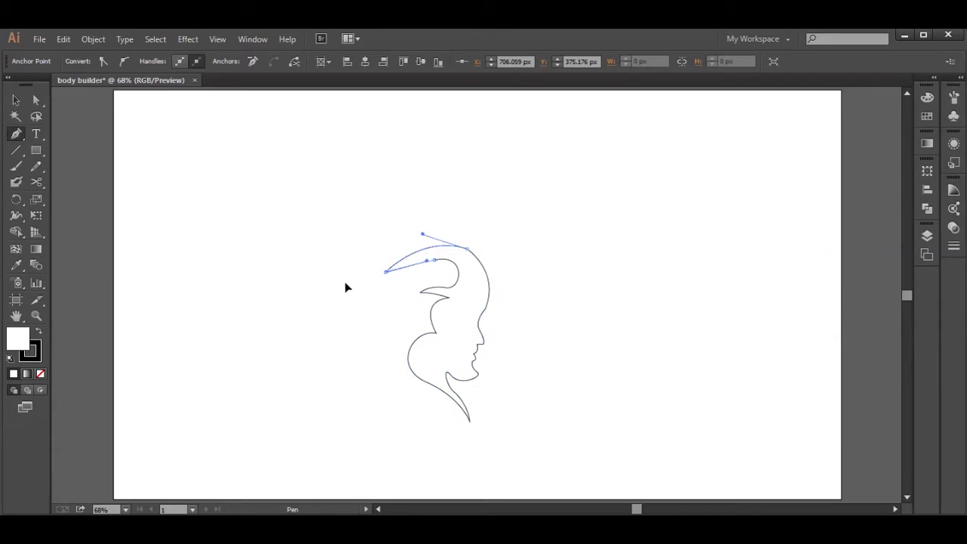
Lower the chin point and adjust its handle to round the curve under the jaw.
{"action": "left_click", "coordinate": [455, 329]}
{"action": "left_click", "coordinate": [477, 372]}
{"action": "key", "text": "Down"}
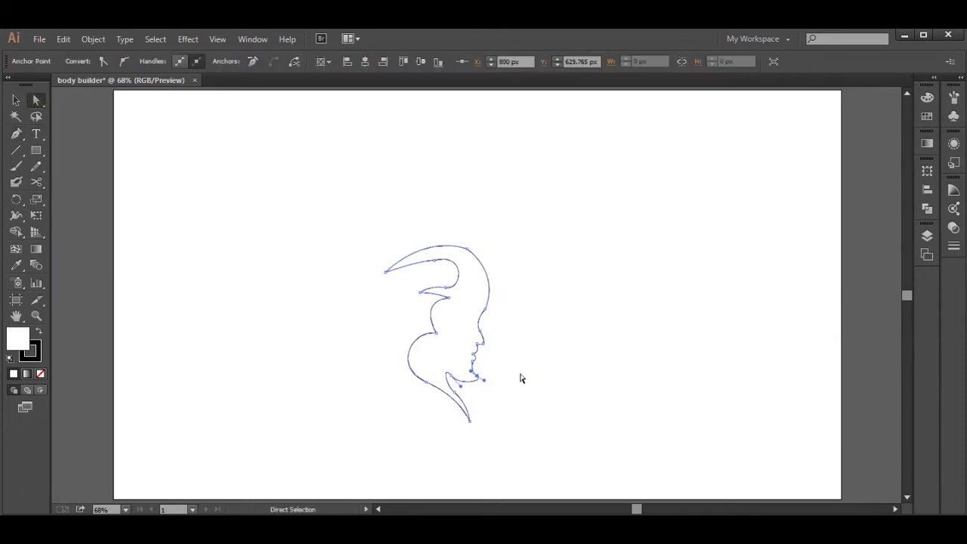
{"action": "left_click_drag", "start_coordinate": [460, 386], "coordinate": [477, 378]}
{"action": "left_click", "coordinate": [487, 370]}
{"action": "left_click", "coordinate": [505, 379]}
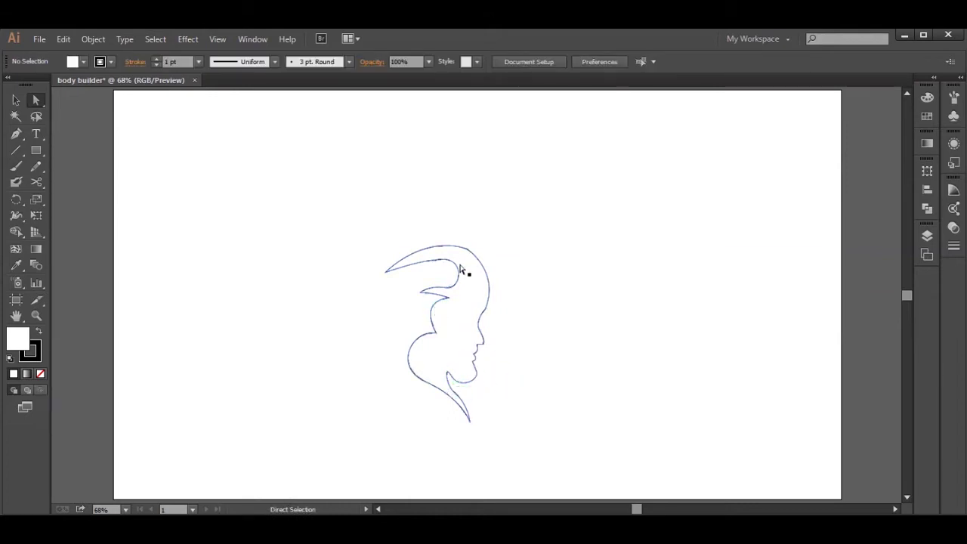
Move the rear hair tip downward and reshape the outer and inner hair curves into a rounder arc.
{"action": "left_click_drag", "start_coordinate": [385, 272], "coordinate": [378, 294]}
{"action": "left_click_drag", "start_coordinate": [421, 233], "coordinate": [397, 218]}
{"action": "left_click", "coordinate": [434, 261]}
{"action": "left_click_drag", "start_coordinate": [417, 280], "coordinate": [486, 263]}
{"action": "left_click", "coordinate": [446, 256]}
{"action": "left_click", "coordinate": [463, 293]}
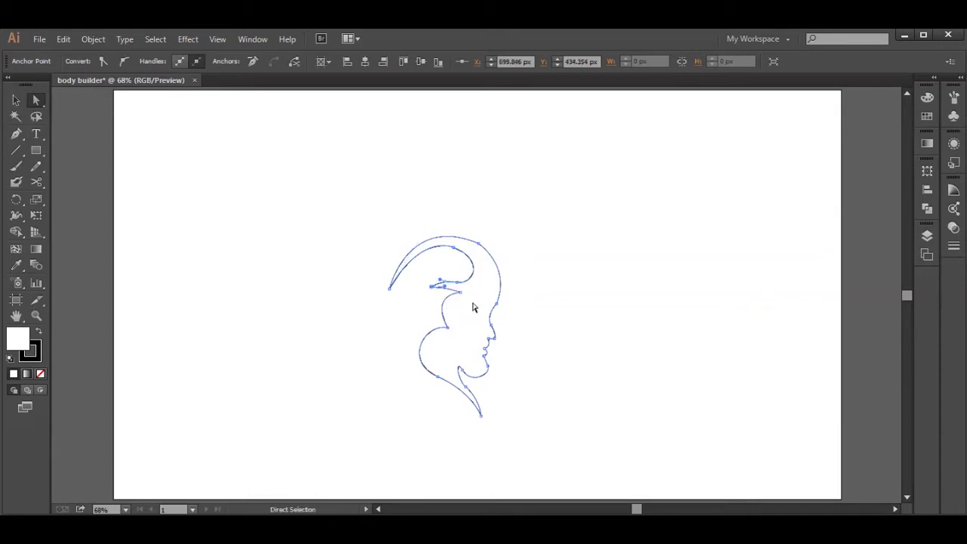
Reshape the sideburn by adding an anchor point on its lower edge and pulling it down in front of the ear.
{"action": "left_click_drag", "start_coordinate": [429, 286], "coordinate": [424, 290]}
{"action": "key", "text": "p"}
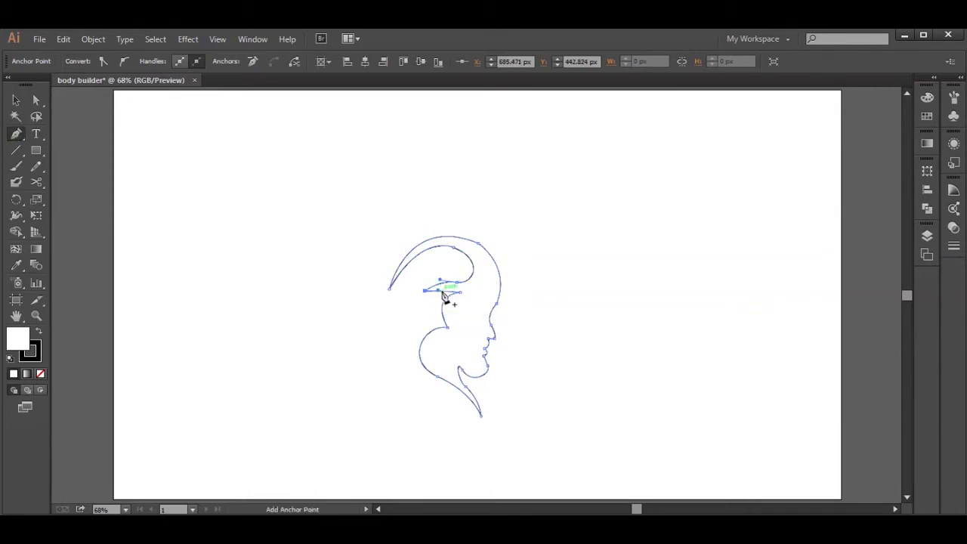
{"action": "key", "text": "a"}
{"action": "mouse_move", "coordinate": [442, 290]}
{"action": "left_mouse_down"}
{"action": "mouse_move", "coordinate": [433, 305]}
{"action": "mouse_move", "coordinate": [445, 302]}
{"action": "mouse_move", "coordinate": [440, 289]}
{"action": "left_mouse_up"}
{"action": "left_click", "coordinate": [447, 327]}
{"action": "mouse_move", "coordinate": [429, 327]}
{"action": "left_mouse_down"}
{"action": "mouse_move", "coordinate": [422, 314]}
{"action": "mouse_move", "coordinate": [434, 310]}
{"action": "left_mouse_up"}
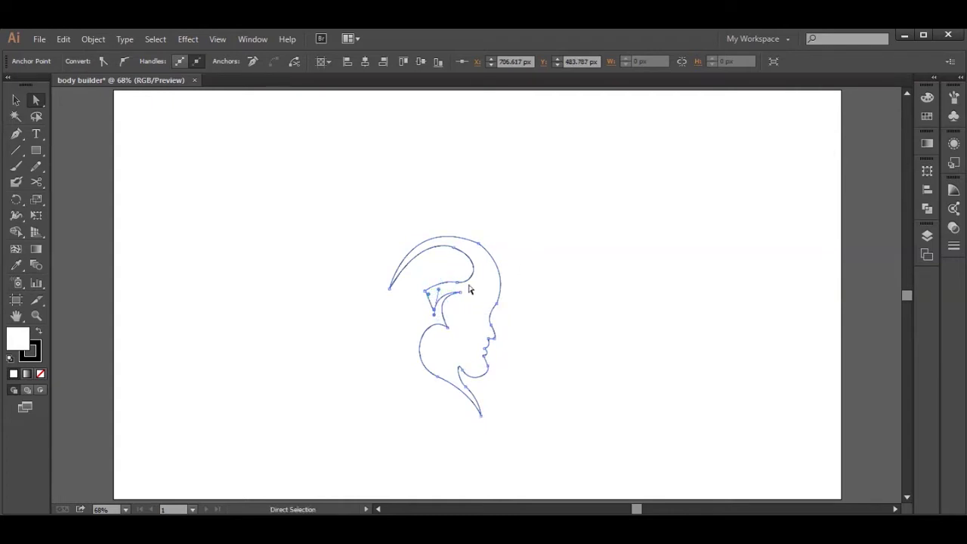
{"action": "left_click_drag", "start_coordinate": [452, 289], "coordinate": [430, 279]}
Shift the brow, nose, mouth and chin points of the face profile slightly forward.
{"action": "left_click_drag", "start_coordinate": [492, 309], "coordinate": [529, 265]}
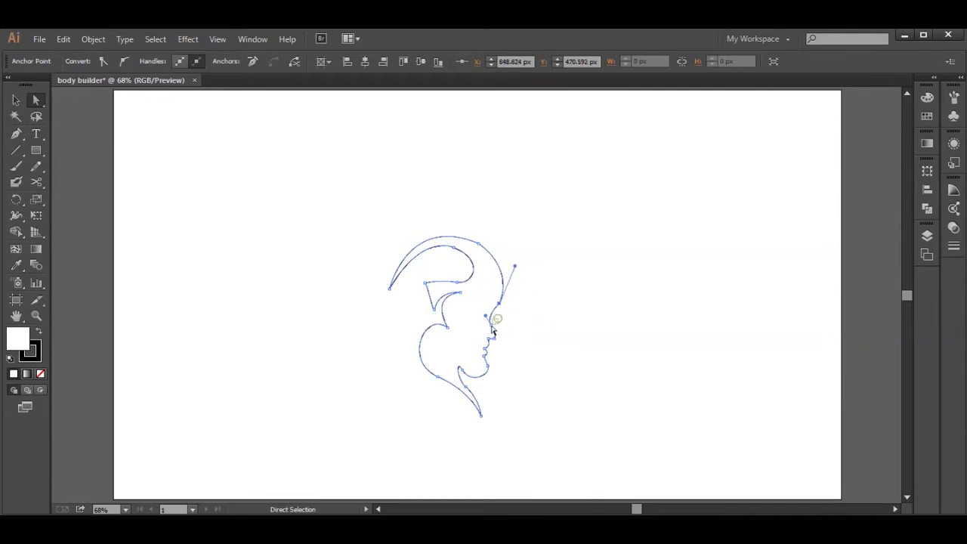
{"action": "left_click_drag", "start_coordinate": [499, 317], "coordinate": [468, 377]}
{"action": "left_click", "coordinate": [519, 323]}
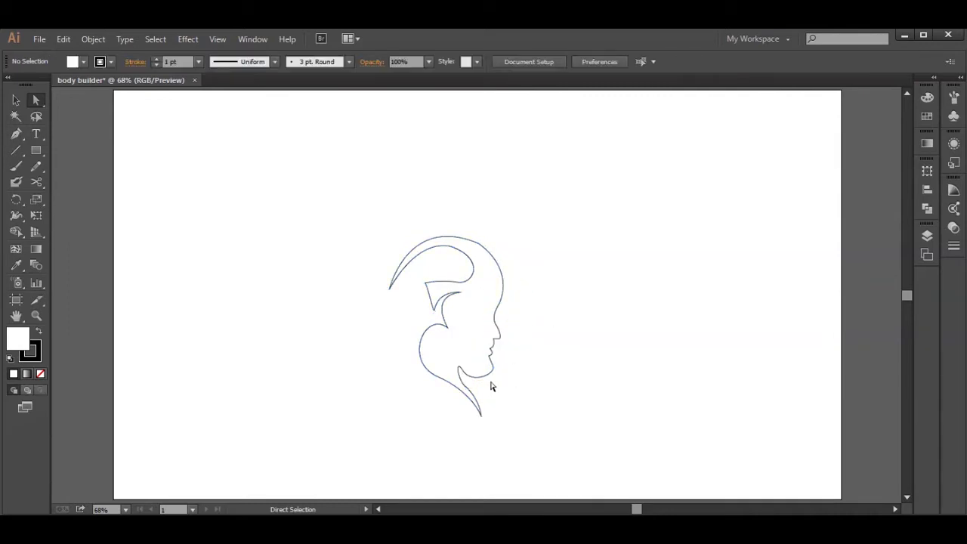
Flatten the curve over the top of the head and widen the inner hairline curve towards the forehead.
{"action": "left_click_drag", "start_coordinate": [513, 266], "coordinate": [472, 237]}
{"action": "left_click_drag", "start_coordinate": [407, 213], "coordinate": [408, 218]}
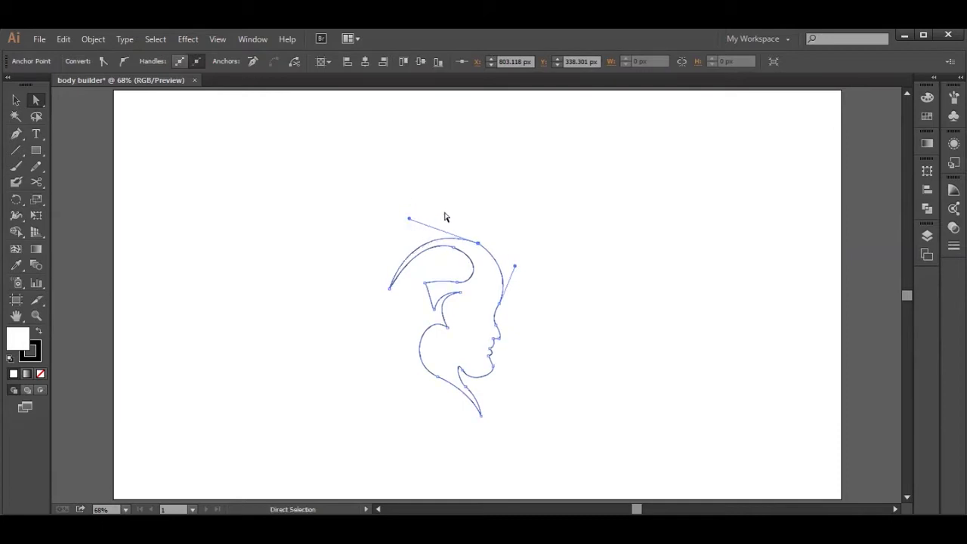
{"action": "left_click_drag", "start_coordinate": [447, 258], "coordinate": [411, 219]}
{"action": "left_click", "coordinate": [515, 228]}
{"action": "left_click", "coordinate": [478, 244]}
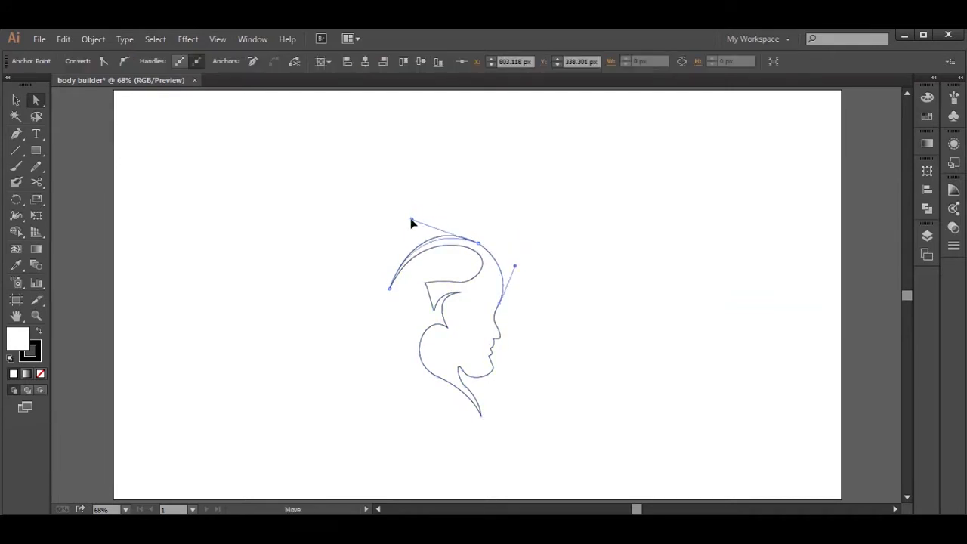
Adjust the forehead and nose-bridge curves so that the forehead bulges slightly forward.
{"action": "left_click_drag", "start_coordinate": [517, 270], "coordinate": [512, 258]}
{"action": "left_click_drag", "start_coordinate": [496, 325], "coordinate": [489, 310]}
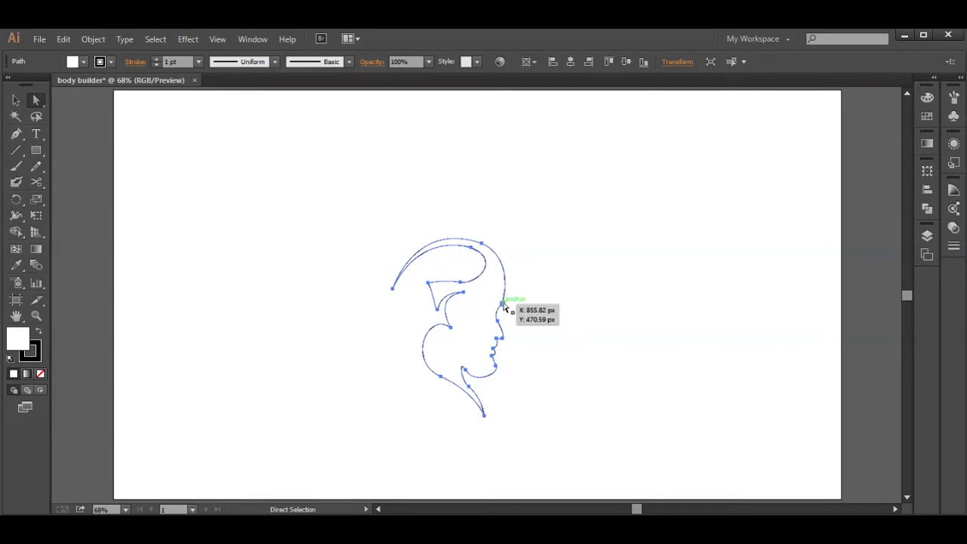
{"action": "left_click", "coordinate": [535, 237]}
{"action": "left_click", "coordinate": [506, 246]}
{"action": "left_click_drag", "start_coordinate": [513, 259], "coordinate": [520, 258]}
{"action": "left_click", "coordinate": [545, 231]}
{"action": "left_click", "coordinate": [503, 303]}
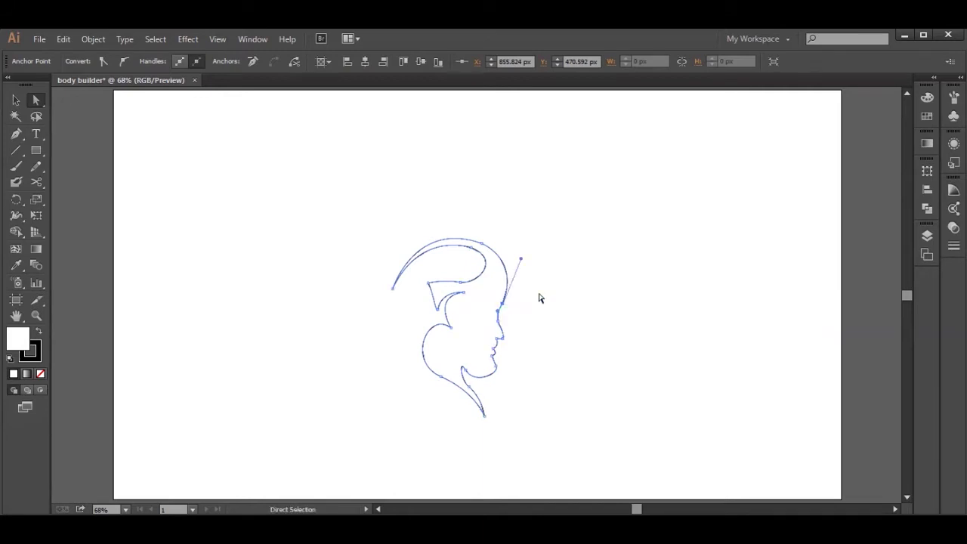
Move the whole head outline to the upper right part of the artboard.
{"action": "left_click", "coordinate": [540, 297]}
{"action": "left_click_drag", "start_coordinate": [500, 297], "coordinate": [597, 213]}
{"action": "left_click", "coordinate": [490, 281]}
Draw a curved neck and shoulder line with the Pen tool, dipping behind the head and ending well to its left.
{"action": "left_click", "coordinate": [16, 133]}
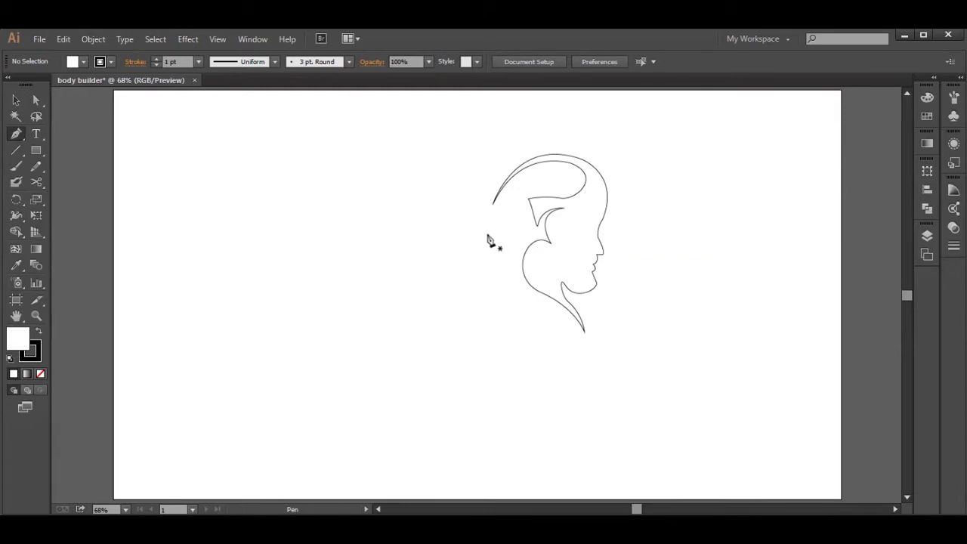
{"action": "left_click", "coordinate": [488, 235]}
{"action": "left_click_drag", "start_coordinate": [463, 274], "coordinate": [430, 285]}
{"action": "left_click", "coordinate": [463, 273]}
{"action": "left_click_drag", "start_coordinate": [307, 253], "coordinate": [237, 306]}
{"action": "left_click", "coordinate": [307, 254]}
Remove the shoulder line's fill, thicken its stroke and apply the width profile that tapers at both ends.
{"action": "key", "text": "v"}
{"action": "left_click", "coordinate": [83, 61]}
{"action": "left_click", "coordinate": [8, 85]}
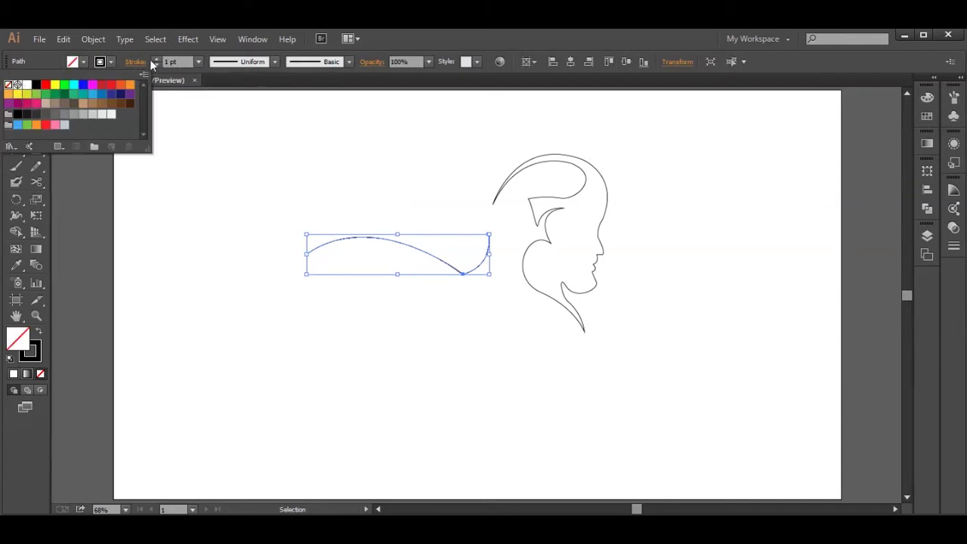
{"action": "left_click", "coordinate": [156, 59]}
{"action": "left_click", "coordinate": [156, 59]}
{"action": "left_click", "coordinate": [275, 62]}
{"action": "left_click", "coordinate": [245, 104]}
{"action": "left_click", "coordinate": [291, 211]}
Fill the head shape with black and remove its stroke.
{"action": "left_click", "coordinate": [525, 165]}
{"action": "left_click", "coordinate": [83, 61]}
{"action": "left_click", "coordinate": [36, 84]}
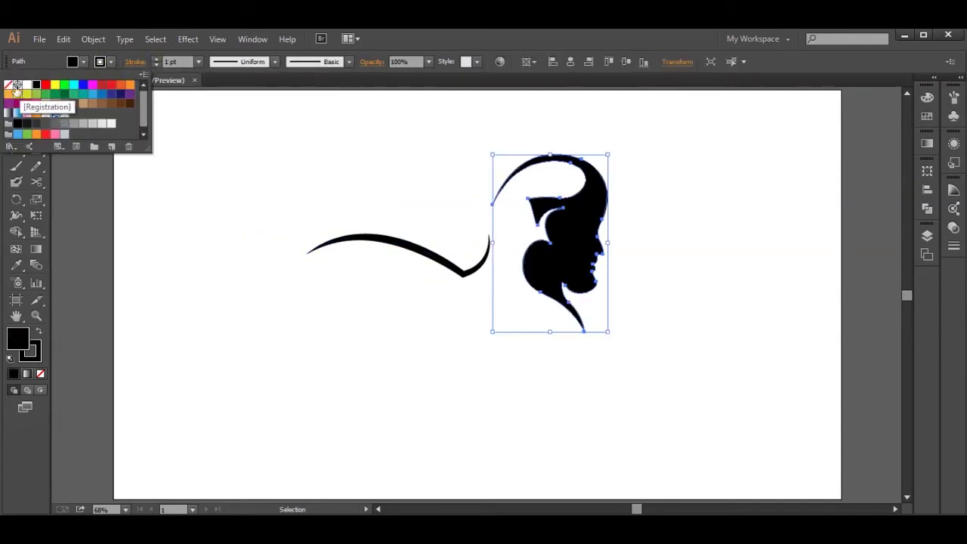
{"action": "left_click", "coordinate": [9, 84]}
{"action": "left_click", "coordinate": [314, 198]}
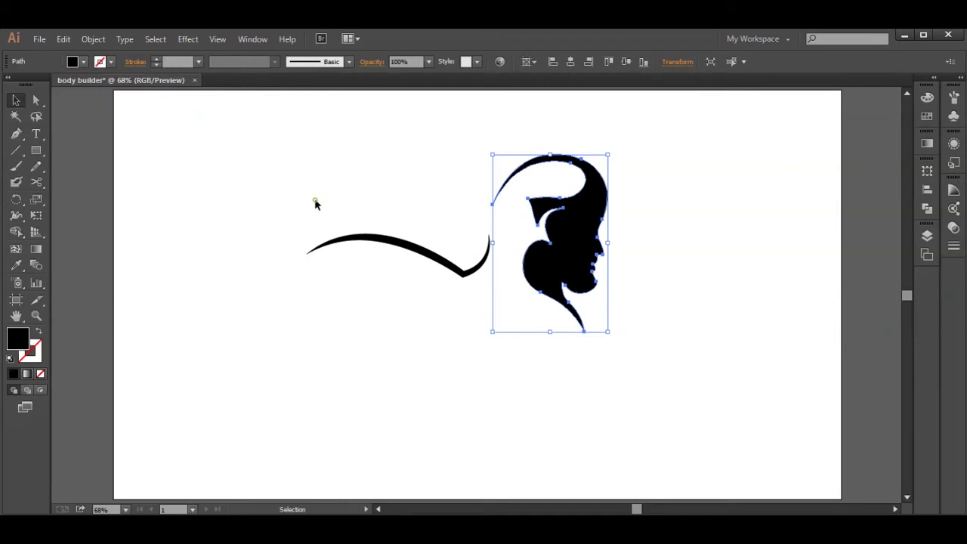
Draw a wavy upper-arm line from the outer end of the shoulder line towards the left.
{"action": "left_click", "coordinate": [329, 243]}
{"action": "left_click_drag", "start_coordinate": [264, 234], "coordinate": [219, 231]}
{"action": "left_click", "coordinate": [265, 234]}
Give the upper-arm line no fill and a 14 pt stroke.
{"action": "key", "text": "v"}
{"action": "left_click", "coordinate": [82, 62]}
{"action": "left_click", "coordinate": [10, 87]}
{"action": "left_click", "coordinate": [155, 59]}
{"action": "left_click", "coordinate": [154, 59]}
{"action": "left_click", "coordinate": [156, 58]}
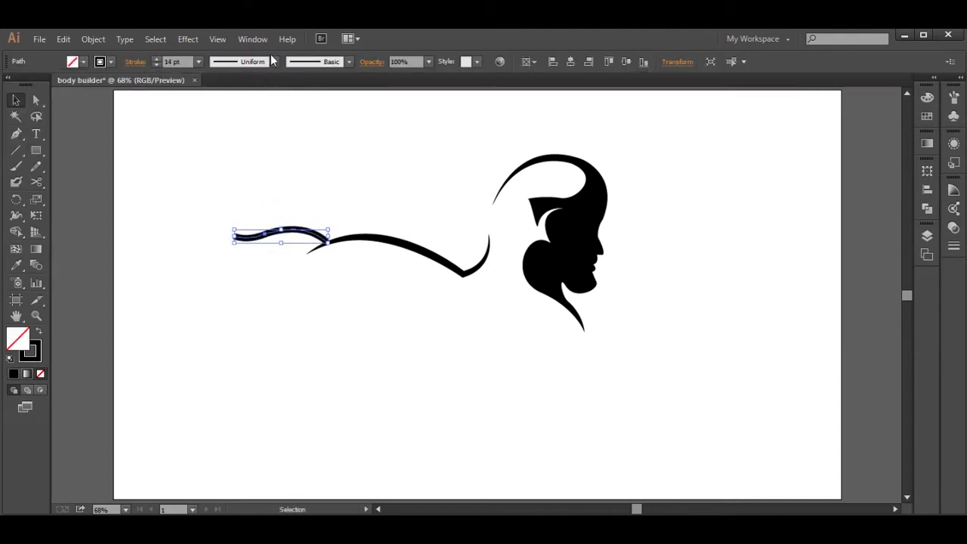
Apply the triangular width profile to the upper-arm line so that it thins towards its outer end.
{"action": "left_click", "coordinate": [274, 61]}
{"action": "left_click", "coordinate": [260, 185]}
{"action": "left_click", "coordinate": [274, 61]}
{"action": "left_click", "coordinate": [259, 162]}
{"action": "left_click", "coordinate": [287, 163]}
Draw an S-shaped inner forearm line rising from the outer end of the upper-arm line.
{"action": "key", "text": "p"}
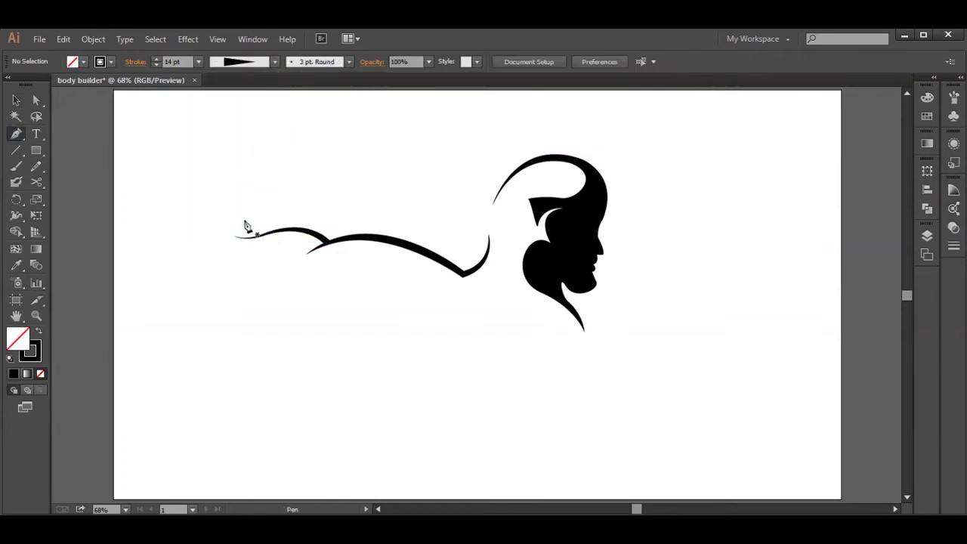
{"action": "left_click", "coordinate": [246, 238]}
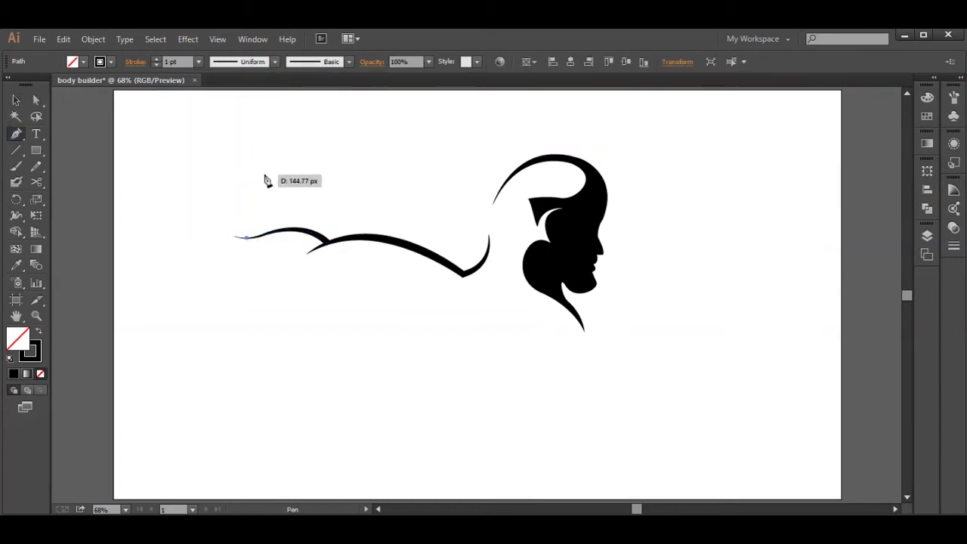
{"action": "left_click_drag", "start_coordinate": [257, 197], "coordinate": [277, 158]}
{"action": "left_click", "coordinate": [258, 197]}
Set the forearm line's stroke to 14 pt and apply the teardrop-shaped width profile.
{"action": "key", "text": "v"}
{"action": "scroll", "coordinate": [157, 60], "scroll_direction": "up", "scroll_amount": 13}
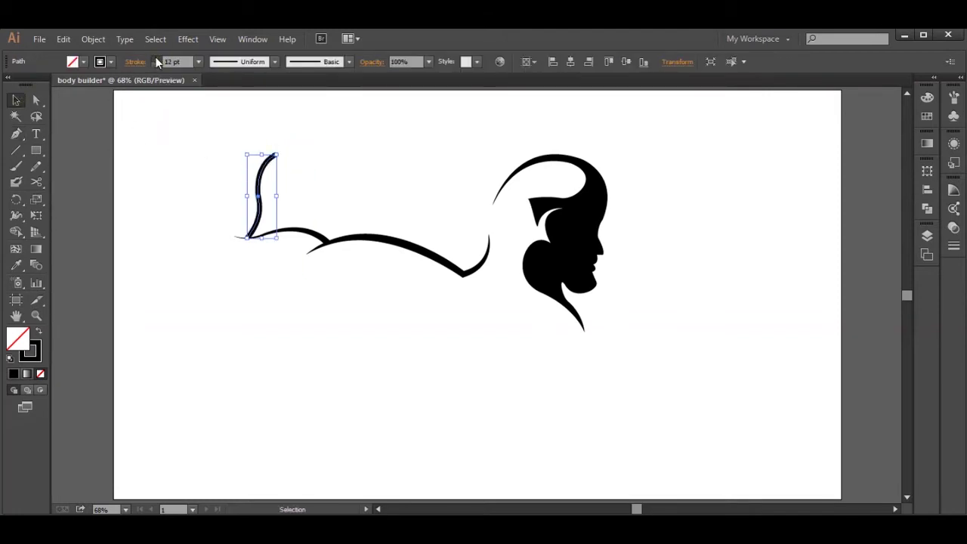
{"action": "left_click", "coordinate": [274, 62]}
{"action": "left_click", "coordinate": [249, 103]}
{"action": "left_click", "coordinate": [274, 61]}
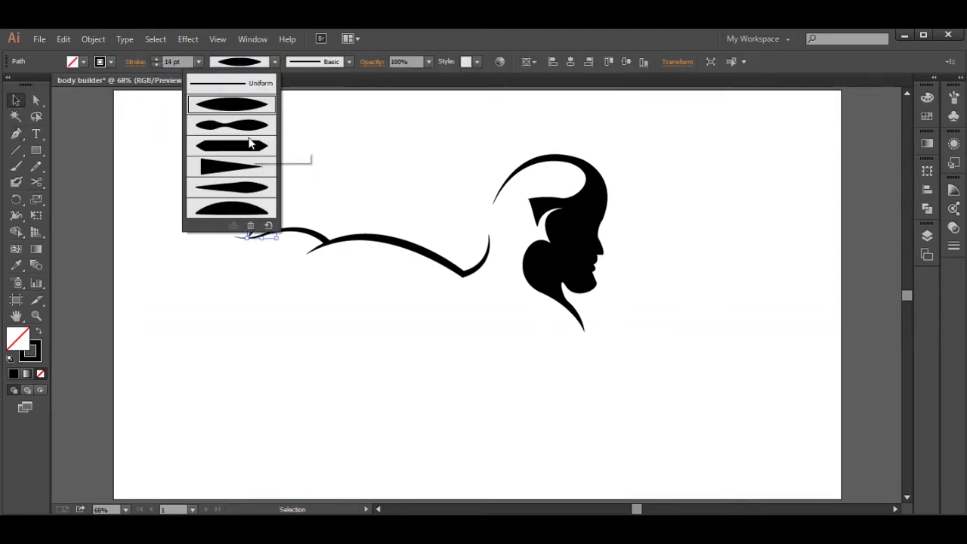
{"action": "left_click", "coordinate": [253, 194]}
{"action": "left_click", "coordinate": [326, 138]}
Draw the clenched fist outline with finger bumps, starting from the top end of the forearm line.
{"action": "key", "text": "p"}
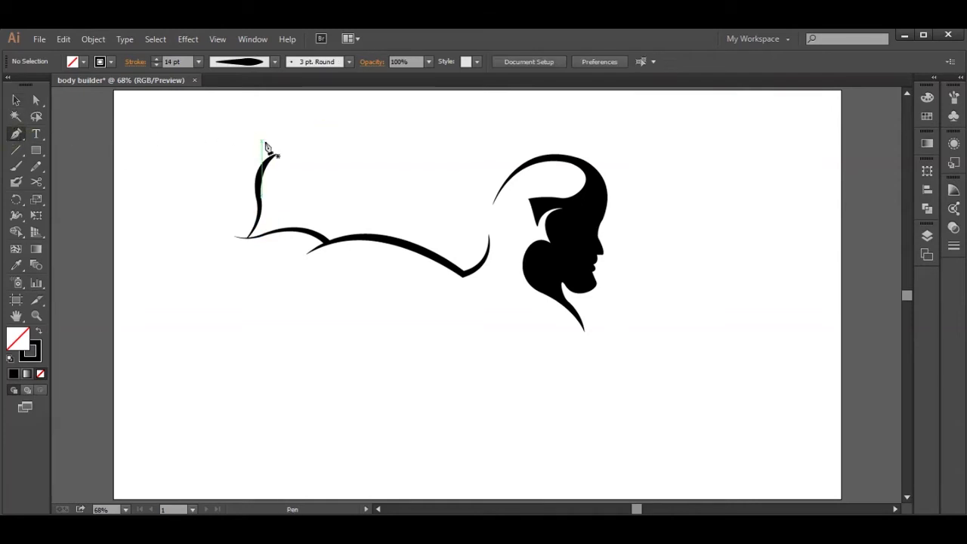
{"action": "left_click", "coordinate": [273, 155]}
{"action": "left_click", "coordinate": [283, 172], "text": "ctrl"}
{"action": "left_click", "coordinate": [273, 155]}
{"action": "mouse_move", "coordinate": [273, 155]}
{"action": "left_mouse_down"}
{"action": "mouse_move", "coordinate": [292, 177]}
{"action": "mouse_move", "coordinate": [275, 147]}
{"action": "left_mouse_up"}
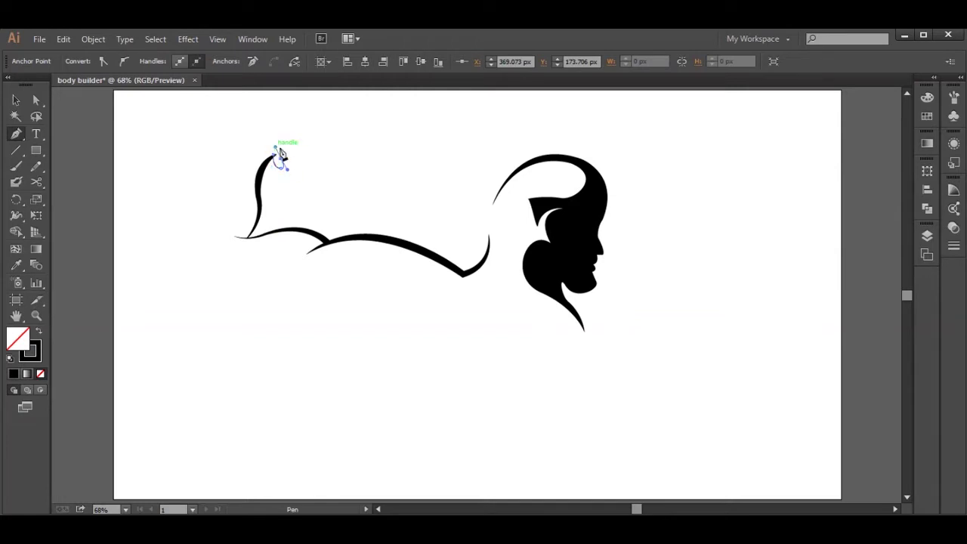
{"action": "left_click_drag", "start_coordinate": [288, 151], "coordinate": [233, 197]}
{"action": "left_click", "coordinate": [299, 157]}
Continue the fist outline down the back of the wrist and along the outer forearm to the elbow.
{"action": "left_click", "coordinate": [234, 170]}
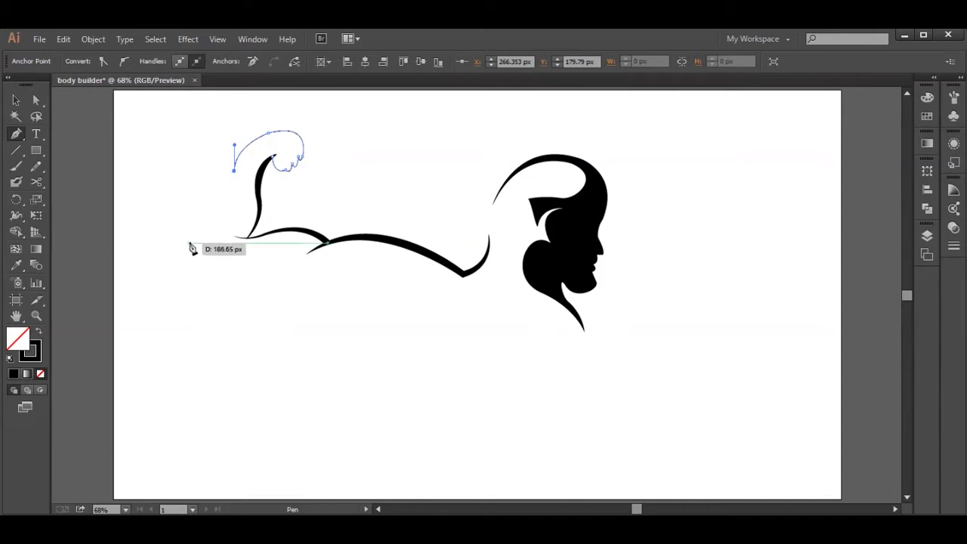
{"action": "key", "text": "ctrl+z"}
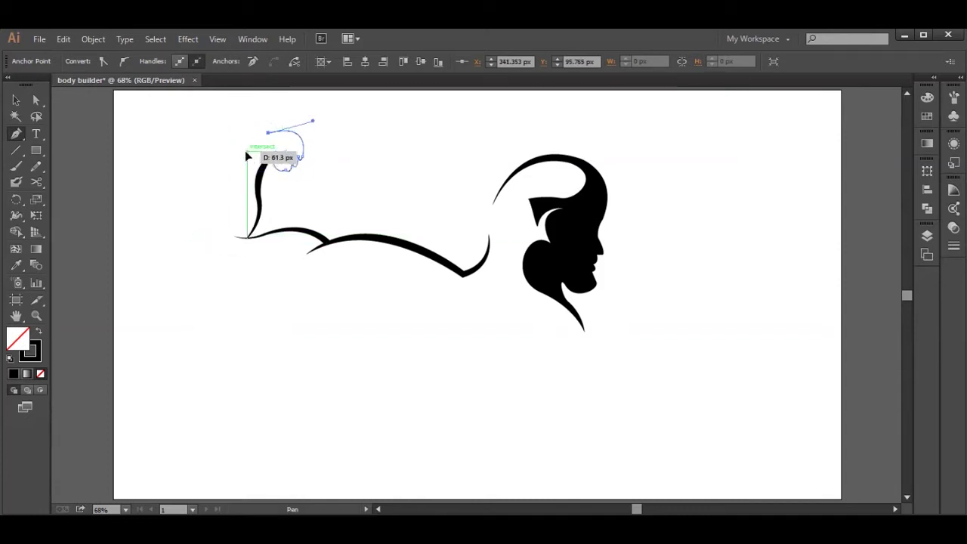
{"action": "left_click", "coordinate": [241, 163]}
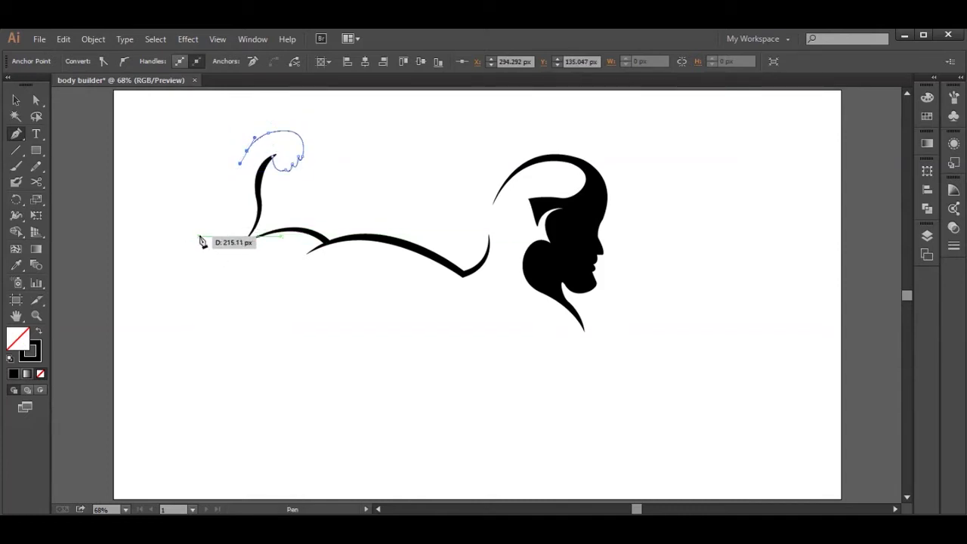
{"action": "left_click", "coordinate": [216, 203]}
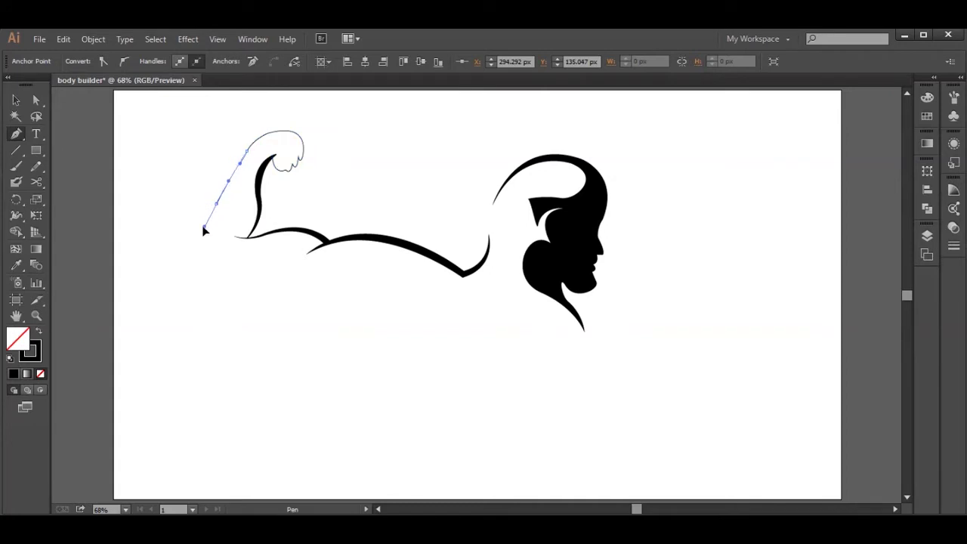
{"action": "left_click", "coordinate": [192, 225]}
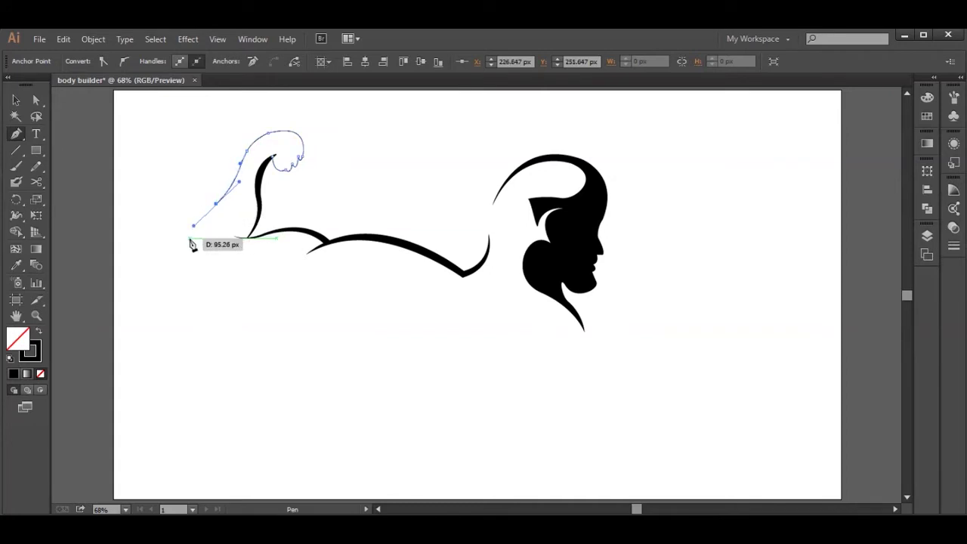
{"action": "left_click", "coordinate": [181, 260]}
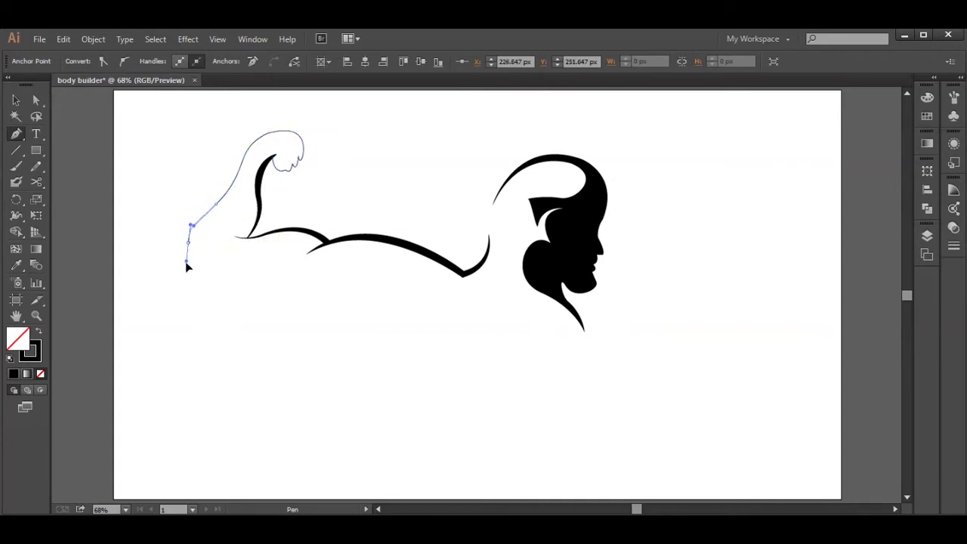
{"action": "left_click_drag", "start_coordinate": [187, 253], "coordinate": [187, 241]}
{"action": "left_click", "coordinate": [16, 101]}
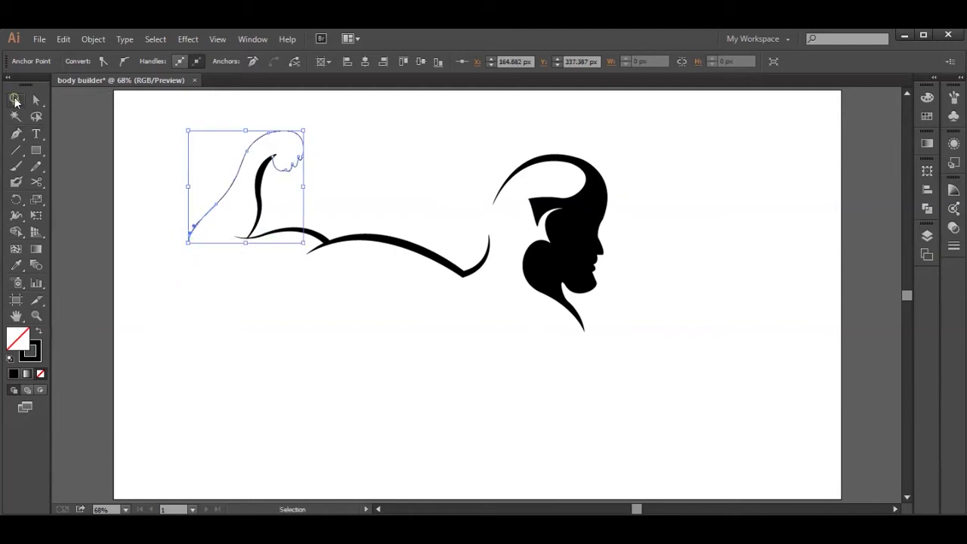
Set the fist and outer forearm outline's stroke to 9 pt and apply the double-bulge width profile.
{"action": "left_click", "coordinate": [156, 59]}
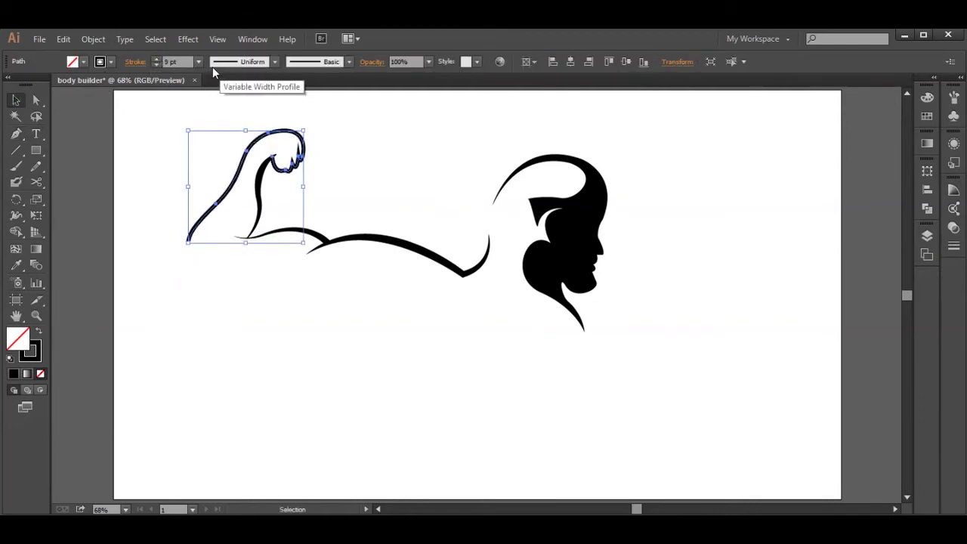
{"action": "left_click", "coordinate": [274, 62]}
{"action": "left_click", "coordinate": [250, 144]}
{"action": "left_click", "coordinate": [337, 134]}
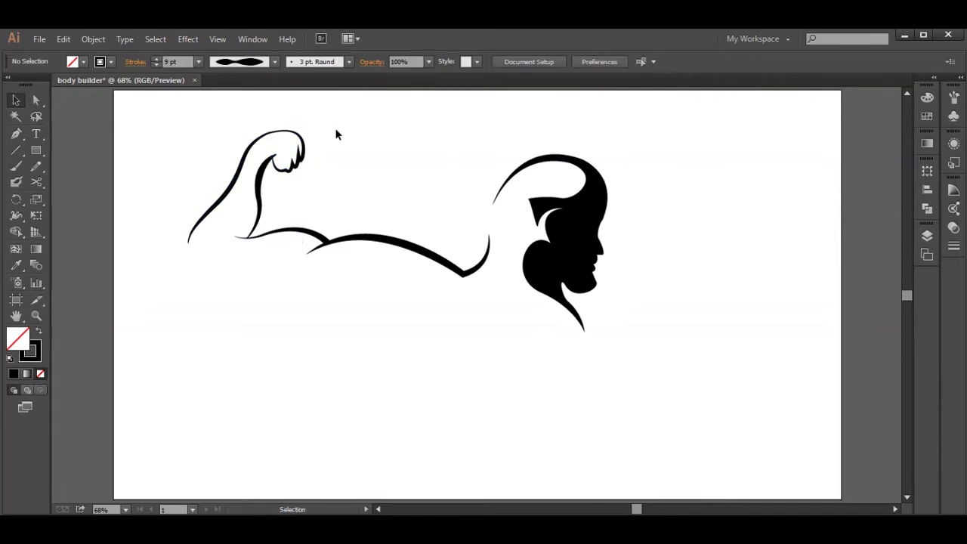
Narrow the shoulder line from its outer end and move it inward toward the head.
{"action": "left_click", "coordinate": [350, 239]}
{"action": "left_click_drag", "start_coordinate": [306, 254], "coordinate": [327, 254]}
{"action": "left_click", "coordinate": [355, 216]}
{"action": "left_click", "coordinate": [383, 241]}
{"action": "key", "text": "shift+Right"}
{"action": "key", "text": "shift+Right"}
{"action": "key", "text": "shift+Right"}
{"action": "key", "text": "shift+Right"}
{"action": "key", "text": "shift+Right"}
Move the fist, forearm and upper-arm lines together toward the head until they meet the shoulder line.
{"action": "left_click", "coordinate": [347, 192]}
{"action": "left_click_drag", "start_coordinate": [173, 111], "coordinate": [330, 286]}
{"action": "key", "text": "shift+Right"}
{"action": "key", "text": "shift+Right"}
{"action": "key", "text": "shift+Right"}
{"action": "key", "text": "shift+Right"}
{"action": "key", "text": "shift+Right"}
{"action": "key", "text": "shift+Right"}
{"action": "key", "text": "shift+Right"}
{"action": "key", "text": "shift+Right"}
{"action": "key", "text": "shift+Right"}
{"action": "key", "text": "shift+Right"}
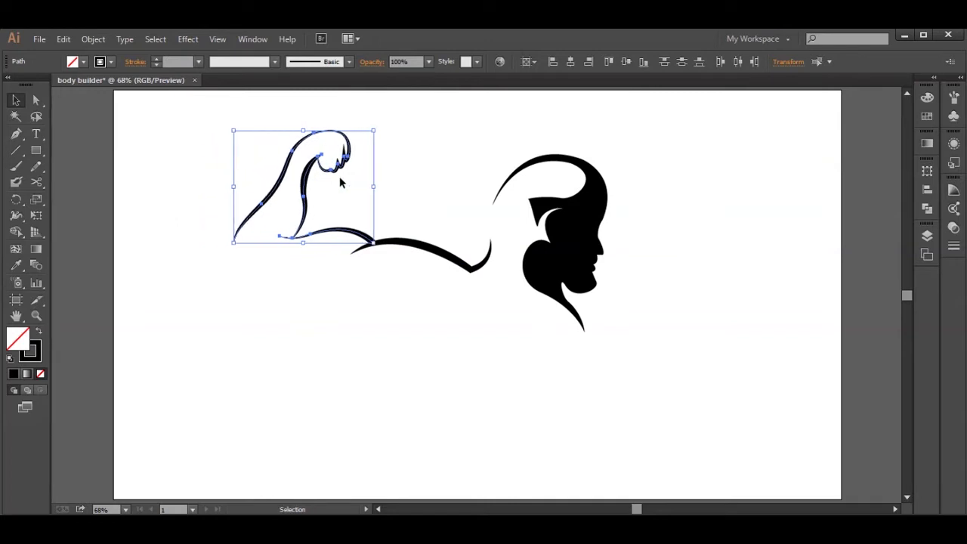
Slightly resize the shoulder line and nudge it inward, then shift the fist and forearm lines to follow it.
{"action": "left_click", "coordinate": [172, 148]}
{"action": "left_click", "coordinate": [487, 255]}
{"action": "left_click_drag", "start_coordinate": [490, 255], "coordinate": [487, 258]}
{"action": "key", "text": "Right"}
{"action": "key", "text": "Right"}
{"action": "key", "text": "Right"}
{"action": "key", "text": "Right"}
{"action": "key", "text": "Right"}
{"action": "key", "text": "Right"}
{"action": "left_click_drag", "start_coordinate": [248, 135], "coordinate": [353, 188]}
{"action": "key", "text": "shift+Right"}
{"action": "key", "text": "shift+Right"}
Scale the head down slightly and narrow the shoulder line beside it.
{"action": "left_click_drag", "start_coordinate": [485, 147], "coordinate": [601, 319]}
{"action": "left_click", "coordinate": [641, 276]}
{"action": "left_click", "coordinate": [382, 238]}
{"action": "left_click_drag", "start_coordinate": [383, 231], "coordinate": [377, 232]}
Nudge the fist and forearm lines inward along the upper-arm line.
{"action": "left_click_drag", "start_coordinate": [233, 128], "coordinate": [361, 244]}
{"action": "key", "text": "shift+Right"}
{"action": "key", "text": "shift+Right"}
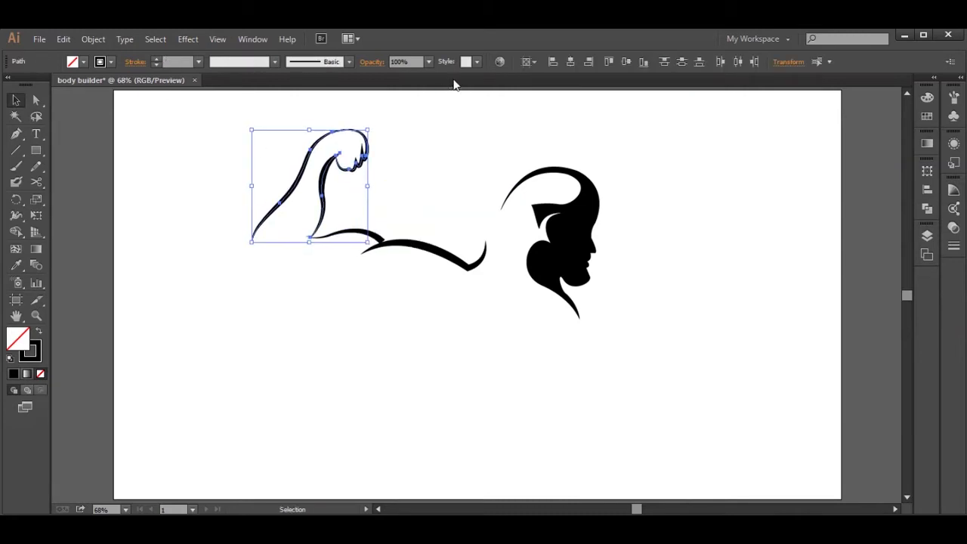
{"action": "left_click", "coordinate": [459, 168]}
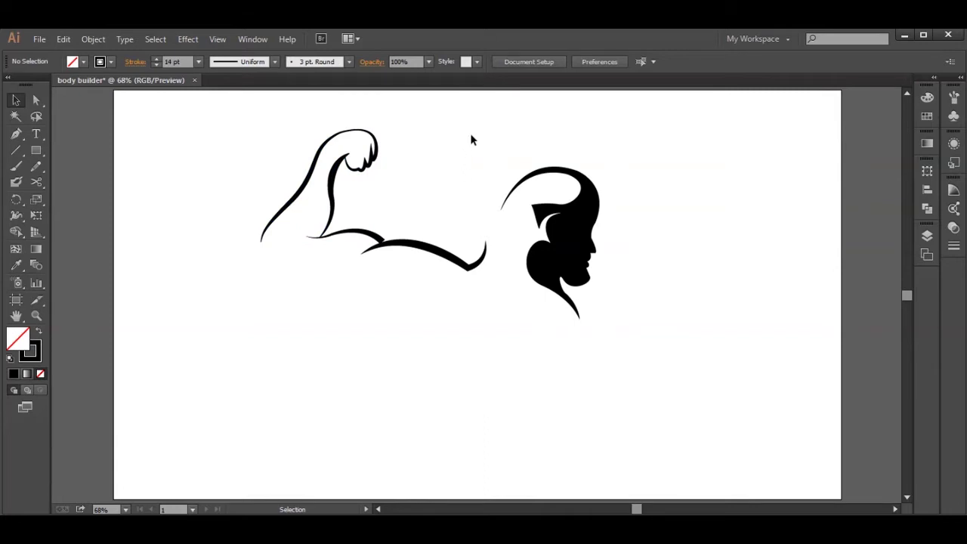
{"action": "left_click_drag", "start_coordinate": [390, 240], "coordinate": [391, 240]}
{"action": "left_click", "coordinate": [435, 193]}
Shift the forearm lines slightly inward, then rotate all the arm and shoulder lines together slightly clockwise.
{"action": "left_click_drag", "start_coordinate": [276, 142], "coordinate": [355, 248]}
{"action": "left_click_drag", "start_coordinate": [465, 242], "coordinate": [489, 268]}
{"action": "left_click_drag", "start_coordinate": [431, 305], "coordinate": [491, 268]}
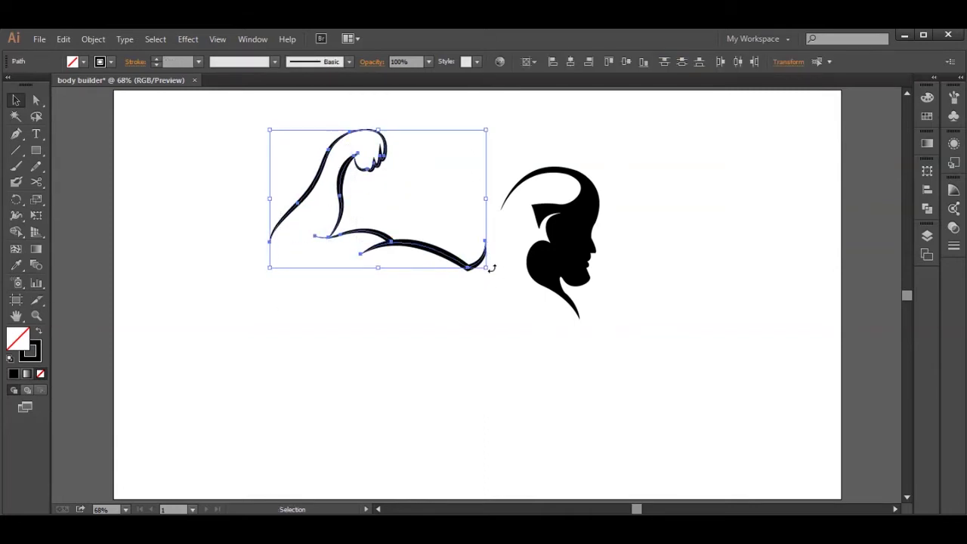
{"action": "left_click", "coordinate": [337, 319]}
{"action": "left_click_drag", "start_coordinate": [279, 215], "coordinate": [475, 290]}
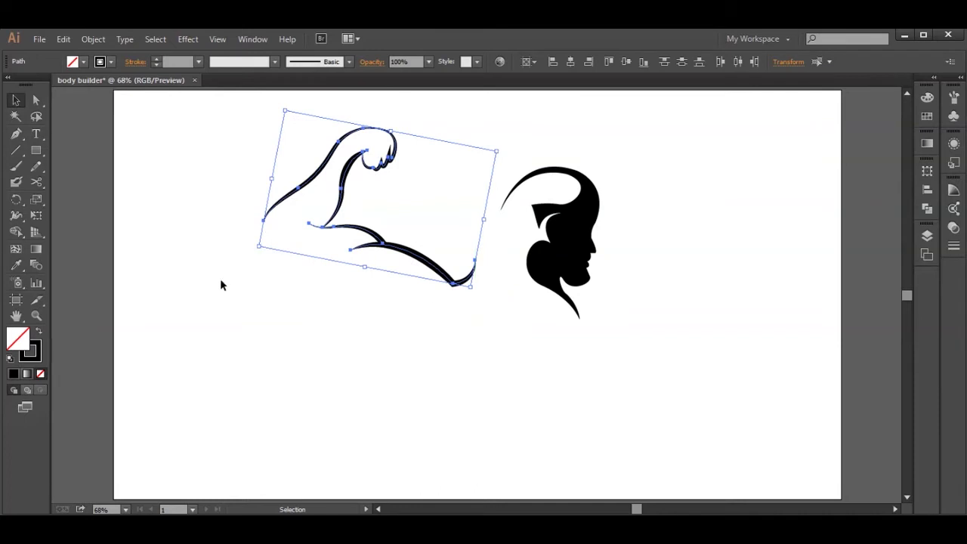
Move the rotated arm up and toward the head, leaving the inner shoulder curve just beside the back of the head.
{"action": "key", "text": "shift+Right"}
{"action": "key", "text": "shift+Right"}
{"action": "key", "text": "Up"}
{"action": "key", "text": "Up"}
{"action": "key", "text": "Up"}
{"action": "key", "text": "Up"}
{"action": "key", "text": "Up"}
{"action": "key", "text": "Up"}
{"action": "key", "text": "Up"}
{"action": "key", "text": "Up"}
{"action": "key", "text": "Up"}
{"action": "key", "text": "Up"}
{"action": "key", "text": "Up"}
{"action": "key", "text": "Up"}
{"action": "key", "text": "Up"}
{"action": "key", "text": "Up"}
{"action": "key", "text": "Up"}
{"action": "key", "text": "Up"}
{"action": "key", "text": "Up"}
{"action": "key", "text": "Up"}
{"action": "key", "text": "Up"}
{"action": "key", "text": "Left"}
{"action": "key", "text": "Left"}
Scale the head up slightly from its lower corner.
{"action": "left_click", "coordinate": [634, 260]}
{"action": "left_click", "coordinate": [593, 226]}
{"action": "mouse_move", "coordinate": [601, 321]}
{"action": "left_mouse_down"}
{"action": "mouse_move", "coordinate": [594, 313]}
{"action": "mouse_move", "coordinate": [603, 323]}
{"action": "left_mouse_up"}
{"action": "left_click", "coordinate": [633, 235]}
{"action": "left_click", "coordinate": [559, 234]}
{"action": "left_click", "coordinate": [623, 219]}
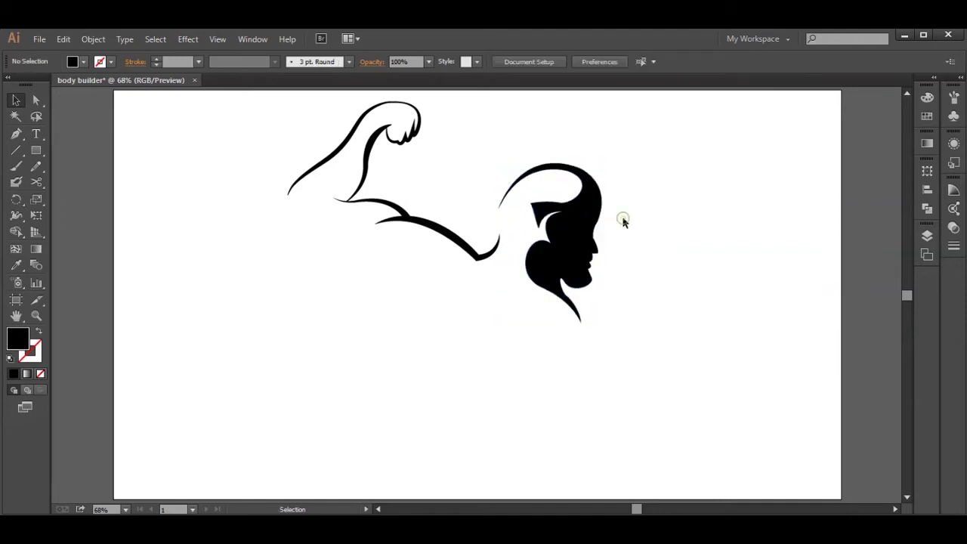
Nudge the fist and both forearm lines to the right along the upper-arm line.
{"action": "left_click", "coordinate": [417, 131]}
{"action": "key", "text": "shift+Right"}
{"action": "key", "text": "shift+Right"}
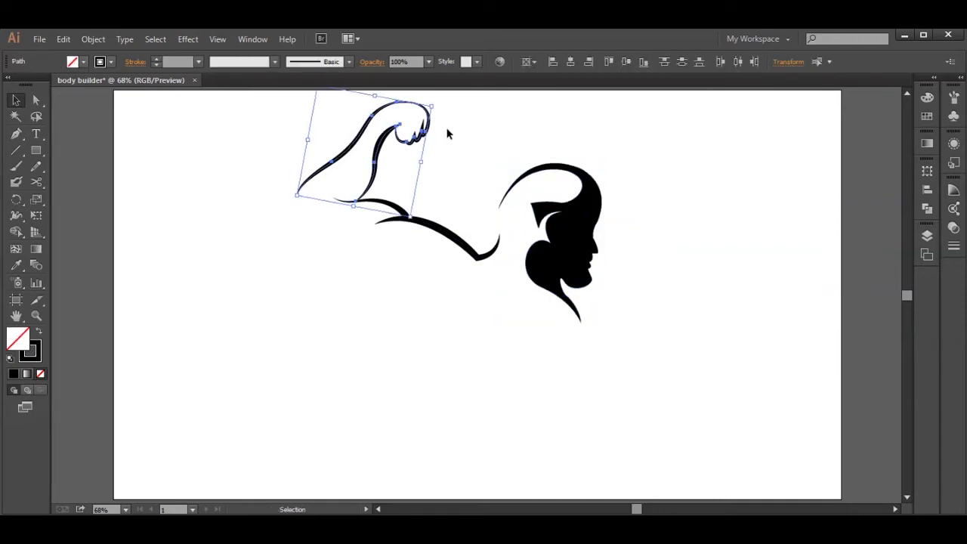
{"action": "left_click", "coordinate": [469, 145]}
Draw a wavy contour with the Pen tool from just below the elbow, under the upper arm and down toward the chest.
{"action": "left_click", "coordinate": [16, 133]}
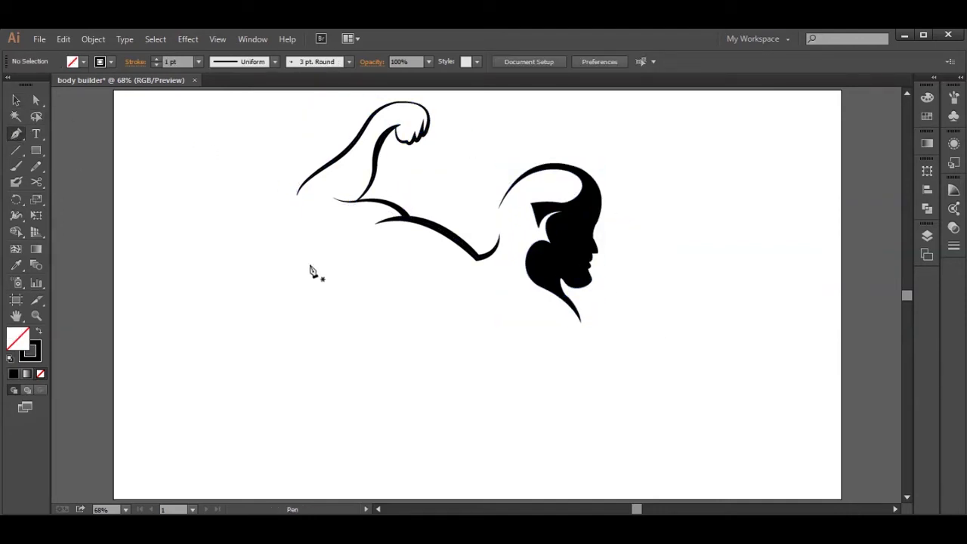
{"action": "left_click", "coordinate": [291, 221]}
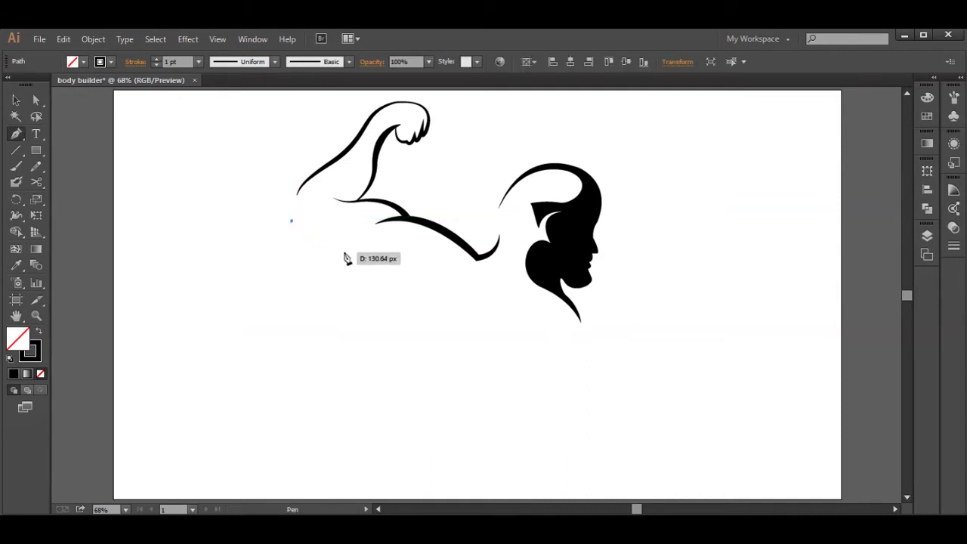
{"action": "left_click_drag", "start_coordinate": [351, 253], "coordinate": [398, 246]}
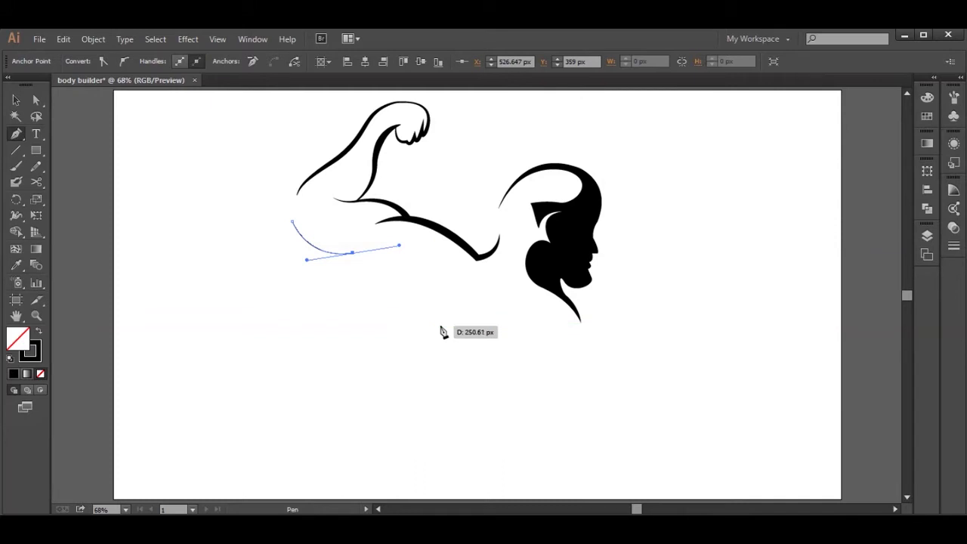
{"action": "left_click_drag", "start_coordinate": [442, 323], "coordinate": [506, 337]}
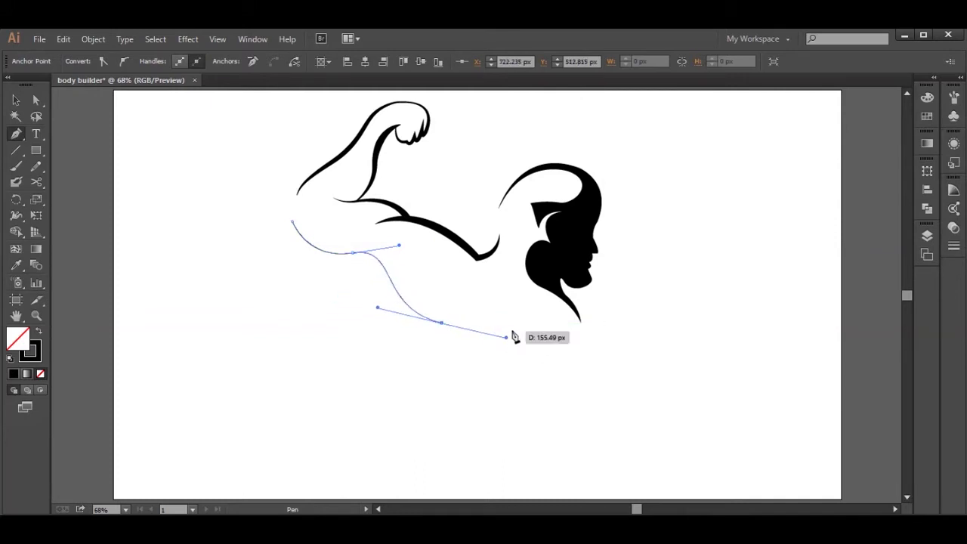
{"action": "left_click", "coordinate": [448, 414]}
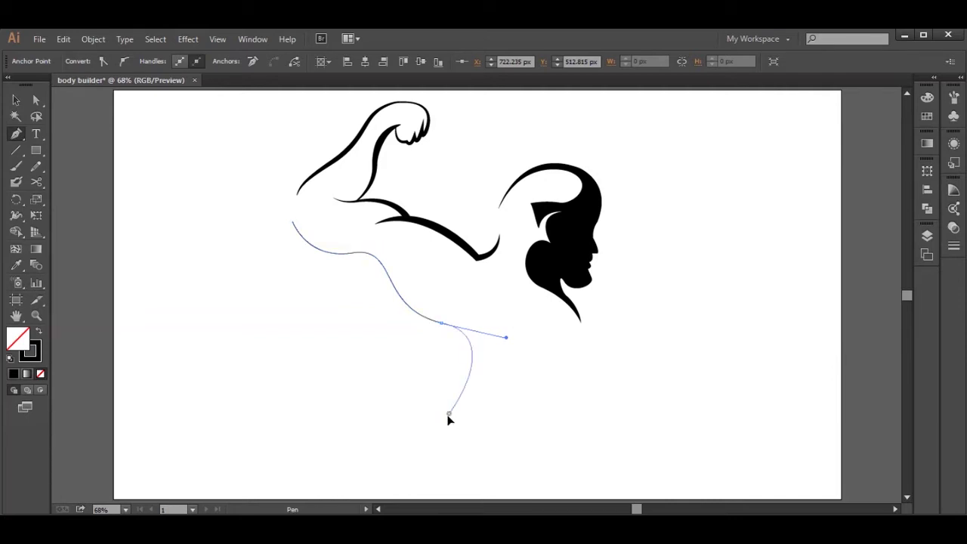
{"action": "left_click_drag", "start_coordinate": [454, 432], "coordinate": [505, 466]}
{"action": "key", "text": "ctrl+z"}
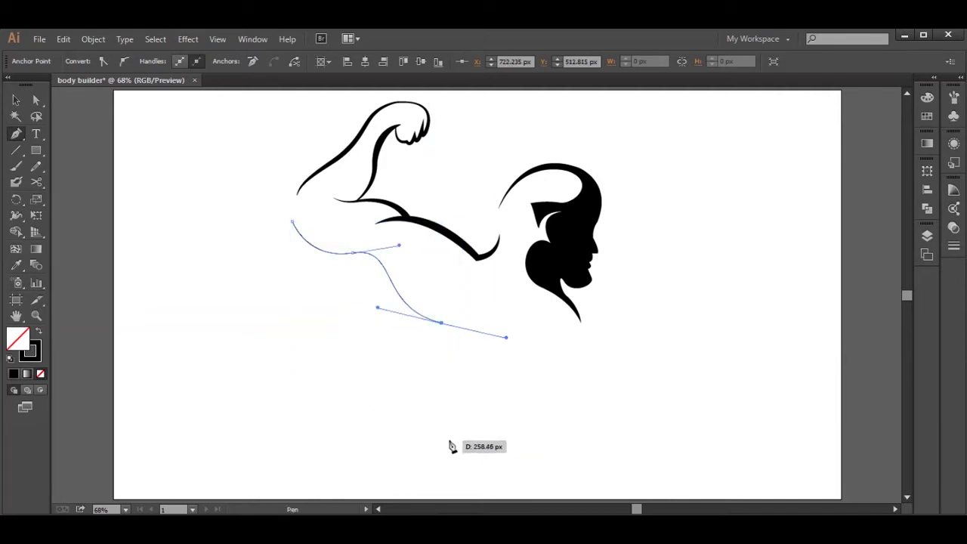
Extend the contour down to a point near the artboard's lower edge and move its chest anchor slightly outward.
{"action": "left_click", "coordinate": [906, 500]}
{"action": "left_click_drag", "start_coordinate": [471, 398], "coordinate": [526, 426]}
{"action": "left_click", "coordinate": [37, 101]}
{"action": "left_click_drag", "start_coordinate": [506, 257], "coordinate": [498, 265]}
{"action": "left_click", "coordinate": [352, 172]}
{"action": "left_click_drag", "start_coordinate": [443, 245], "coordinate": [429, 249]}
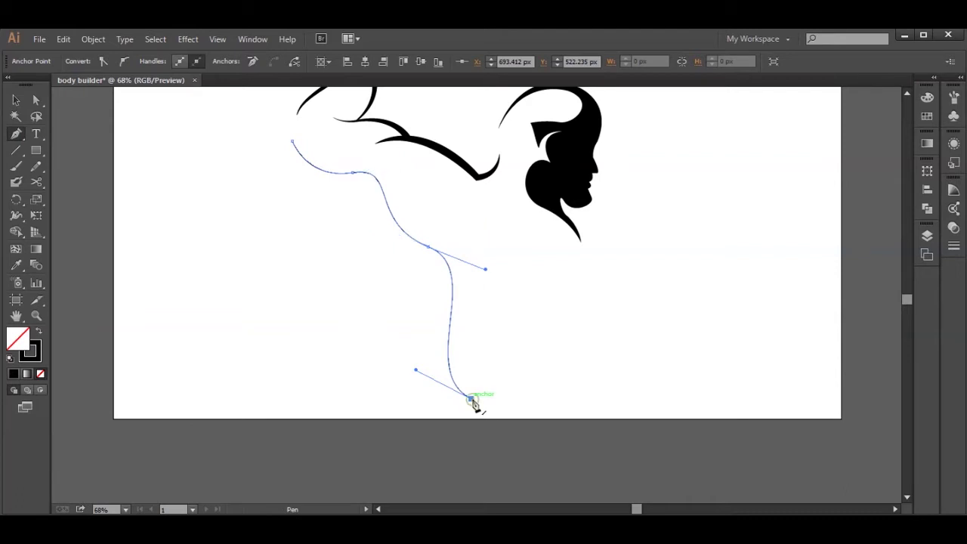
Adjust the handles of the contour's last two anchors to slim the curve down the torso.
{"action": "key", "text": "a"}
{"action": "left_click_drag", "start_coordinate": [415, 370], "coordinate": [447, 390]}
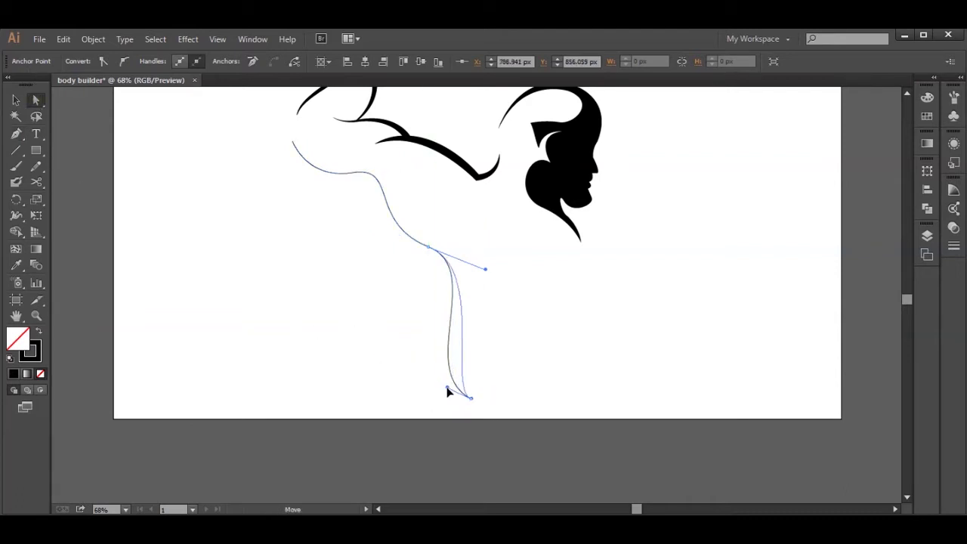
{"action": "left_click_drag", "start_coordinate": [485, 269], "coordinate": [463, 261]}
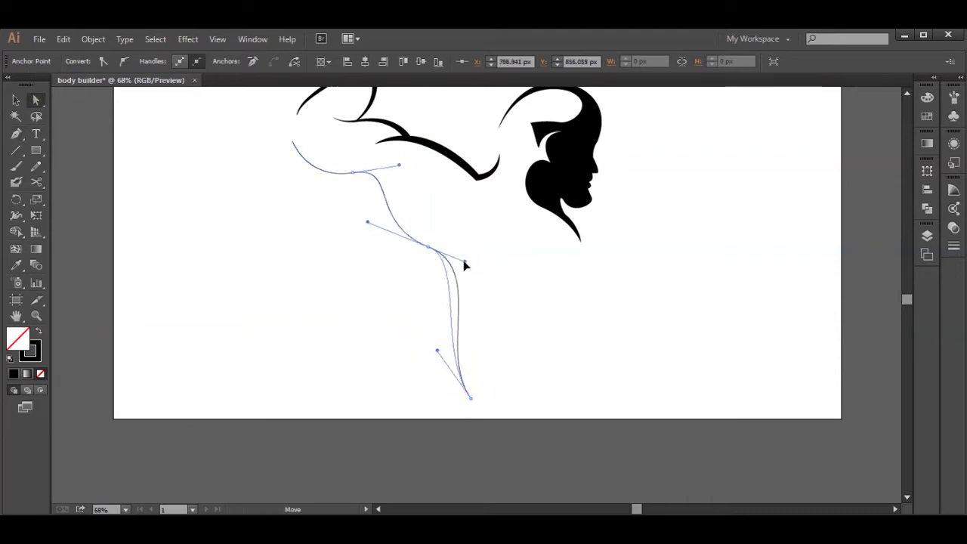
Draw the inner edge from the lower point up to a corner beneath the arm, then a short arc toward the elbow.
{"action": "key", "text": "p"}
{"action": "left_click", "coordinate": [471, 398]}
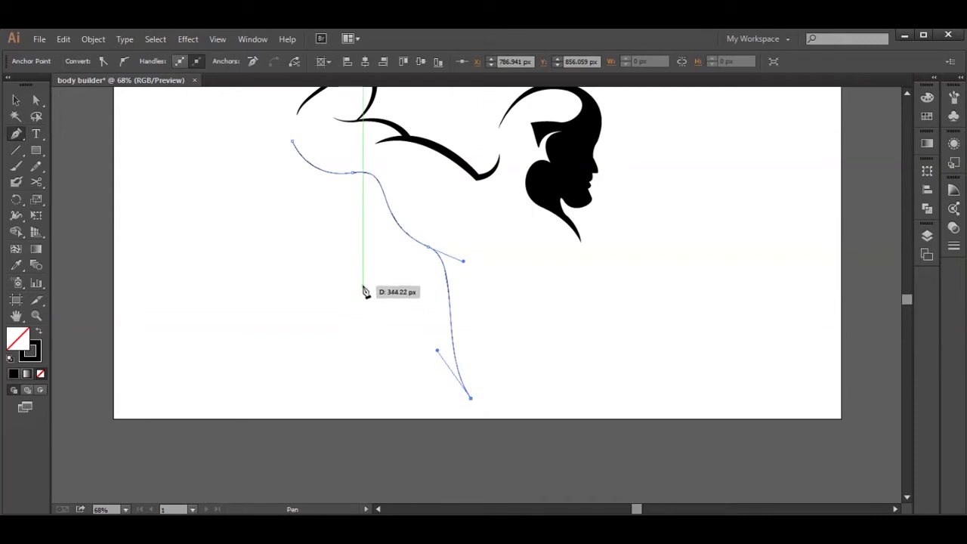
{"action": "left_click_drag", "start_coordinate": [360, 219], "coordinate": [410, 118]}
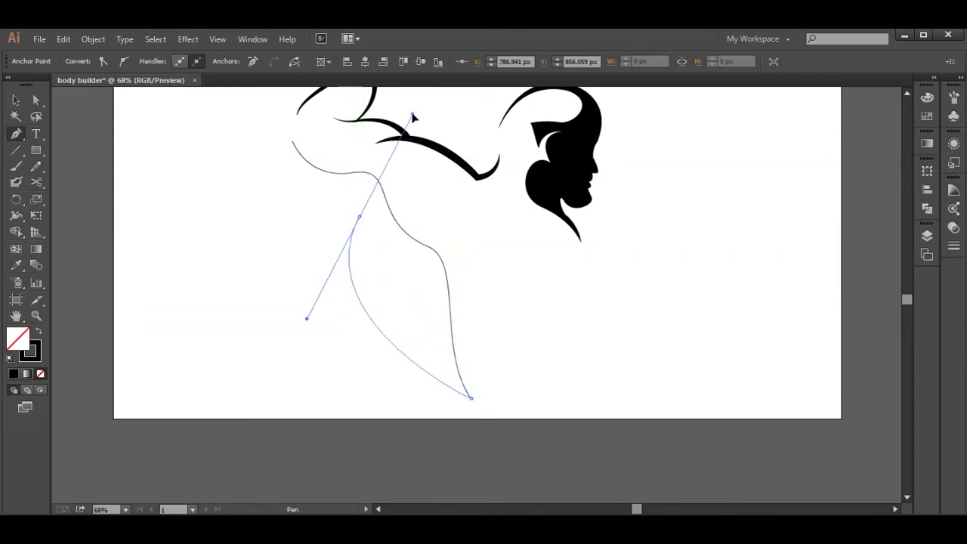
{"action": "left_click", "coordinate": [359, 219]}
{"action": "left_click", "coordinate": [305, 193]}
{"action": "left_click", "coordinate": [306, 194]}
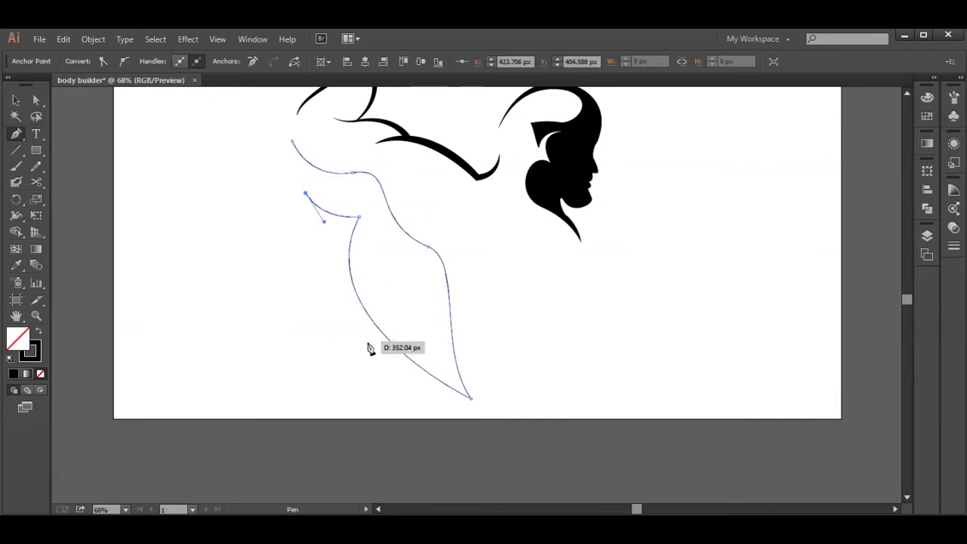
Draw a long back curve sweeping below the artboard to a sharp point, and return it up to near the elbow.
{"action": "left_click_drag", "start_coordinate": [596, 424], "coordinate": [873, 357]}
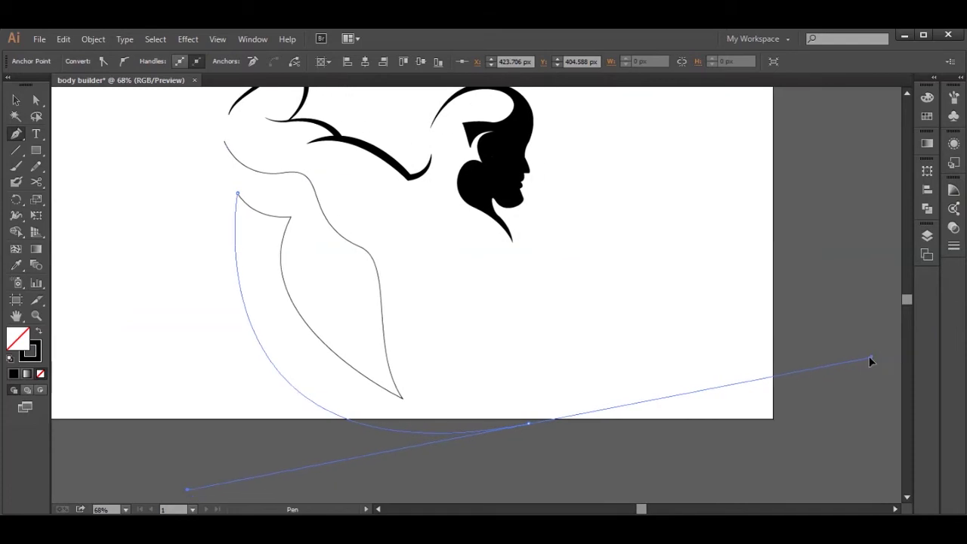
{"action": "left_click", "coordinate": [530, 425]}
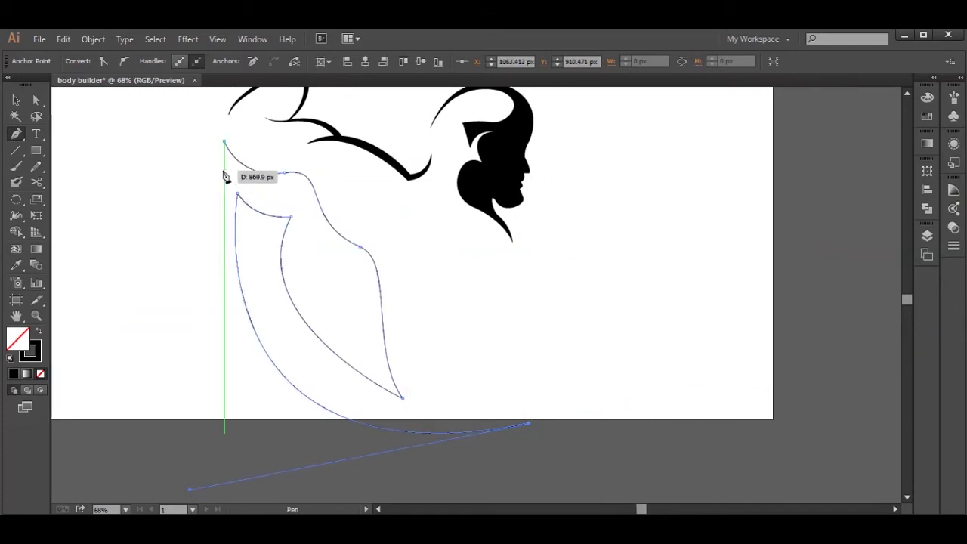
{"action": "left_click_drag", "start_coordinate": [227, 172], "coordinate": [348, 126]}
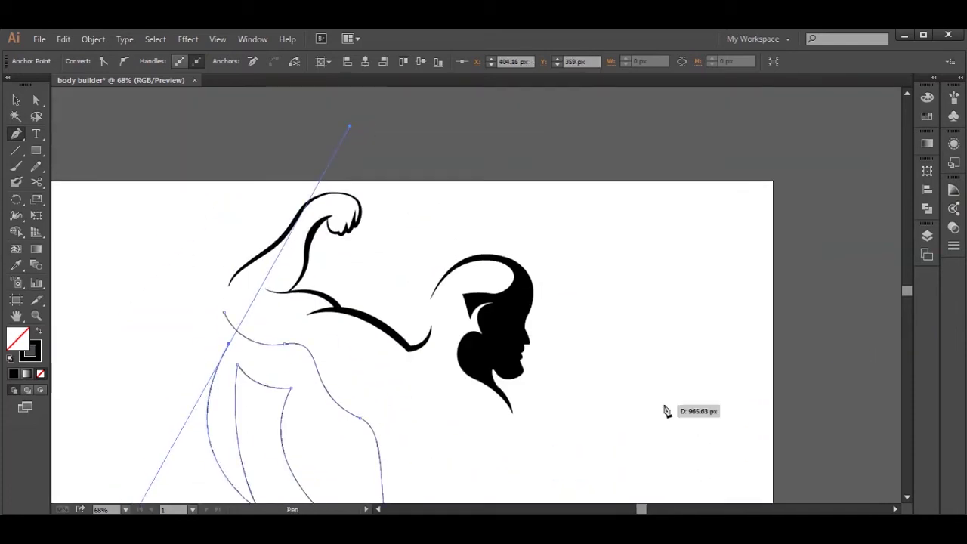
Reshape the returning back curve with its long handle so it runs just outside the first back curve.
{"action": "left_click", "coordinate": [126, 509]}
{"action": "left_click", "coordinate": [141, 389]}
{"action": "key", "text": "ctrl"}
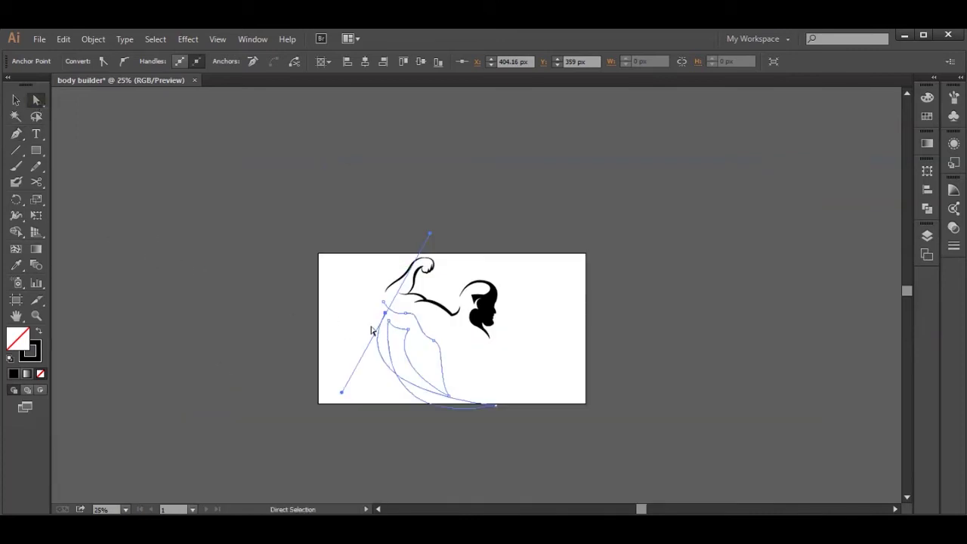
{"action": "left_click_drag", "start_coordinate": [431, 234], "coordinate": [398, 141]}
{"action": "left_click", "coordinate": [17, 135]}
{"action": "left_click", "coordinate": [385, 313]}
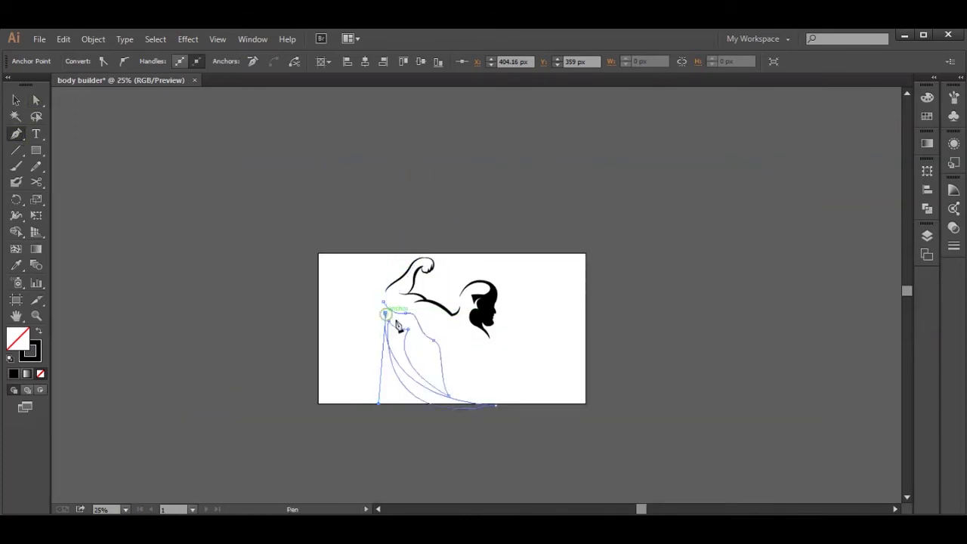
{"action": "left_click", "coordinate": [35, 100]}
{"action": "left_click_drag", "start_coordinate": [377, 406], "coordinate": [369, 447]}
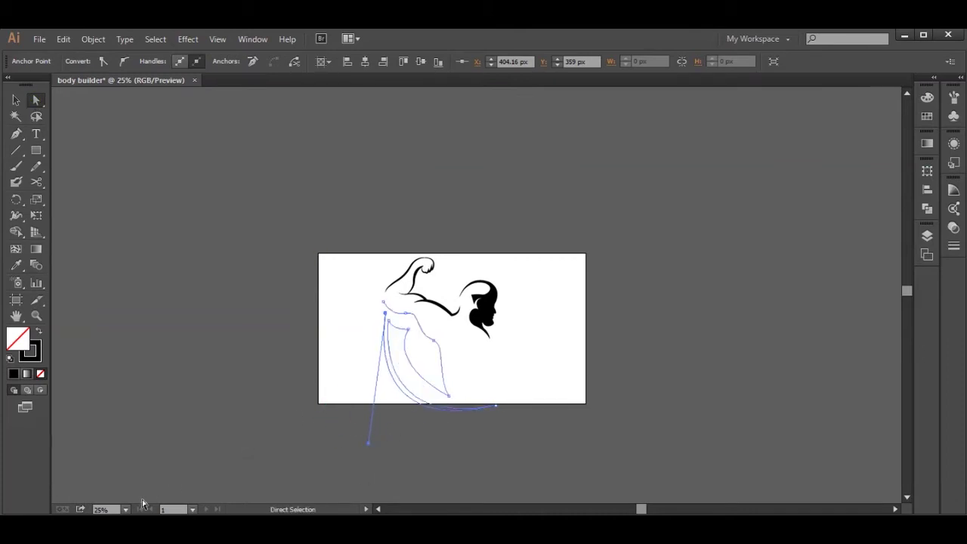
Close the torso shape with a short curve from the back line's upper end to the starting point below the elbow.
{"action": "left_click", "coordinate": [125, 509]}
{"action": "left_click", "coordinate": [147, 352]}
{"action": "left_click", "coordinate": [17, 134]}
{"action": "left_click", "coordinate": [296, 253]}
{"action": "left_click_drag", "start_coordinate": [292, 222], "coordinate": [298, 197]}
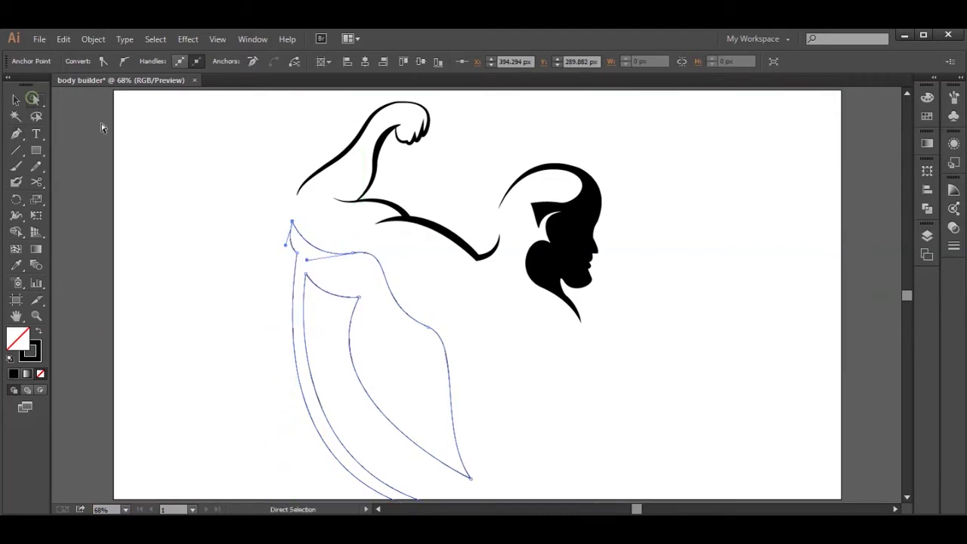
Refine the torso shape's upper corner by adjusting the closing curve's handle and nudging its two anchors apart.
{"action": "left_click_drag", "start_coordinate": [284, 246], "coordinate": [290, 247]}
{"action": "left_click", "coordinate": [297, 253]}
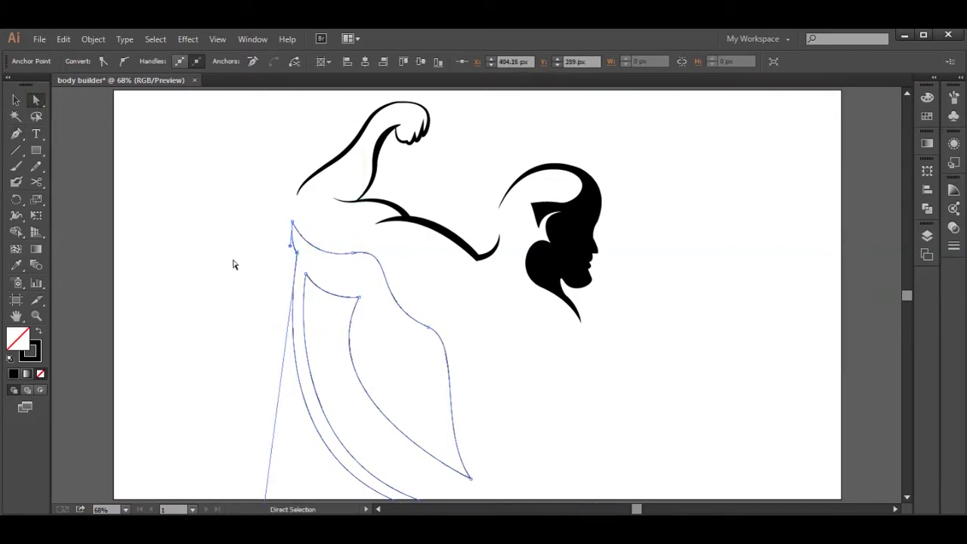
{"action": "key", "text": "Down"}
{"action": "key", "text": "Down"}
{"action": "key", "text": "Left"}
{"action": "key", "text": "Left"}
{"action": "left_click", "coordinate": [292, 222]}
{"action": "key", "text": "Up"}
{"action": "key", "text": "Up"}
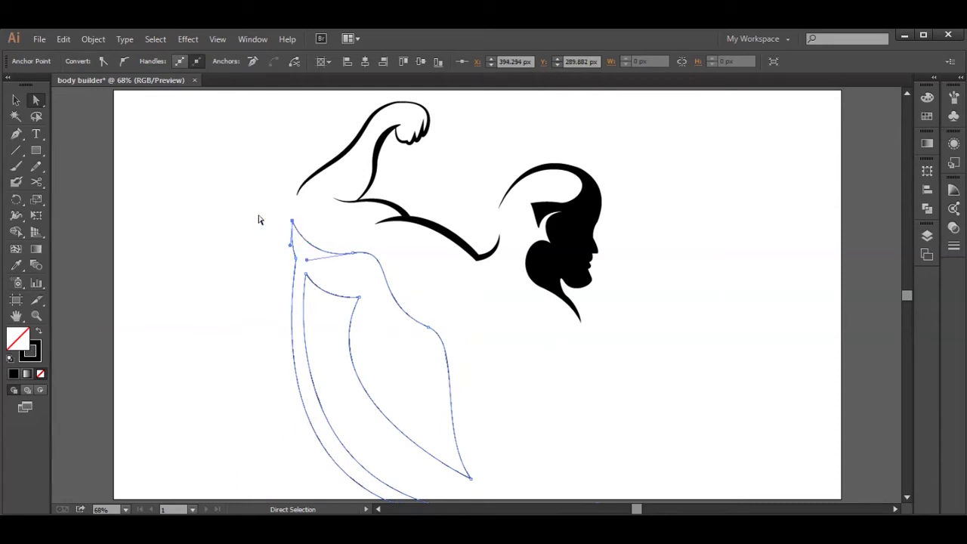
{"action": "left_click", "coordinate": [290, 241]}
Fill the closed torso shape with black.
{"action": "left_click", "coordinate": [16, 101]}
{"action": "left_click", "coordinate": [351, 304]}
{"action": "left_click", "coordinate": [77, 62]}
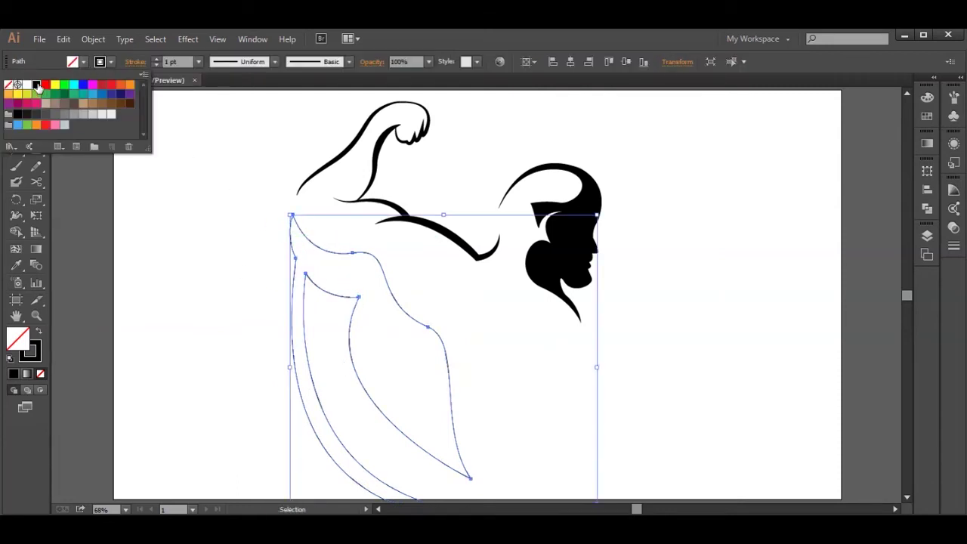
{"action": "left_click", "coordinate": [39, 88]}
Move the torso shape's inner notch anchor down and inward, reshape its adjoining curves, and tilt the upper contour anchor's handle.
{"action": "key", "text": "a"}
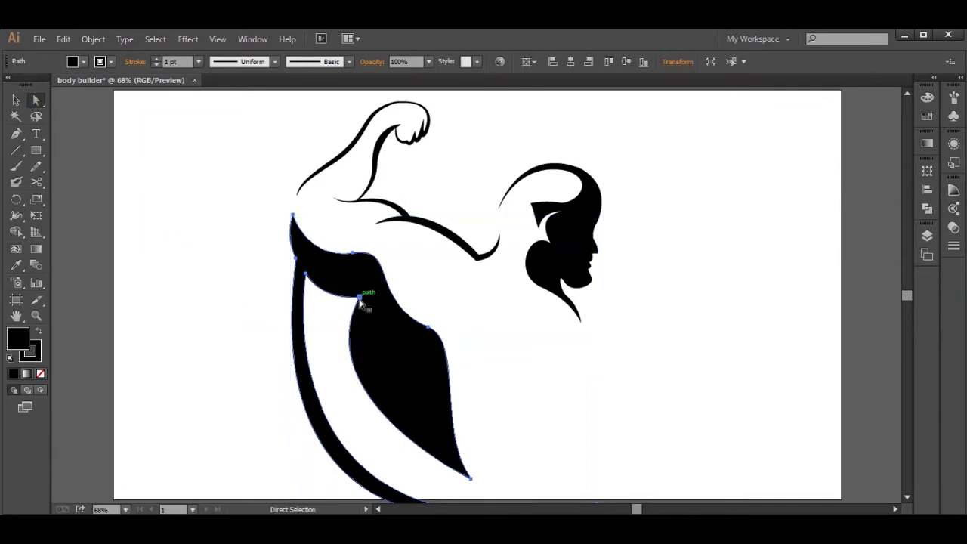
{"action": "left_click", "coordinate": [358, 297]}
{"action": "left_click_drag", "start_coordinate": [313, 395], "coordinate": [339, 413]}
{"action": "left_click_drag", "start_coordinate": [363, 302], "coordinate": [377, 316]}
{"action": "left_click_drag", "start_coordinate": [358, 430], "coordinate": [376, 430]}
{"action": "left_click", "coordinate": [353, 252]}
{"action": "left_click_drag", "start_coordinate": [400, 246], "coordinate": [398, 258]}
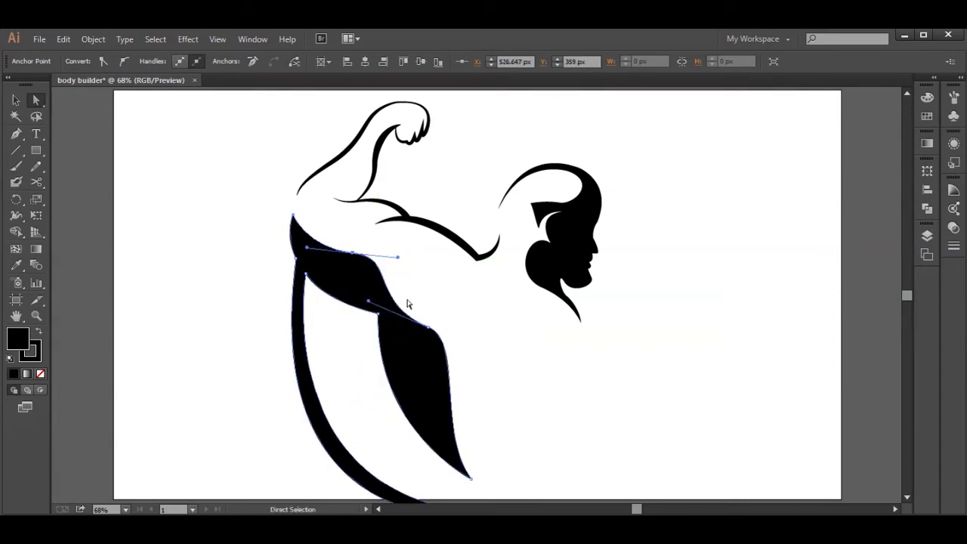
Nudge the torso shape's inner notch anchor up and inward, and shift the adjacent outer back corner anchor inward.
{"action": "left_click", "coordinate": [306, 273]}
{"action": "key", "text": "Up"}
{"action": "key", "text": "Up"}
{"action": "key", "text": "Up"}
{"action": "key", "text": "Right"}
{"action": "key", "text": "Right"}
{"action": "key", "text": "Right"}
{"action": "key", "text": "Right"}
{"action": "key", "text": "Right"}
{"action": "key", "text": "Right"}
{"action": "key", "text": "Right"}
{"action": "key", "text": "Right"}
{"action": "key", "text": "Right"}
{"action": "key", "text": "Right"}
{"action": "key", "text": "Right"}
{"action": "key", "text": "Right"}
{"action": "key", "text": "Right"}
{"action": "key", "text": "Right"}
{"action": "key", "text": "Right"}
{"action": "key", "text": "Right"}
{"action": "key", "text": "Right"}
{"action": "key", "text": "Right"}
{"action": "key", "text": "Right"}
{"action": "key", "text": "Right"}
{"action": "key", "text": "Right"}
{"action": "left_click", "coordinate": [296, 259]}
{"action": "key", "text": "Right"}
{"action": "key", "text": "Right"}
{"action": "key", "text": "Right"}
{"action": "key", "text": "Right"}
{"action": "key", "text": "Right"}
{"action": "key", "text": "Right"}
{"action": "key", "text": "Right"}
{"action": "key", "text": "Right"}
{"action": "key", "text": "Right"}
{"action": "key", "text": "Right"}
{"action": "key", "text": "Right"}
{"action": "key", "text": "Right"}
{"action": "key", "text": "Right"}
{"action": "key", "text": "Right"}
{"action": "key", "text": "Right"}
{"action": "key", "text": "Right"}
{"action": "key", "text": "Right"}
{"action": "key", "text": "Right"}
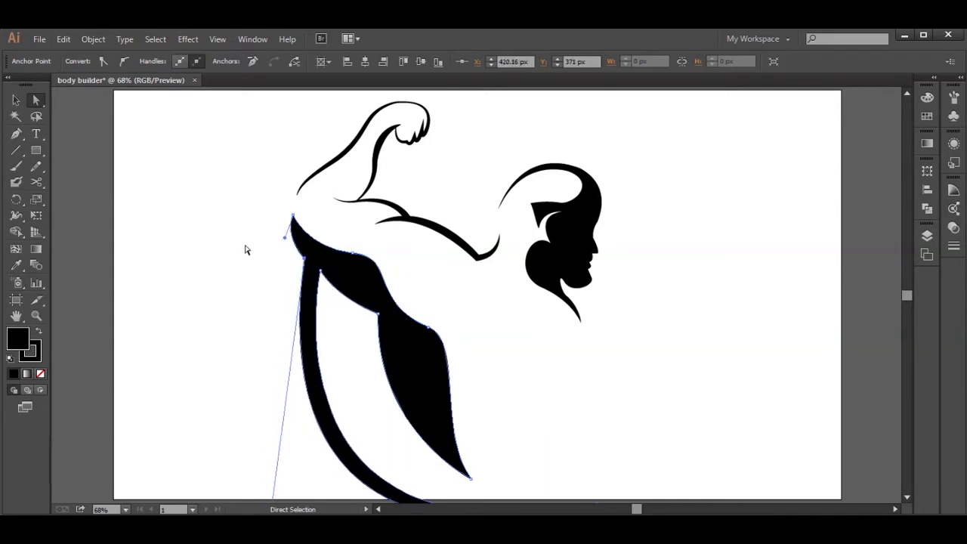
Raise the torso shape's upper tip slightly and adjust the handles of its two front contour anchors.
{"action": "left_click", "coordinate": [292, 215]}
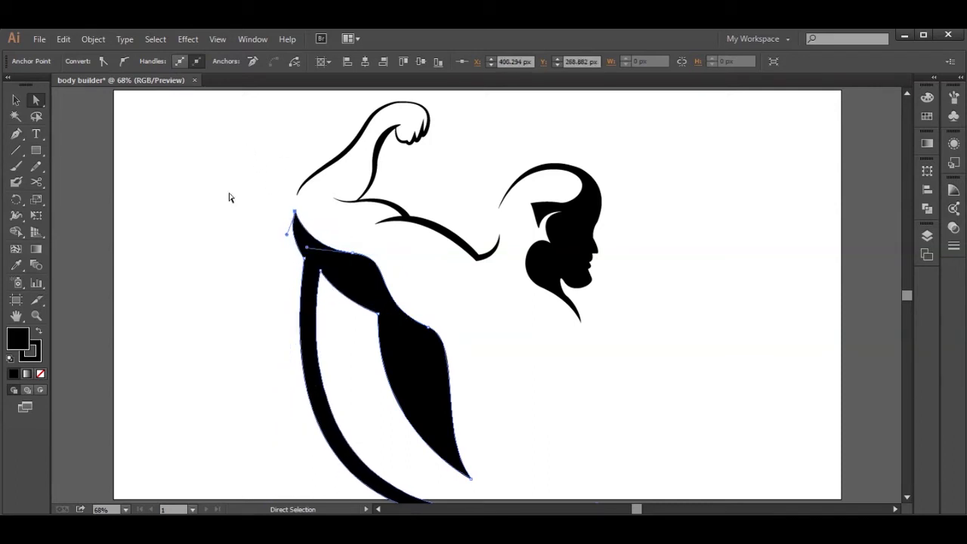
{"action": "left_click_drag", "start_coordinate": [307, 252], "coordinate": [351, 251]}
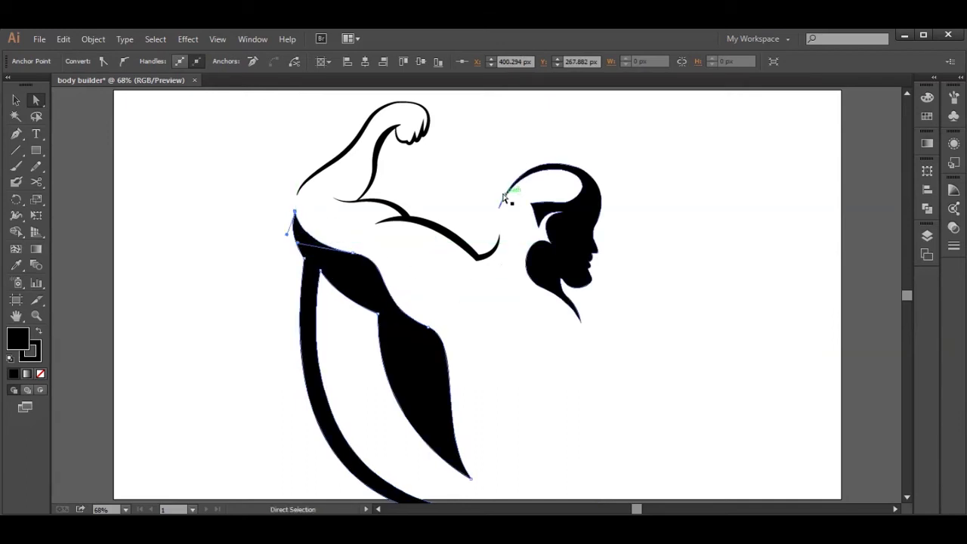
{"action": "left_click", "coordinate": [428, 327]}
{"action": "left_click_drag", "start_coordinate": [369, 305], "coordinate": [375, 297]}
{"action": "left_click", "coordinate": [458, 308]}
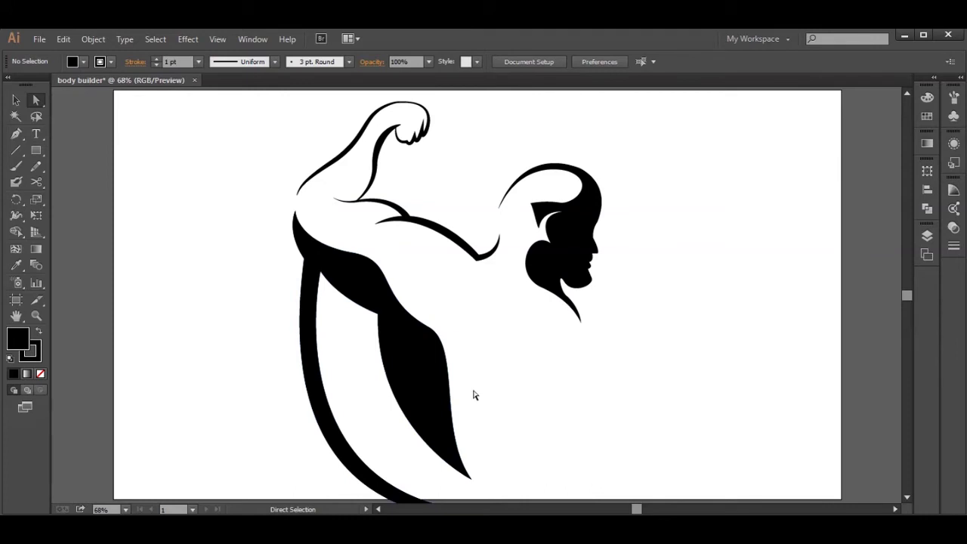
Reshape the back band's inner curve, shifting the notch anchor and the band's pointed lower end down and toward the front.
{"action": "left_click", "coordinate": [907, 498]}
{"action": "left_click", "coordinate": [597, 416]}
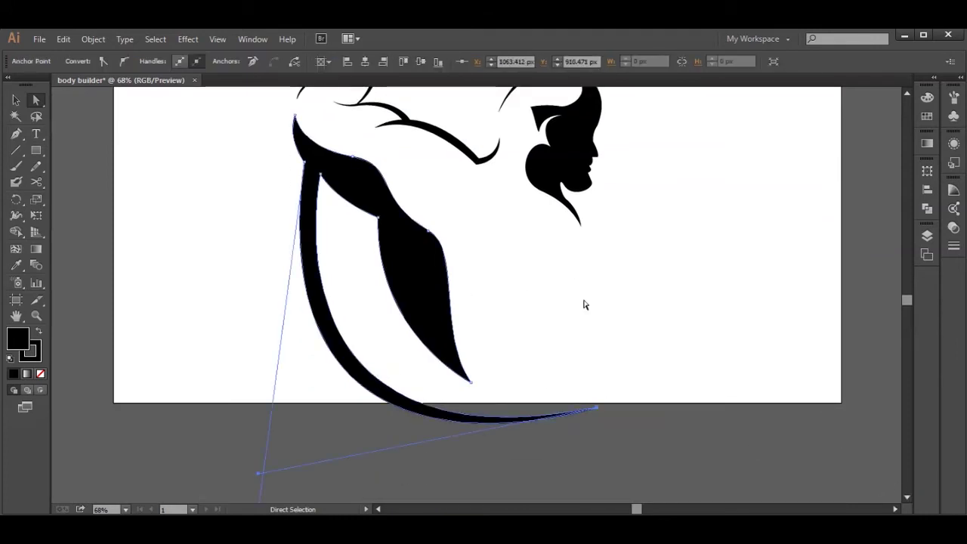
{"action": "left_click_drag", "start_coordinate": [257, 483], "coordinate": [314, 468]}
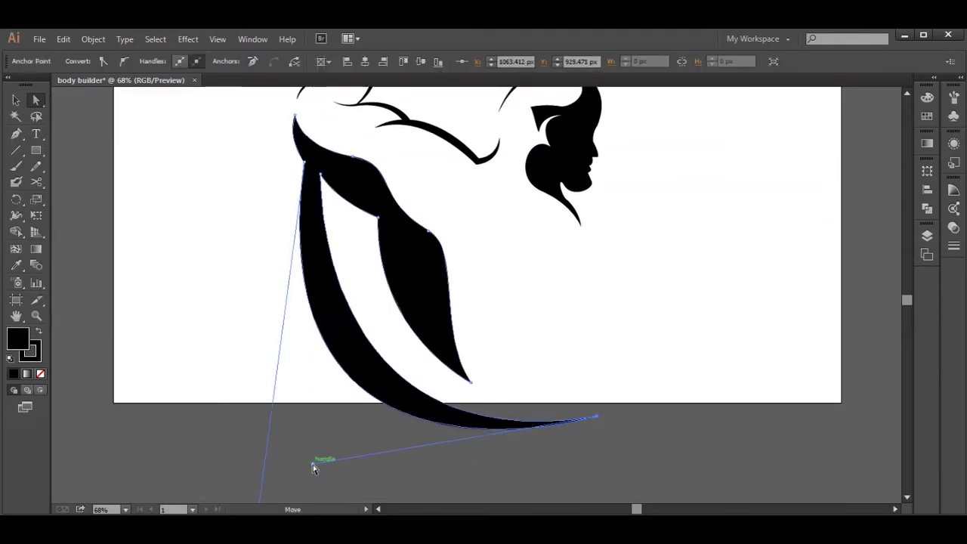
{"action": "left_click_drag", "start_coordinate": [320, 174], "coordinate": [329, 186]}
{"action": "left_click_drag", "start_coordinate": [597, 416], "coordinate": [605, 426]}
Move the inner torso lobe's lower tip forward and upward, and adjust its back curve to match.
{"action": "left_click", "coordinate": [469, 381]}
{"action": "key", "text": "Right"}
{"action": "key", "text": "Right"}
{"action": "key", "text": "Right"}
{"action": "key", "text": "Right"}
{"action": "key", "text": "Right"}
{"action": "key", "text": "Right"}
{"action": "key", "text": "Right"}
{"action": "key", "text": "Right"}
{"action": "key", "text": "Right"}
{"action": "key", "text": "Right"}
{"action": "key", "text": "Up"}
{"action": "key", "text": "Up"}
{"action": "key", "text": "Up"}
{"action": "key", "text": "Up"}
{"action": "key", "text": "Up"}
{"action": "key", "text": "Up"}
{"action": "key", "text": "Up"}
{"action": "key", "text": "Up"}
{"action": "key", "text": "Up"}
{"action": "key", "text": "Up"}
{"action": "key", "text": "Up"}
{"action": "key", "text": "Up"}
{"action": "key", "text": "Up"}
{"action": "key", "text": "Right"}
{"action": "key", "text": "Right"}
{"action": "key", "text": "Right"}
{"action": "key", "text": "Right"}
{"action": "key", "text": "Right"}
{"action": "key", "text": "Right"}
{"action": "key", "text": "Right"}
{"action": "key", "text": "Right"}
{"action": "key", "text": "Right"}
{"action": "key", "text": "Right"}
{"action": "key", "text": "Right"}
{"action": "key", "text": "Right"}
{"action": "left_click_drag", "start_coordinate": [376, 333], "coordinate": [384, 335]}
Thin the curved back band by pulling its lower and outer curve handles inward.
{"action": "left_click_drag", "start_coordinate": [604, 425], "coordinate": [328, 465]}
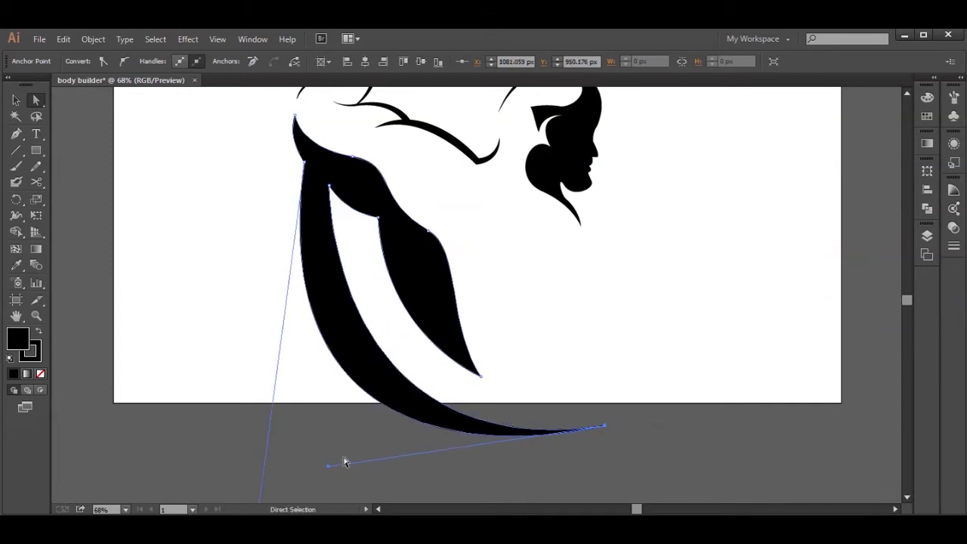
{"action": "scroll", "coordinate": [895, 487], "scroll_direction": "down", "scroll_amount": 3}
{"action": "left_click_drag", "start_coordinate": [256, 429], "coordinate": [316, 435]}
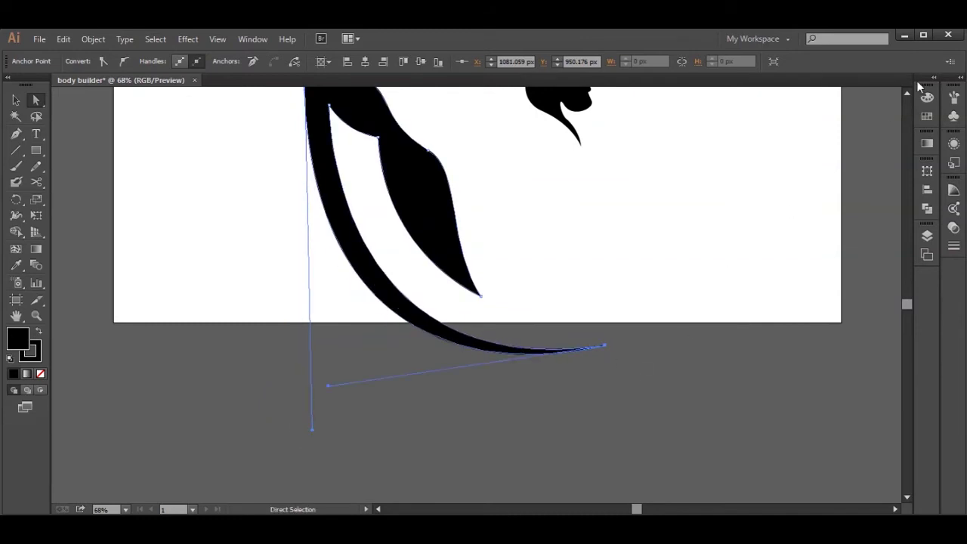
Scale the whole figure down so that all of it fits inside the artboard.
{"action": "scroll", "coordinate": [902, 91], "scroll_direction": "up", "scroll_amount": 5}
{"action": "key", "text": "ctrl+a"}
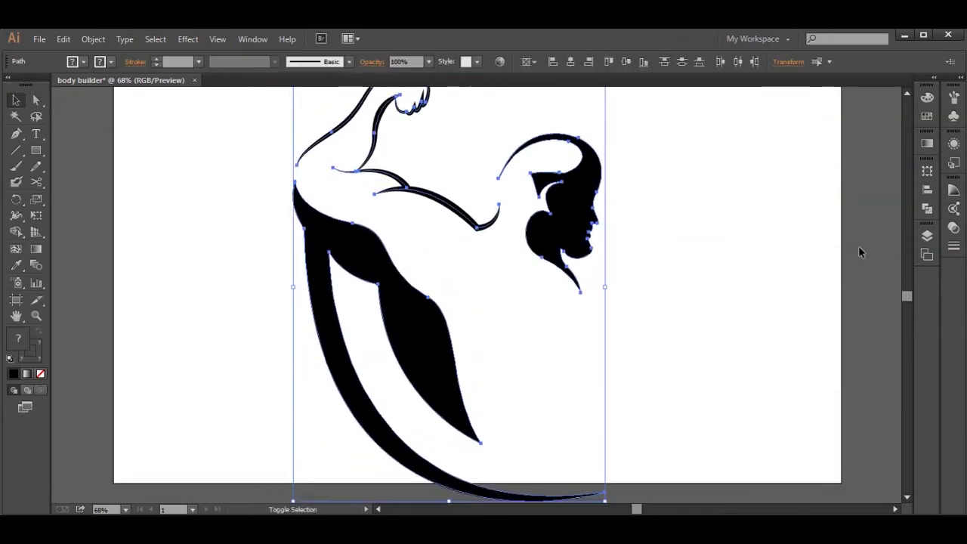
{"action": "left_click", "coordinate": [125, 509]}
{"action": "left_click_drag", "start_coordinate": [603, 493], "coordinate": [565, 436]}
{"action": "left_click", "coordinate": [612, 306]}
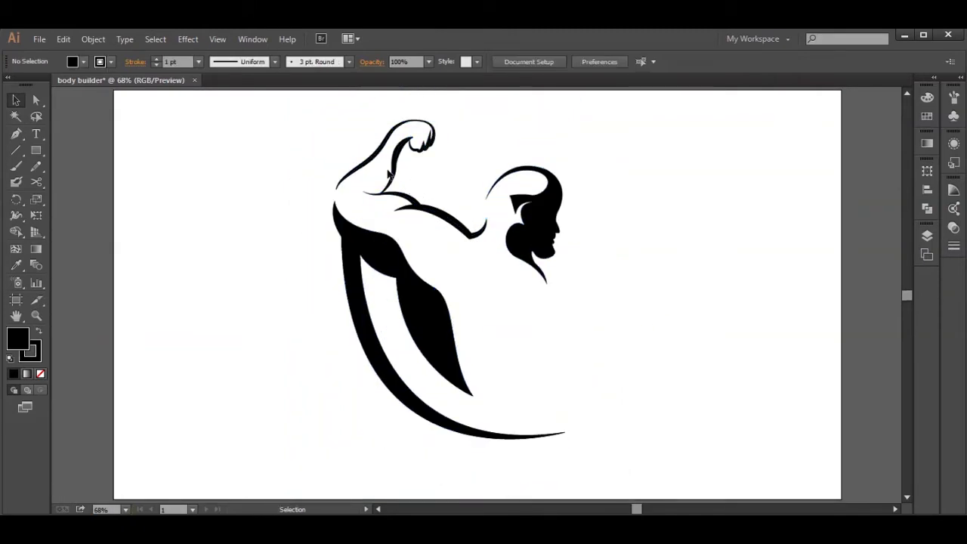
Smooth the arm's outer outline by adjusting its wrist and forearm anchors.
{"action": "key", "text": "a"}
{"action": "left_click", "coordinate": [394, 126]}
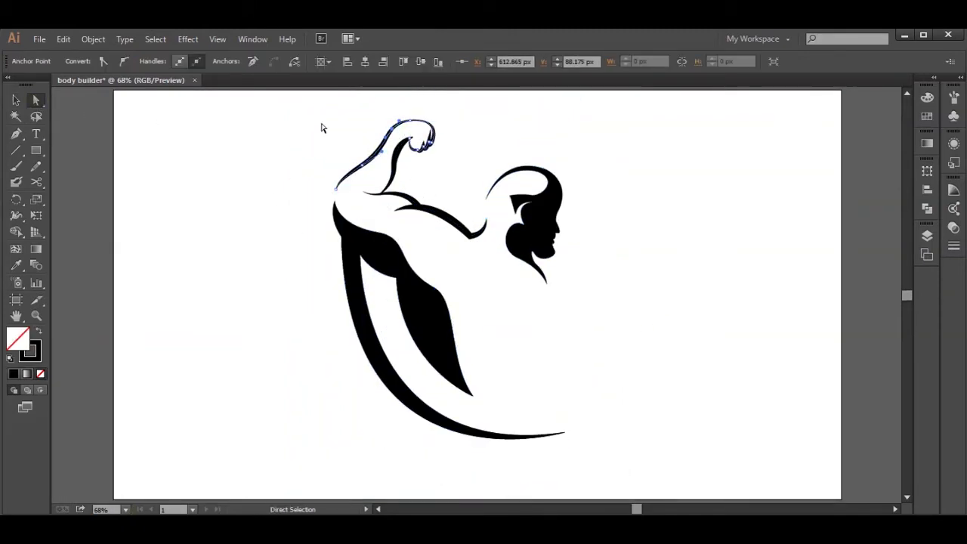
{"action": "left_click", "coordinate": [362, 165]}
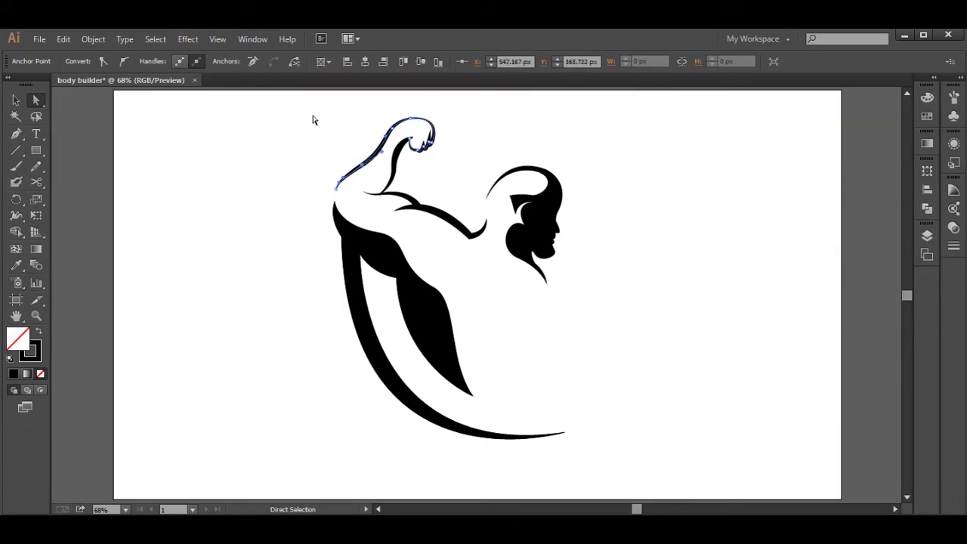
{"action": "left_click", "coordinate": [272, 158]}
Lengthen the forearm by moving the fist and wrist anchors up and toward the head.
{"action": "left_click_drag", "start_coordinate": [382, 105], "coordinate": [472, 156]}
{"action": "key", "text": "shift+Up"}
{"action": "key", "text": "shift+Up"}
{"action": "key", "text": "shift+Right"}
{"action": "key", "text": "shift+Right"}
{"action": "key", "text": "shift+Right"}
{"action": "key", "text": "shift+Up"}
{"action": "key", "text": "shift+Up"}
{"action": "key", "text": "shift+Right"}
{"action": "key", "text": "shift+Right"}
{"action": "key", "text": "shift+Up"}
Shift the inner forearm curve's middle anchor up and toward the head to follow the lengthened forearm.
{"action": "left_click", "coordinate": [395, 166]}
{"action": "key", "text": "shift+Right"}
{"action": "key", "text": "shift+Right"}
{"action": "key", "text": "shift+Right"}
{"action": "key", "text": "shift+Up"}
{"action": "key", "text": "shift+Up"}
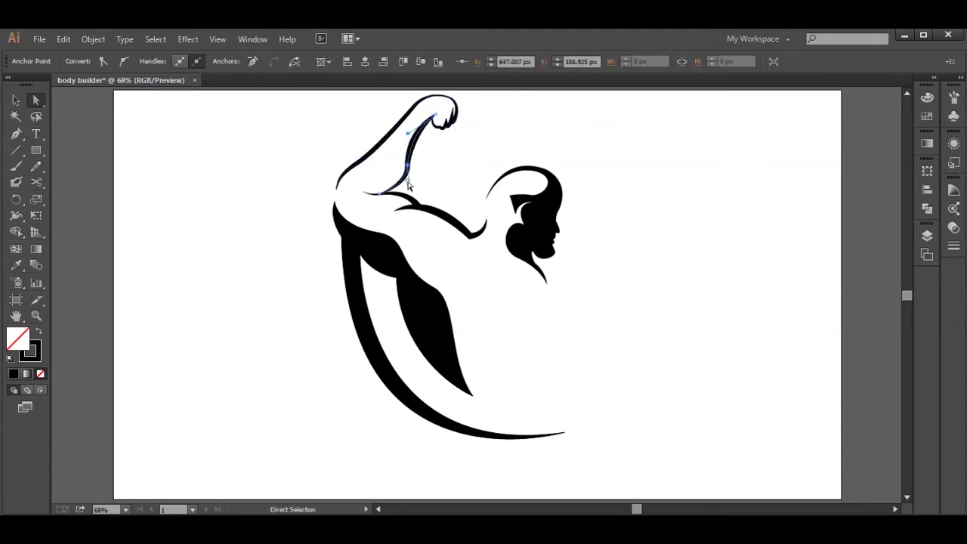
{"action": "left_click", "coordinate": [440, 161]}
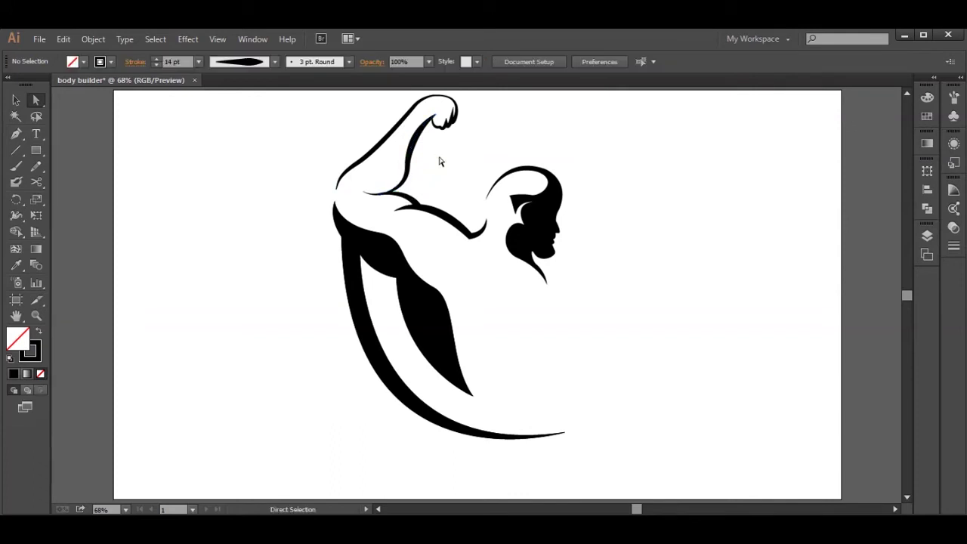
Move the outer wrist anchor down and outward and adjust its handle to smooth the forearm outline.
{"action": "left_click", "coordinate": [407, 111]}
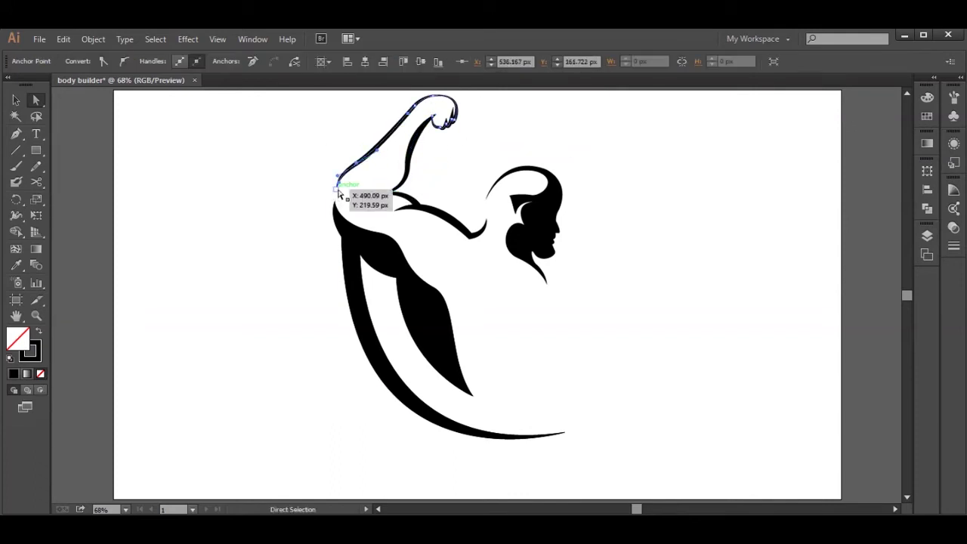
{"action": "left_click", "coordinate": [414, 108]}
{"action": "key", "text": "shift+Left"}
{"action": "key", "text": "shift+Left"}
{"action": "key", "text": "shift+Left"}
{"action": "key", "text": "shift+Down"}
{"action": "key", "text": "shift+Down"}
{"action": "left_click_drag", "start_coordinate": [407, 106], "coordinate": [411, 120]}
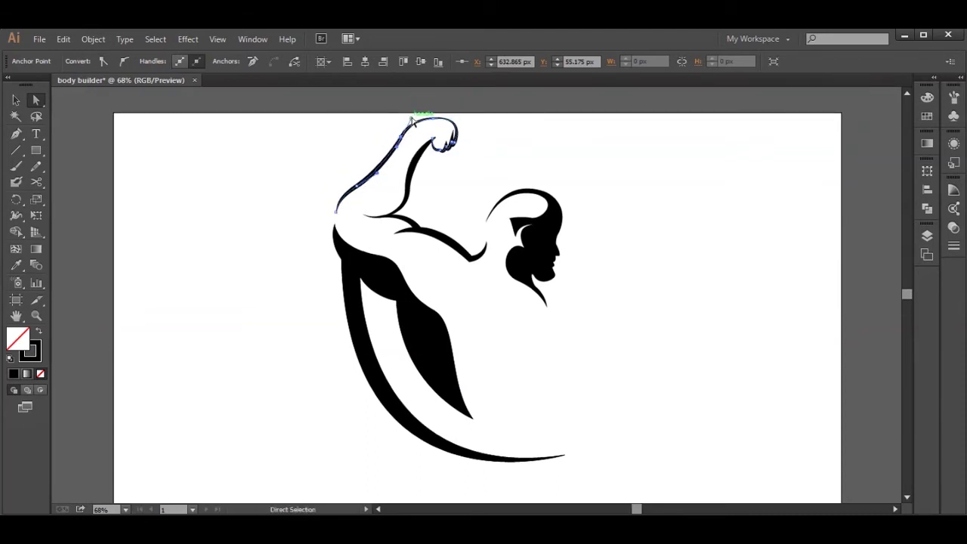
{"action": "left_click", "coordinate": [497, 148]}
Move the outer arm line's elbow end slightly outward, away from the head.
{"action": "left_click", "coordinate": [336, 210]}
{"action": "key", "text": "shift+Left"}
{"action": "left_click", "coordinate": [311, 202]}
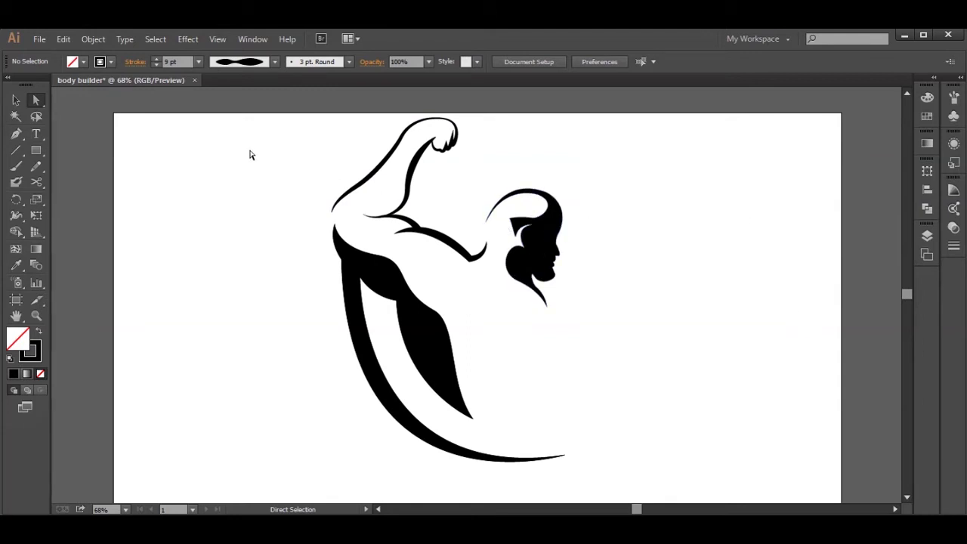
Shorten the pointed sideburn shape on the head and push the rounded jaw lobe's back curve slightly outward.
{"action": "left_click", "coordinate": [516, 238]}
{"action": "left_click_drag", "start_coordinate": [519, 219], "coordinate": [506, 265]}
{"action": "left_click", "coordinate": [516, 234]}
{"action": "key", "text": "shift+Right"}
{"action": "key", "text": "Left"}
{"action": "key", "text": "Left"}
{"action": "key", "text": "Left"}
{"action": "key", "text": "Left"}
{"action": "key", "text": "Left"}
{"action": "left_click", "coordinate": [609, 222]}
{"action": "left_click", "coordinate": [525, 250]}
{"action": "left_click", "coordinate": [632, 266]}
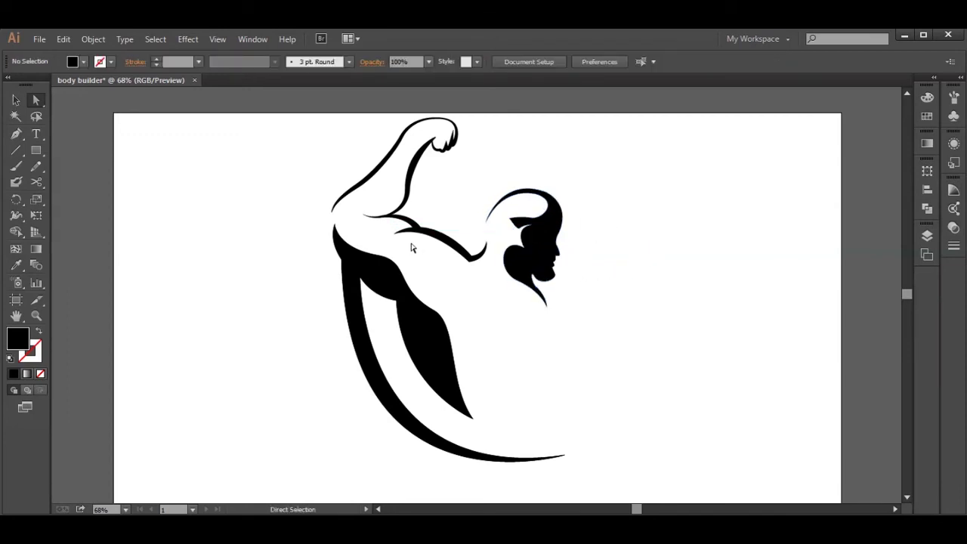
Create a vertically reflected copy of all the strokes of the flexed arm behind the head.
{"action": "left_click", "coordinate": [14, 100]}
{"action": "left_click_drag", "start_coordinate": [338, 142], "coordinate": [456, 233]}
{"action": "right_click", "coordinate": [444, 147]}
{"action": "mouse_move", "coordinate": [520, 304]}
{"action": "left_click", "coordinate": [616, 340]}
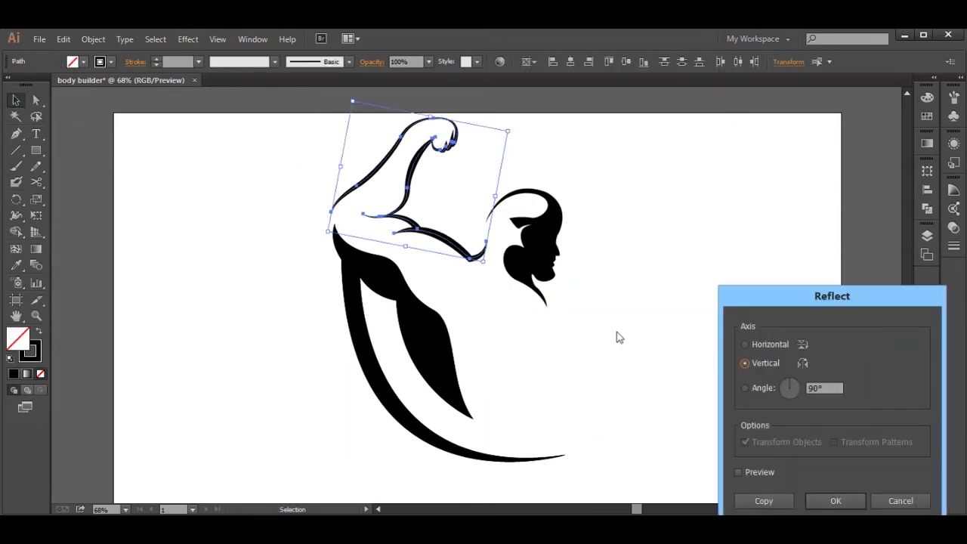
{"action": "left_click", "coordinate": [763, 471]}
{"action": "left_click", "coordinate": [763, 501]}
Move the mirrored arm copy into the empty area in front of the face, slightly lower than the original arm.
{"action": "key", "text": "shift+Right"}
{"action": "key", "text": "shift+Right"}
{"action": "key", "text": "shift+Right"}
{"action": "key", "text": "shift+Right"}
{"action": "key", "text": "shift+Right"}
{"action": "key", "text": "shift+Right"}
{"action": "key", "text": "shift+Right"}
{"action": "key", "text": "shift+Right"}
{"action": "key", "text": "shift+Right"}
{"action": "key", "text": "shift+Right"}
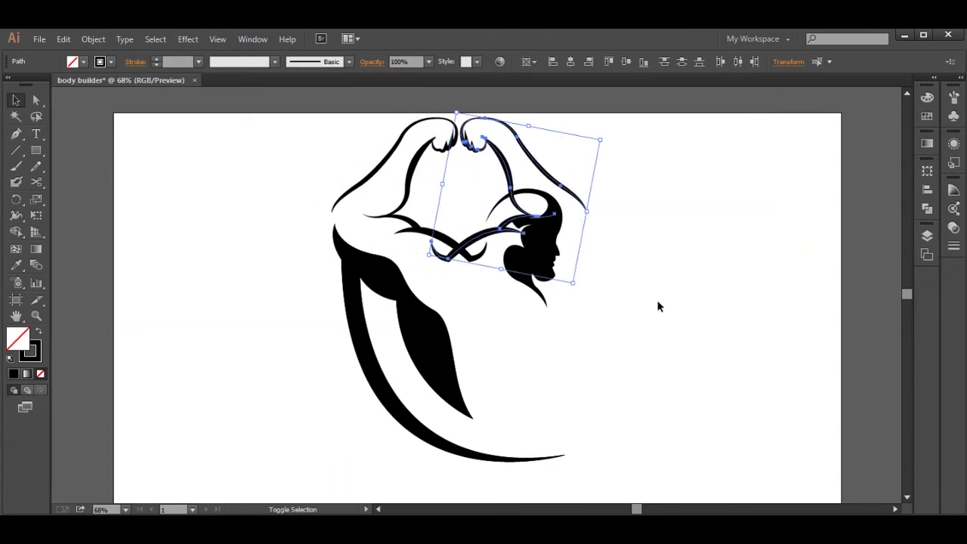
{"action": "left_click_drag", "start_coordinate": [681, 173], "coordinate": [672, 246]}
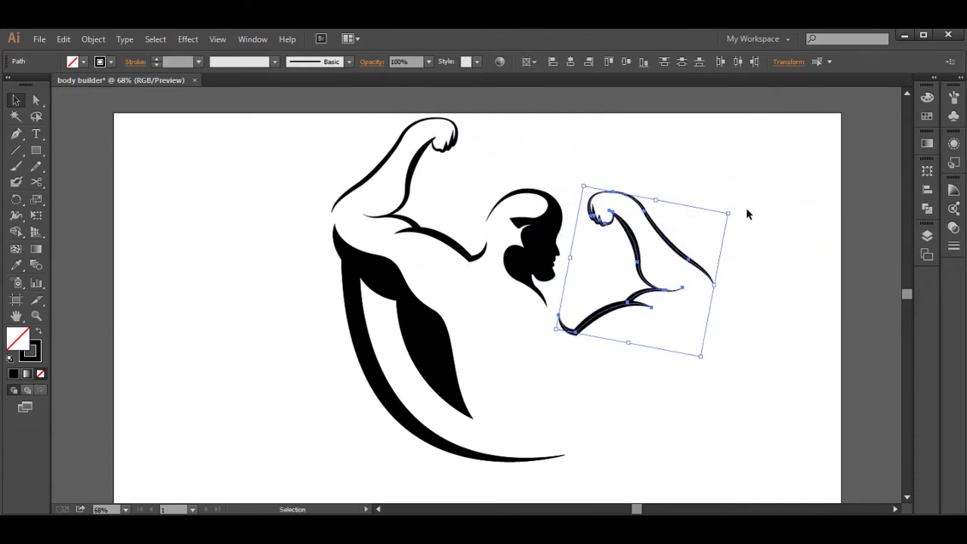
{"action": "left_click_drag", "start_coordinate": [754, 259], "coordinate": [754, 260]}
{"action": "left_click", "coordinate": [637, 253]}
Rotate the mirrored arm clockwise and position it so its shoulder line starts at the base of the neck.
{"action": "left_click_drag", "start_coordinate": [722, 194], "coordinate": [584, 353]}
{"action": "left_click_drag", "start_coordinate": [733, 210], "coordinate": [665, 351]}
{"action": "left_click_drag", "start_coordinate": [753, 367], "coordinate": [755, 322]}
{"action": "left_click_drag", "start_coordinate": [681, 321], "coordinate": [684, 335]}
Remove the hooked neck end of the mirrored shoulder line and give the line an 11 pt stroke with a tapered width profile.
{"action": "key", "text": "p"}
{"action": "left_click", "coordinate": [558, 282]}
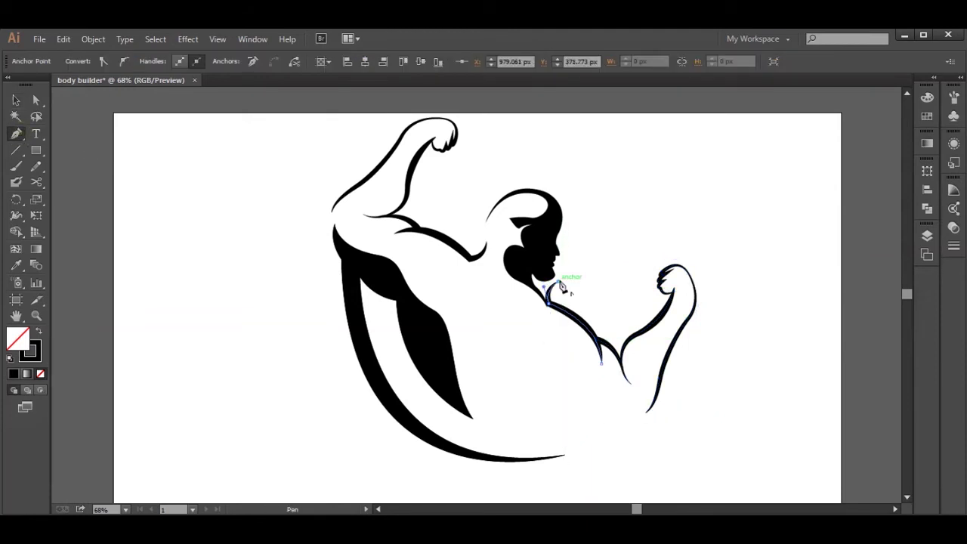
{"action": "key", "text": "Delete"}
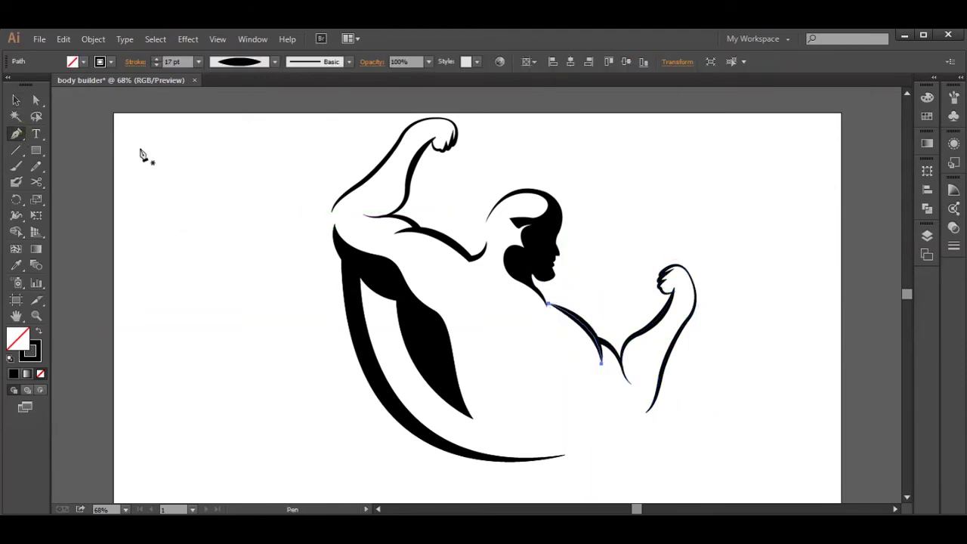
{"action": "left_click", "coordinate": [274, 61]}
{"action": "left_click", "coordinate": [247, 183]}
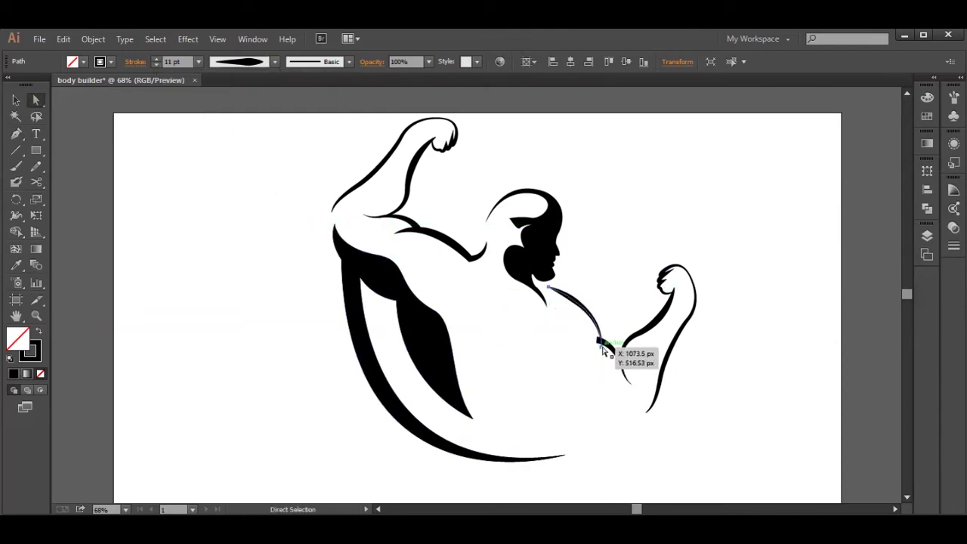
Move the shortened shoulder line's two end anchors to meet the neck tip and the start of the upper-arm line.
{"action": "key", "text": "a"}
{"action": "left_click_drag", "start_coordinate": [600, 363], "coordinate": [597, 343]}
{"action": "left_click", "coordinate": [618, 310]}
{"action": "left_click", "coordinate": [550, 305]}
{"action": "left_click", "coordinate": [549, 304]}
{"action": "key", "text": "Up"}
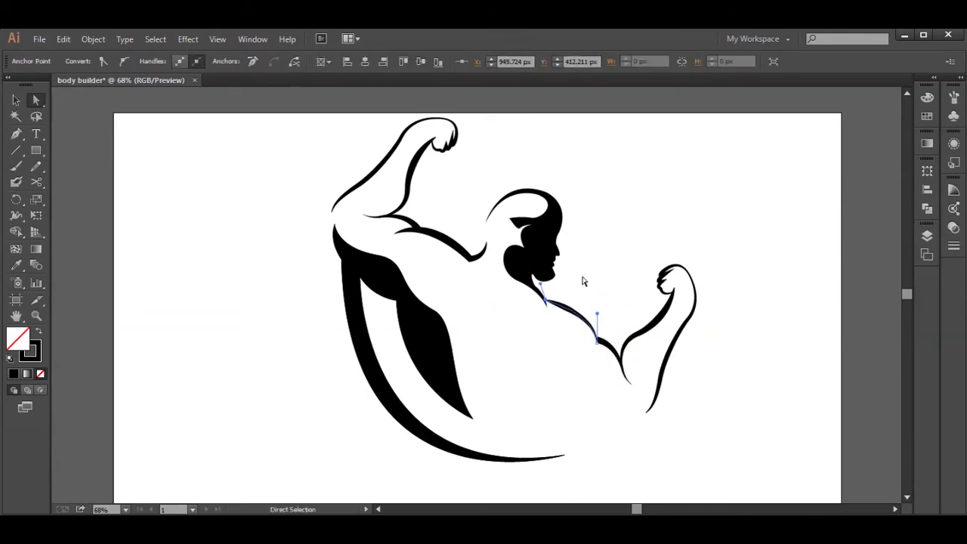
Set the front shoulder line's stroke to 15 pt and pull its outer handle up and outward to round the shoulder.
{"action": "key", "text": "v"}
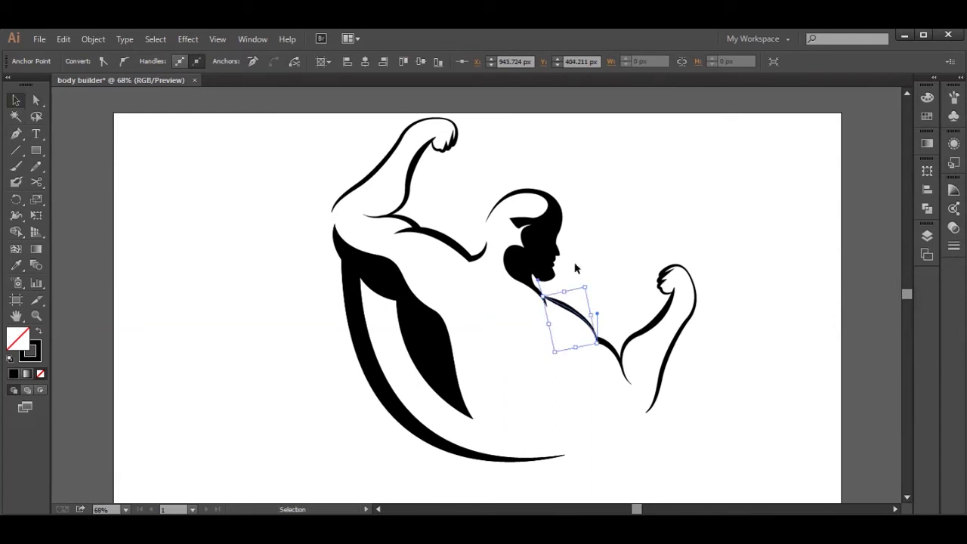
{"action": "double_click", "coordinate": [156, 59]}
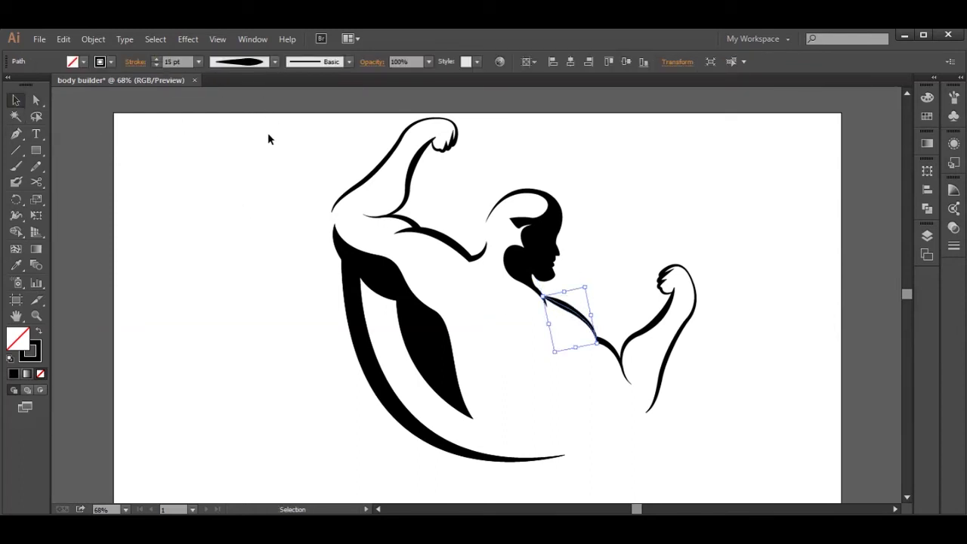
{"action": "left_click", "coordinate": [37, 101]}
{"action": "left_click_drag", "start_coordinate": [595, 320], "coordinate": [603, 305]}
{"action": "left_click", "coordinate": [632, 312]}
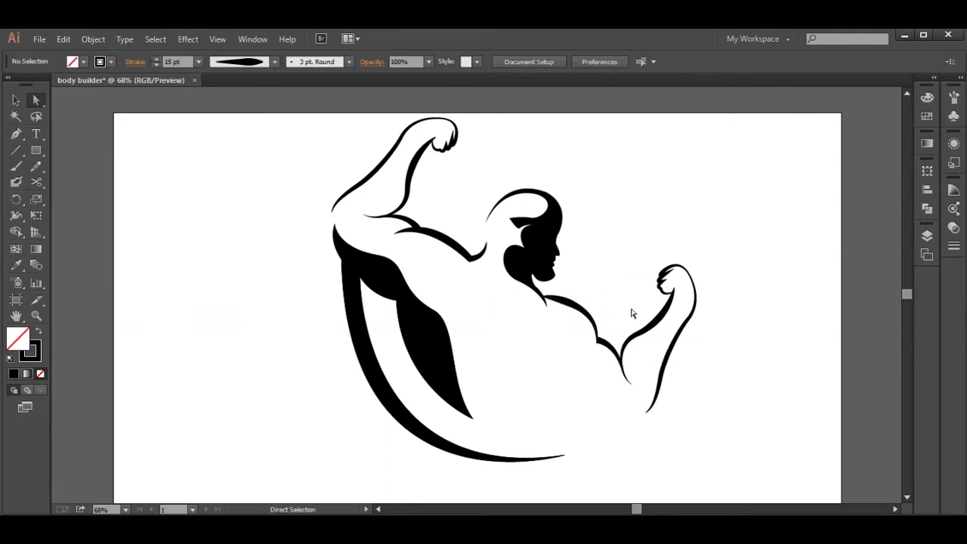
{"action": "left_click", "coordinate": [633, 386]}
{"action": "left_click_drag", "start_coordinate": [632, 385], "coordinate": [624, 395]}
{"action": "key", "text": "p"}
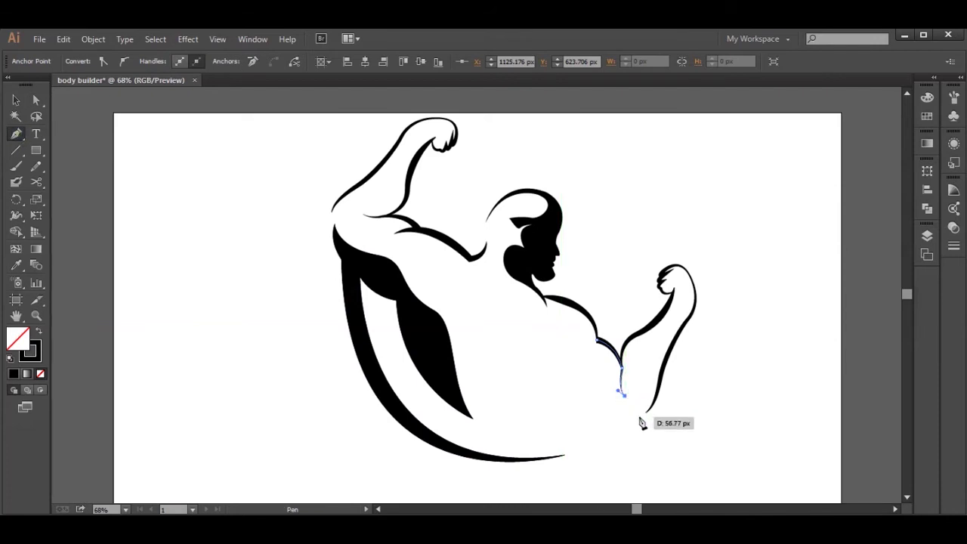
{"action": "key", "text": "ctrl+z"}
{"action": "key", "text": "ctrl+z"}
Rotate the front forearm and fist slightly toward the face and move their strokes up closer to the shoulder.
{"action": "left_click", "coordinate": [14, 99]}
{"action": "left_click", "coordinate": [645, 355]}
{"action": "left_click", "coordinate": [623, 364]}
{"action": "left_click_drag", "start_coordinate": [644, 226], "coordinate": [733, 383]}
{"action": "left_click_drag", "start_coordinate": [671, 359], "coordinate": [638, 313]}
{"action": "left_click", "coordinate": [703, 270]}
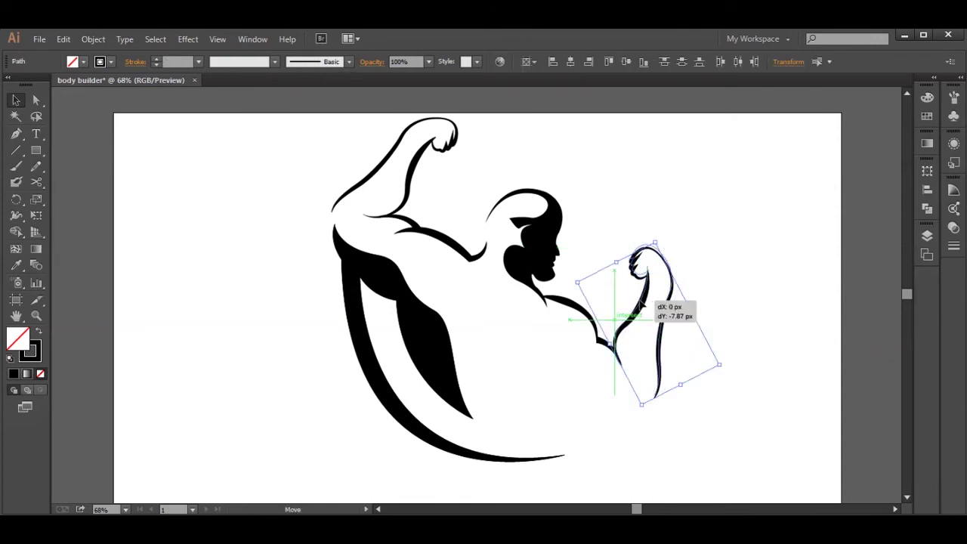
{"action": "left_click", "coordinate": [705, 258]}
{"action": "left_click_drag", "start_coordinate": [632, 228], "coordinate": [687, 263]}
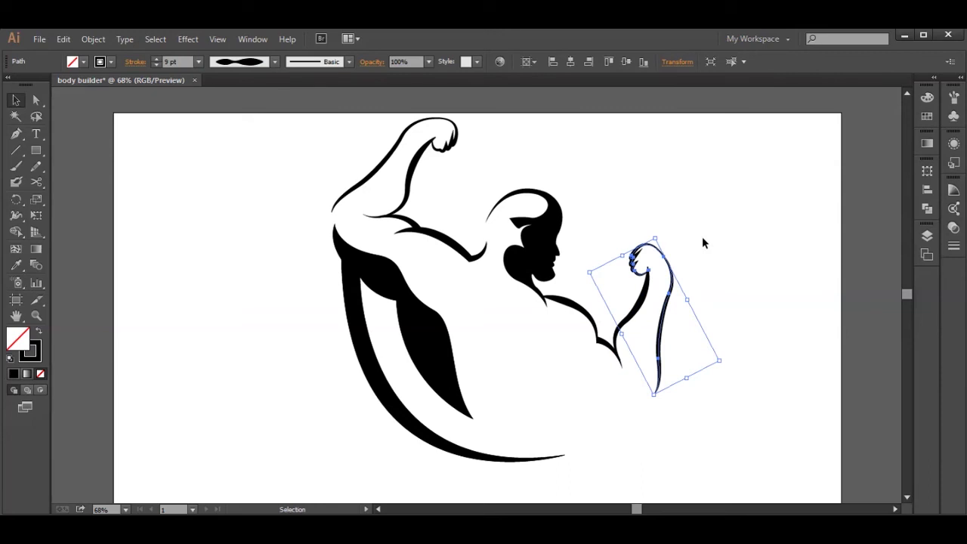
{"action": "left_click", "coordinate": [703, 240]}
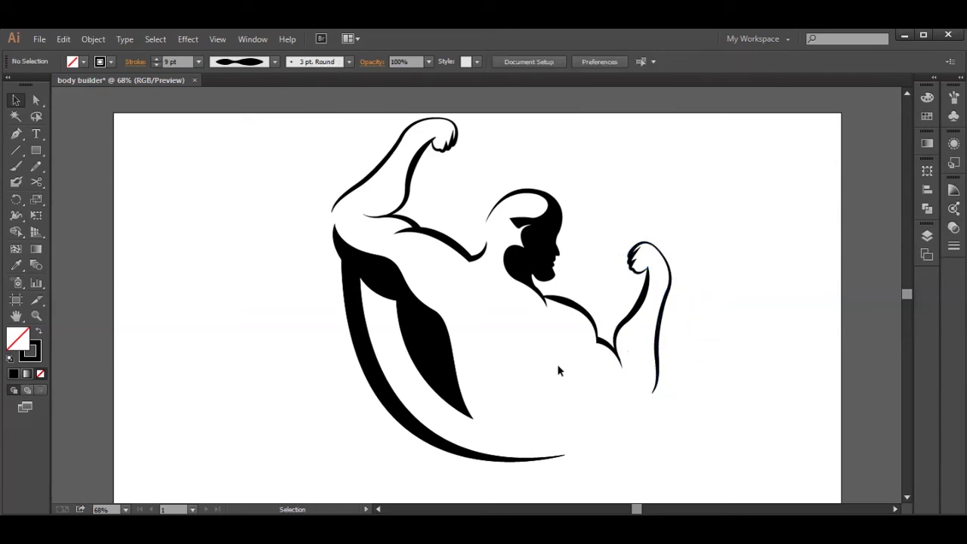
Thin the shoulder, inner-forearm and biceps strokes of the arm behind the head, using 10 pt for the last one.
{"action": "left_click", "coordinate": [459, 249]}
{"action": "left_click", "coordinate": [154, 65]}
{"action": "left_click", "coordinate": [275, 215]}
{"action": "left_click", "coordinate": [407, 183]}
{"action": "left_click", "coordinate": [264, 181]}
{"action": "left_click", "coordinate": [410, 224]}
{"action": "left_click", "coordinate": [155, 65]}
{"action": "left_click", "coordinate": [254, 193]}
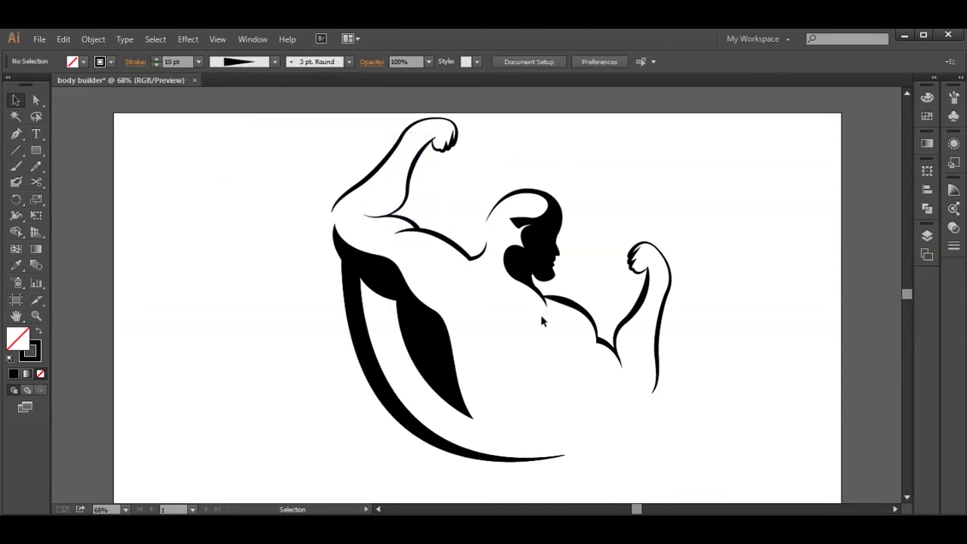
Shift the lower end of the front forearm's outer line slightly outward and lengthen it downward.
{"action": "left_click", "coordinate": [654, 390]}
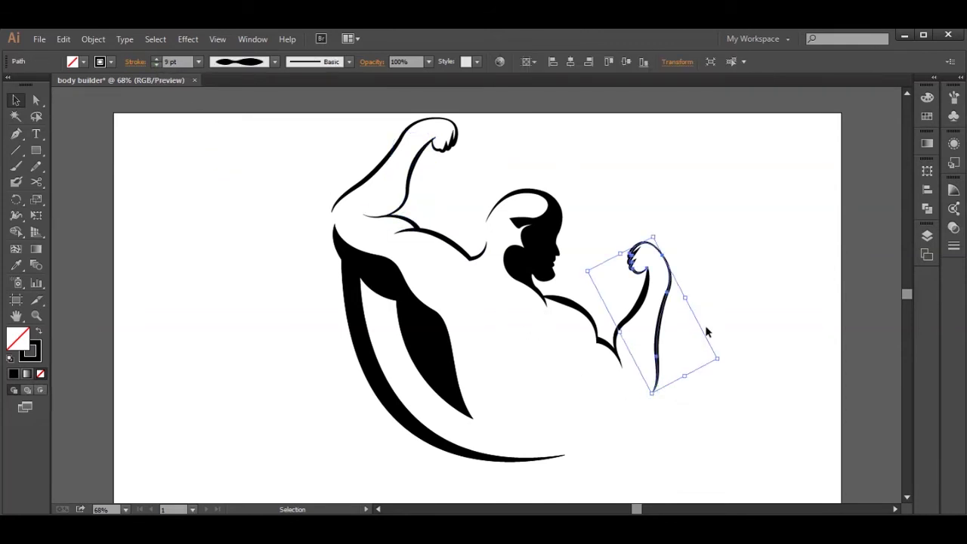
{"action": "key", "text": "a"}
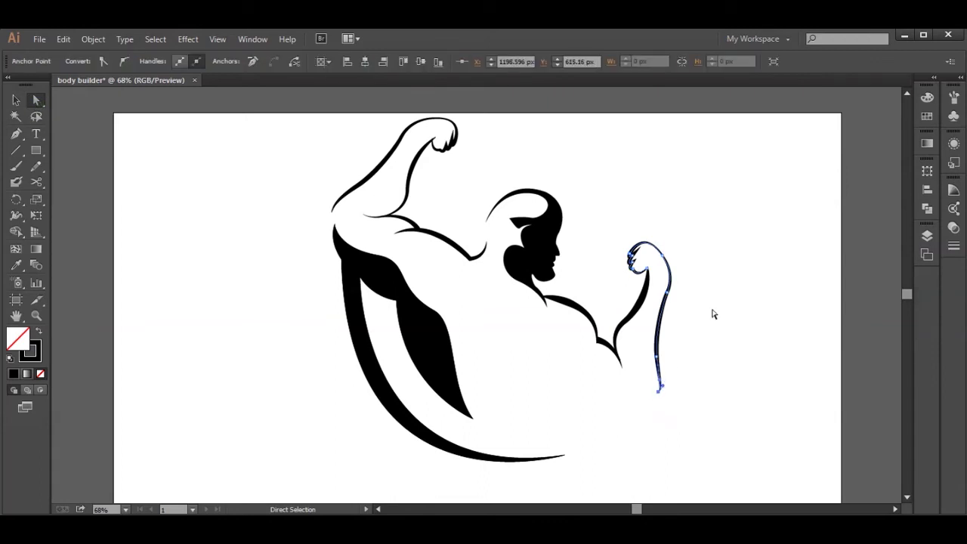
{"action": "left_click", "coordinate": [697, 357]}
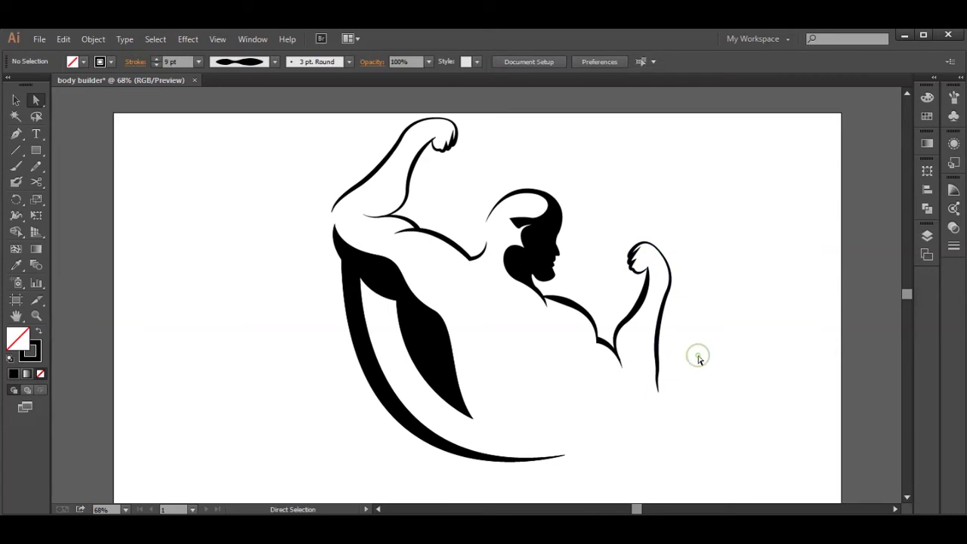
{"action": "left_click", "coordinate": [659, 391]}
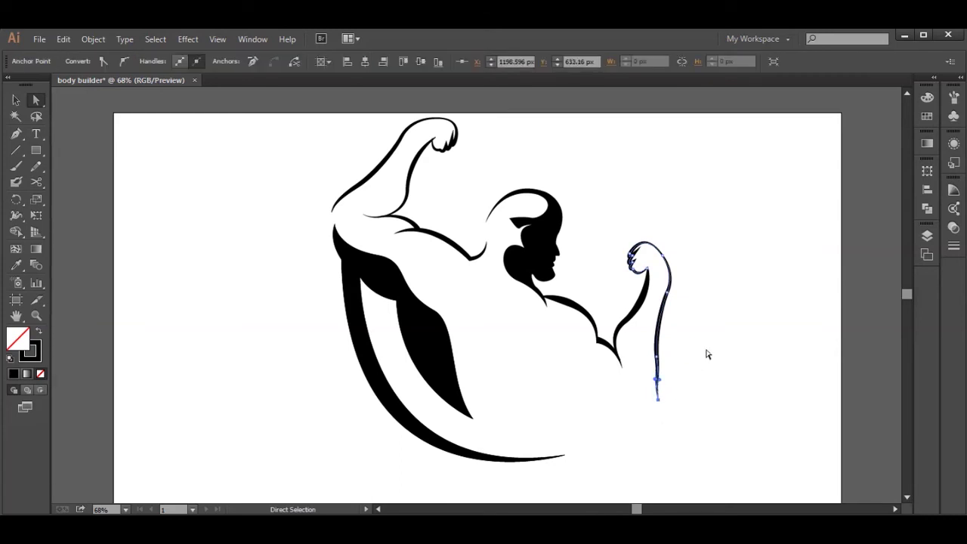
{"action": "left_click", "coordinate": [176, 161]}
Start a Pen path on the front forearm's outer line near the elbow and curve it beneath the upper arm toward the back.
{"action": "key", "text": "p"}
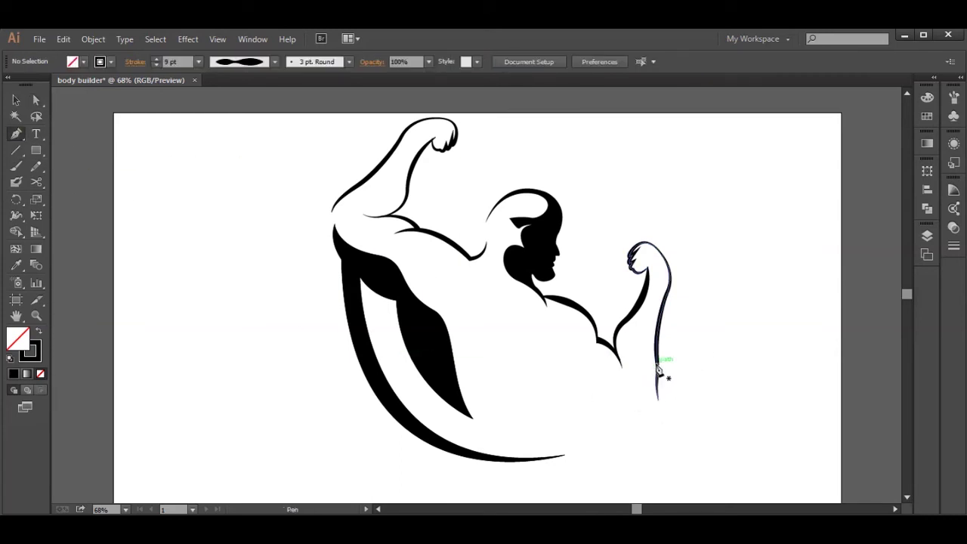
{"action": "left_click", "coordinate": [657, 364]}
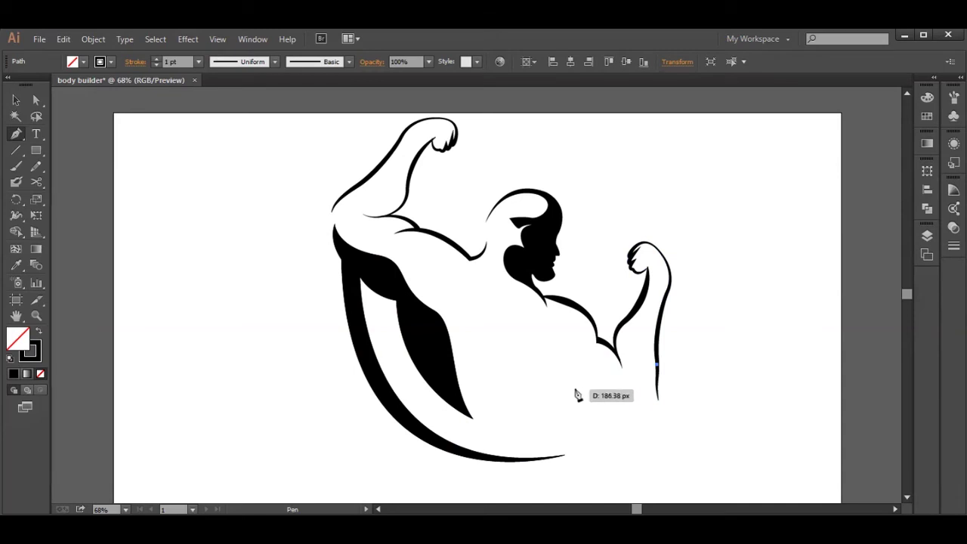
{"action": "left_click_drag", "start_coordinate": [585, 377], "coordinate": [630, 443]}
{"action": "left_click_drag", "start_coordinate": [544, 385], "coordinate": [538, 386]}
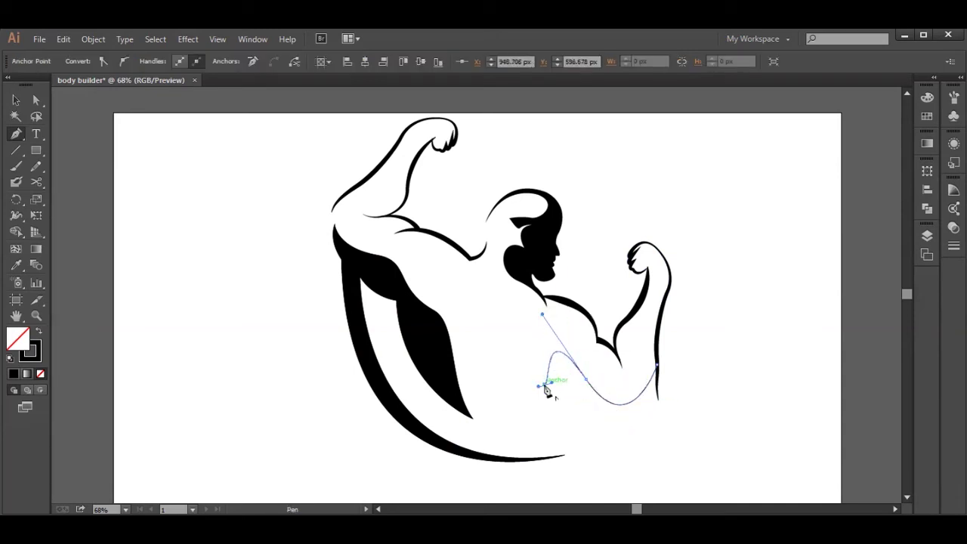
Shorten the new path's middle handle and move its end anchor up to flatten the curve beneath the upper arm.
{"action": "left_click", "coordinate": [36, 100]}
{"action": "left_click_drag", "start_coordinate": [542, 317], "coordinate": [568, 360]}
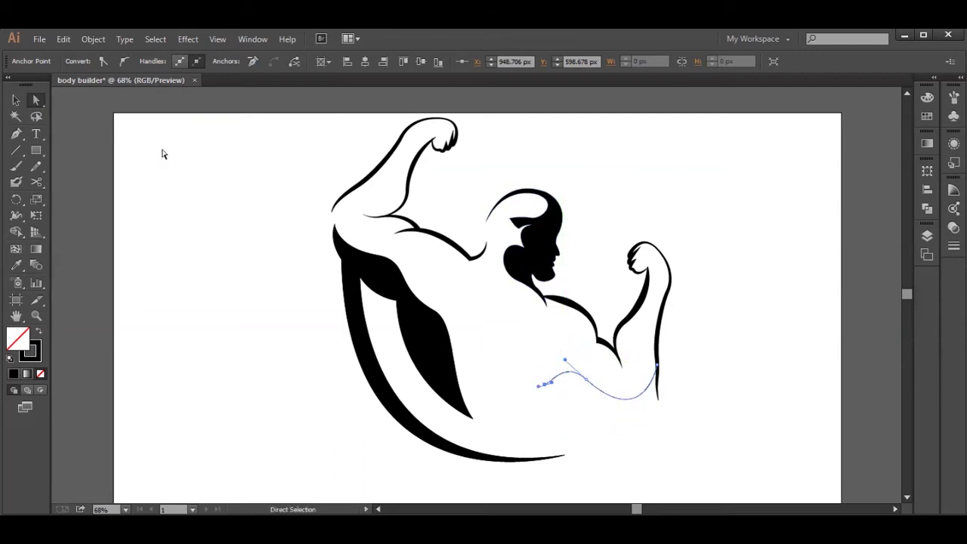
{"action": "left_click_drag", "start_coordinate": [543, 386], "coordinate": [565, 373]}
Continue the path across the back, down beside the black torso shape to a pointed tip, and back up to the armpit.
{"action": "key", "text": "p"}
{"action": "left_click", "coordinate": [555, 369]}
{"action": "left_click_drag", "start_coordinate": [491, 336], "coordinate": [453, 292]}
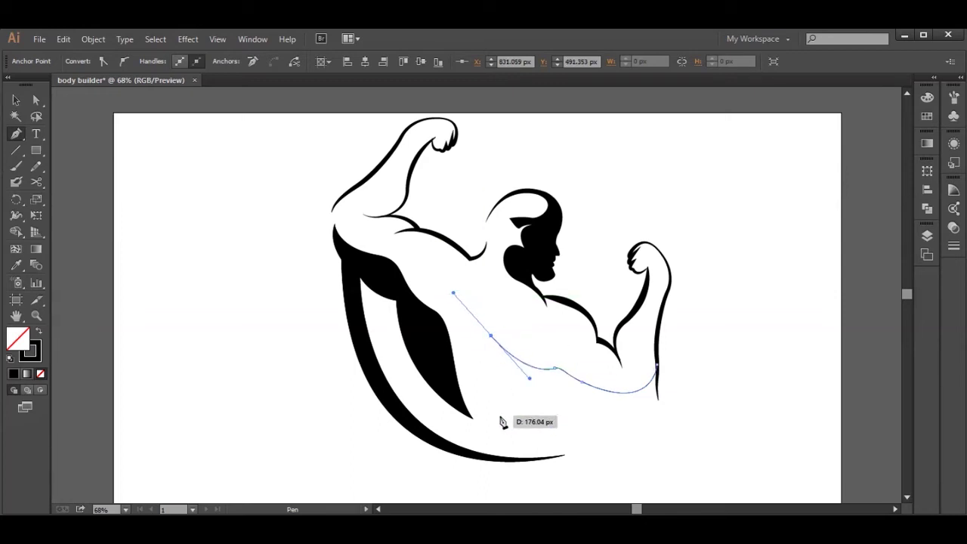
{"action": "mouse_move", "coordinate": [475, 411]}
{"action": "left_mouse_down"}
{"action": "mouse_move", "coordinate": [521, 426]}
{"action": "mouse_move", "coordinate": [492, 423]}
{"action": "mouse_move", "coordinate": [499, 417]}
{"action": "left_mouse_up"}
{"action": "left_click_drag", "start_coordinate": [543, 438], "coordinate": [549, 438]}
{"action": "left_click", "coordinate": [542, 439]}
{"action": "left_click", "coordinate": [549, 387]}
{"action": "left_click_drag", "start_coordinate": [618, 409], "coordinate": [699, 413]}
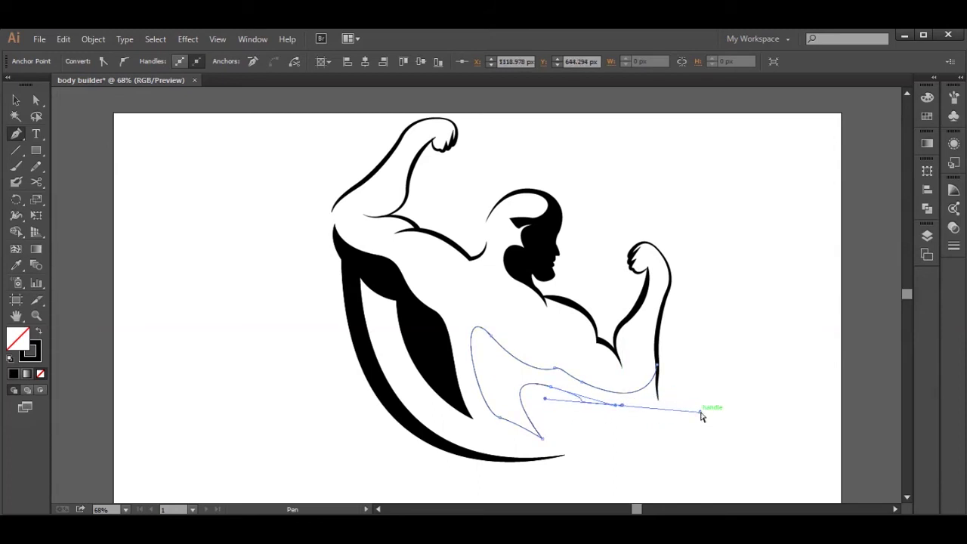
{"action": "key", "text": "ctrl+z"}
{"action": "left_click_drag", "start_coordinate": [606, 410], "coordinate": [681, 407]}
{"action": "mouse_move", "coordinate": [695, 365]}
{"action": "left_mouse_down"}
{"action": "mouse_move", "coordinate": [671, 337]}
{"action": "mouse_move", "coordinate": [668, 354]}
{"action": "mouse_move", "coordinate": [714, 369]}
{"action": "left_mouse_up"}
{"action": "key", "text": "ctrl+z"}
{"action": "key", "text": "ctrl+z"}
{"action": "key", "text": "ctrl+z"}
Run the path along the underside of the upper arm to the elbow corner and close it at the forearm line.
{"action": "left_click", "coordinate": [606, 410]}
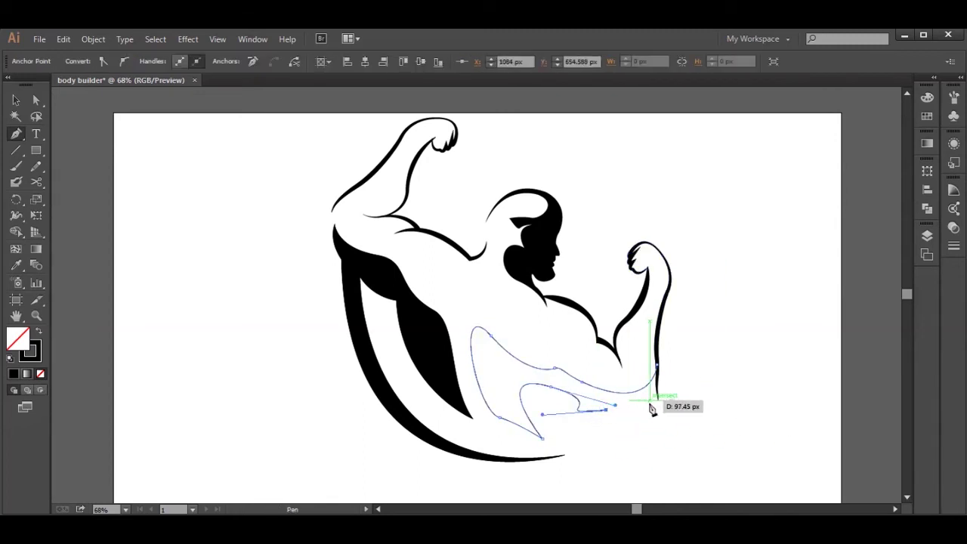
{"action": "mouse_move", "coordinate": [656, 408]}
{"action": "left_mouse_down"}
{"action": "mouse_move", "coordinate": [686, 409]}
{"action": "mouse_move", "coordinate": [654, 414]}
{"action": "left_mouse_up"}
{"action": "left_click_drag", "start_coordinate": [650, 330], "coordinate": [654, 314]}
Shorten the armpit anchor's handle to smooth the curve leading under the arm.
{"action": "key", "text": "a"}
{"action": "left_click", "coordinate": [550, 387]}
{"action": "left_click_drag", "start_coordinate": [628, 405], "coordinate": [582, 388]}
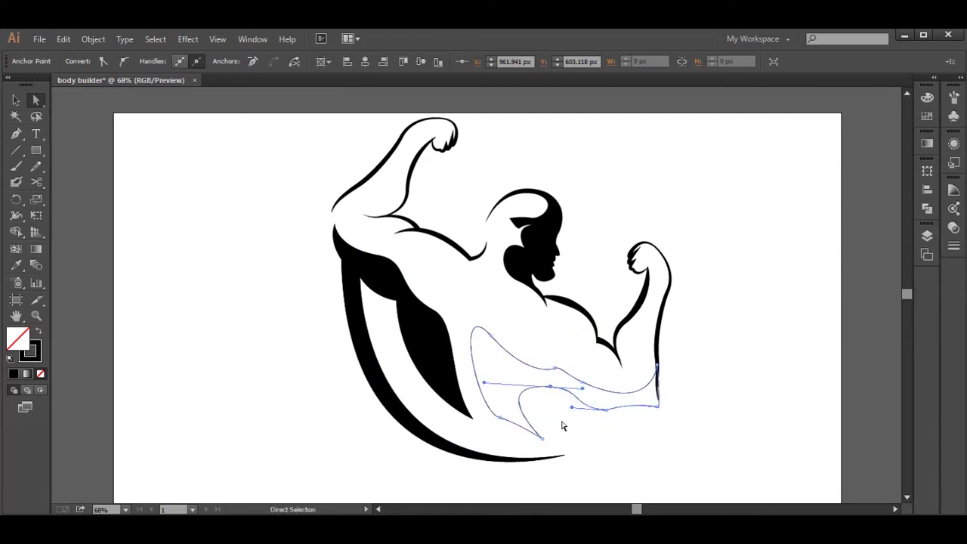
Shift the armpit anchor slightly up and toward the back, and level and shorten its handles.
{"action": "left_click", "coordinate": [657, 406]}
{"action": "left_click", "coordinate": [621, 413]}
{"action": "left_click", "coordinate": [606, 409]}
{"action": "key", "text": "Left"}
{"action": "key", "text": "Left"}
{"action": "key", "text": "Left"}
{"action": "key", "text": "Left"}
{"action": "key", "text": "Left"}
{"action": "key", "text": "Left"}
{"action": "key", "text": "Left"}
{"action": "key", "text": "Left"}
{"action": "key", "text": "Left"}
{"action": "key", "text": "Left"}
{"action": "key", "text": "Left"}
{"action": "key", "text": "Left"}
{"action": "key", "text": "Left"}
{"action": "key", "text": "Left"}
{"action": "key", "text": "Left"}
{"action": "key", "text": "Left"}
{"action": "key", "text": "Left"}
{"action": "key", "text": "Left"}
{"action": "key", "text": "Left"}
{"action": "key", "text": "Left"}
{"action": "left_click_drag", "start_coordinate": [492, 386], "coordinate": [494, 386]}
{"action": "left_click_drag", "start_coordinate": [534, 387], "coordinate": [540, 383]}
{"action": "left_click_drag", "start_coordinate": [474, 378], "coordinate": [564, 383]}
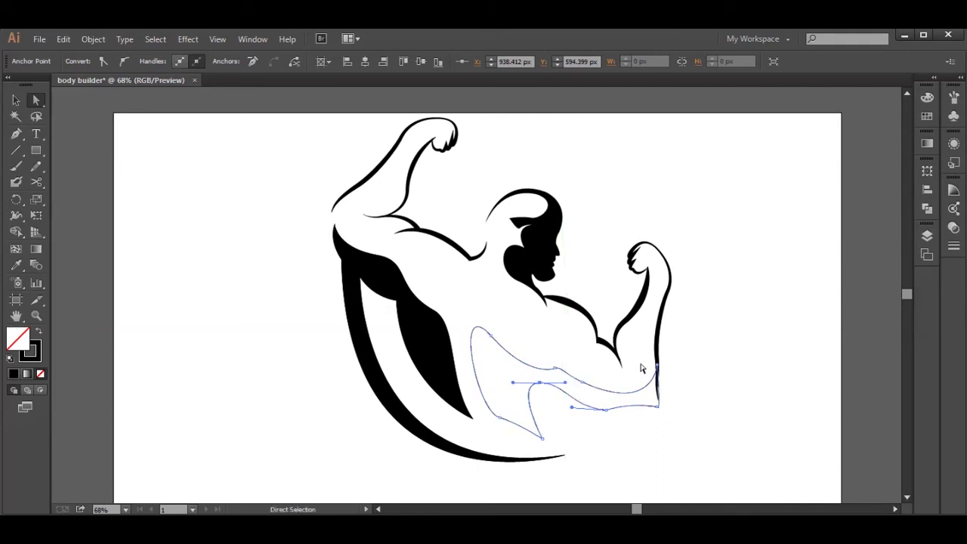
Smooth the shape's upper edge by extending the handle toward the elbow, raising the middle anchor and adjusting its neighbouring handles.
{"action": "left_click_drag", "start_coordinate": [565, 382], "coordinate": [662, 423]}
{"action": "left_click", "coordinate": [727, 363]}
{"action": "left_click", "coordinate": [560, 376]}
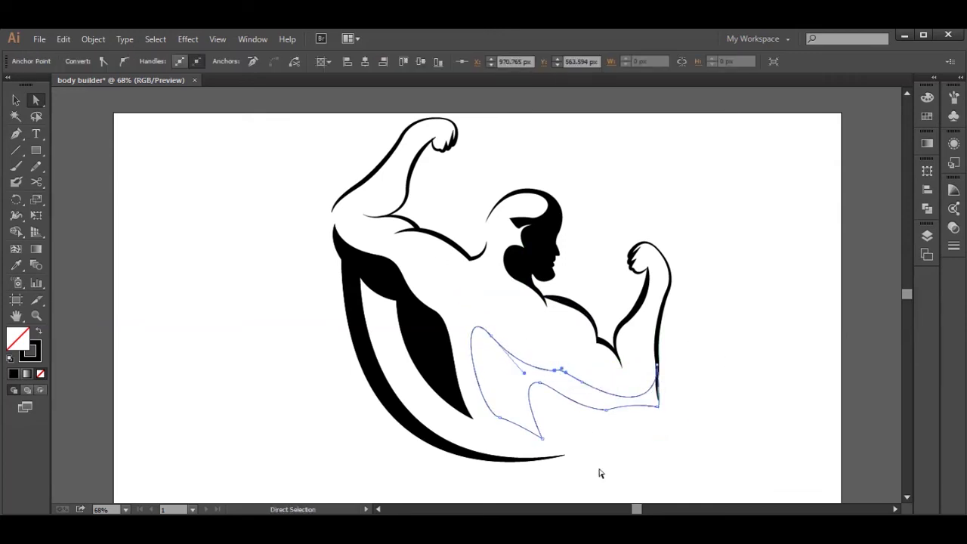
{"action": "left_click", "coordinate": [582, 382]}
{"action": "left_click_drag", "start_coordinate": [555, 365], "coordinate": [569, 370]}
{"action": "left_click", "coordinate": [571, 425]}
{"action": "left_click", "coordinate": [544, 367]}
{"action": "left_click_drag", "start_coordinate": [523, 373], "coordinate": [546, 363]}
{"action": "left_click", "coordinate": [581, 366]}
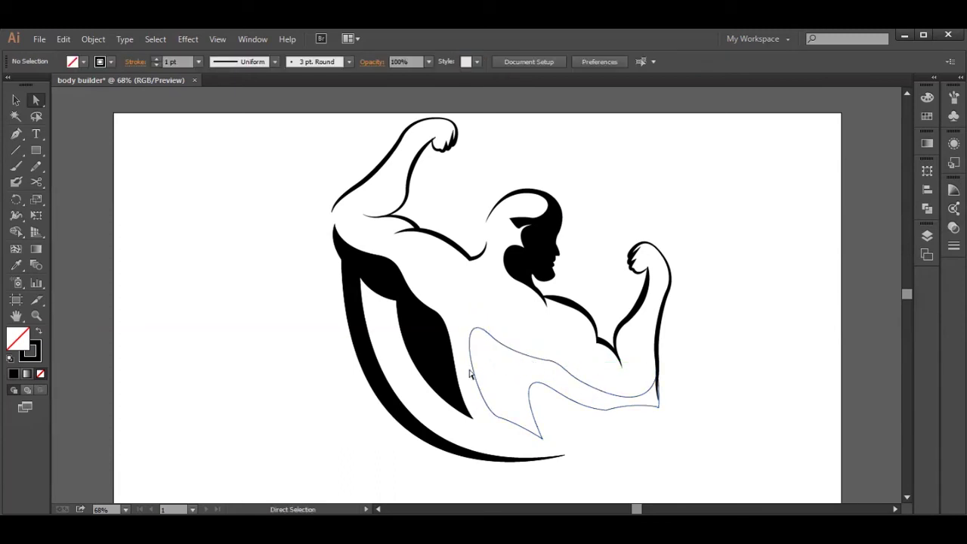
Fill the closed back-and-underarm shape with black and leave it without a stroke.
{"action": "left_click", "coordinate": [463, 377]}
{"action": "left_click", "coordinate": [15, 99]}
{"action": "left_click", "coordinate": [534, 355]}
{"action": "left_click", "coordinate": [83, 61]}
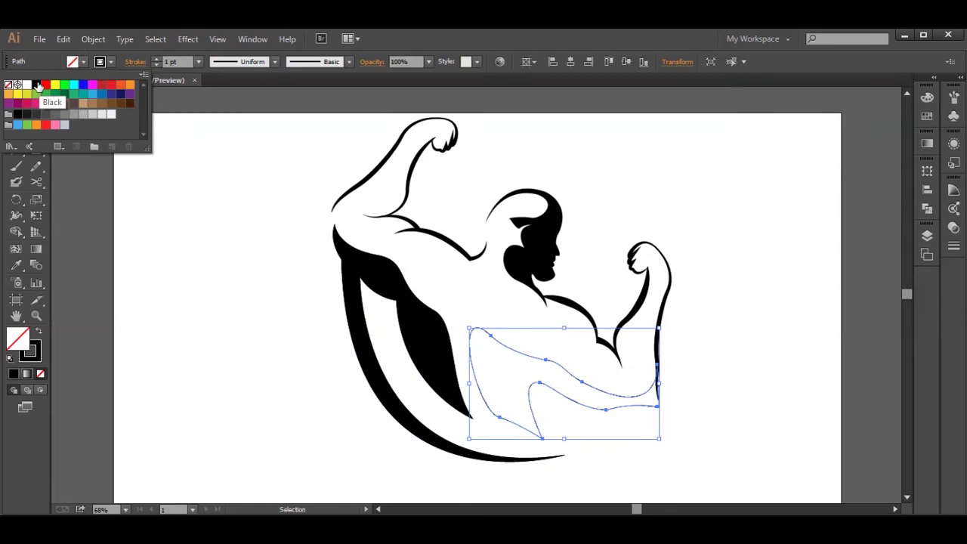
{"action": "left_click", "coordinate": [42, 84]}
{"action": "left_click", "coordinate": [304, 362]}
Curve the black shape's lower edge downward near the elbow and nudge the elbow corner slightly down and outward.
{"action": "left_click", "coordinate": [36, 99]}
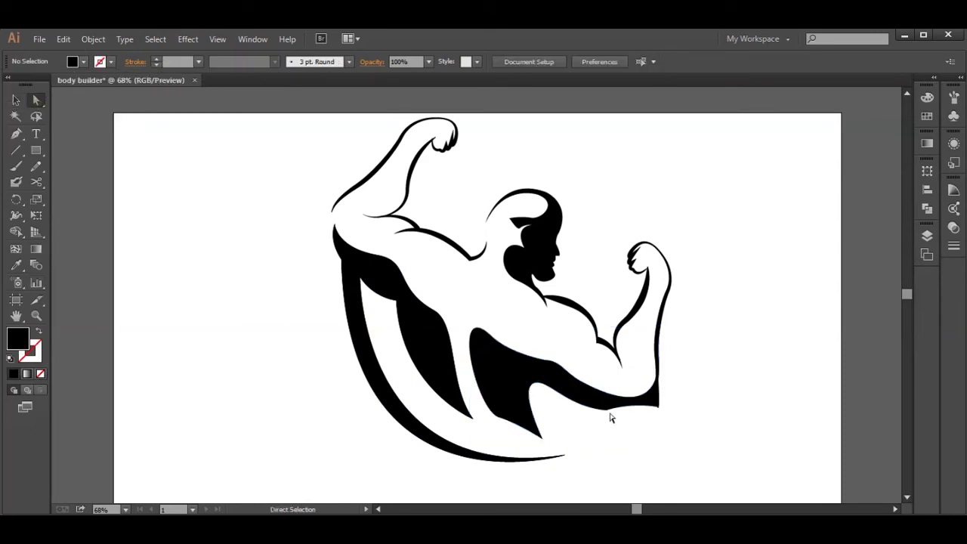
{"action": "left_click", "coordinate": [608, 410]}
{"action": "left_click_drag", "start_coordinate": [657, 406], "coordinate": [646, 427]}
{"action": "left_click", "coordinate": [701, 370]}
{"action": "left_click", "coordinate": [659, 405]}
{"action": "left_click", "coordinate": [707, 393]}
{"action": "left_click", "coordinate": [658, 415]}
{"action": "left_click", "coordinate": [703, 390]}
Extend the black shape's upper elbow tip along the forearm line and refine the elbow corner to blend with it.
{"action": "left_click", "coordinate": [606, 410]}
{"action": "left_click_drag", "start_coordinate": [647, 428], "coordinate": [654, 358]}
{"action": "left_click", "coordinate": [712, 387]}
{"action": "left_click", "coordinate": [691, 389]}
{"action": "left_click", "coordinate": [661, 411]}
{"action": "left_click", "coordinate": [708, 382]}
{"action": "left_click", "coordinate": [661, 410]}
{"action": "left_click", "coordinate": [695, 381]}
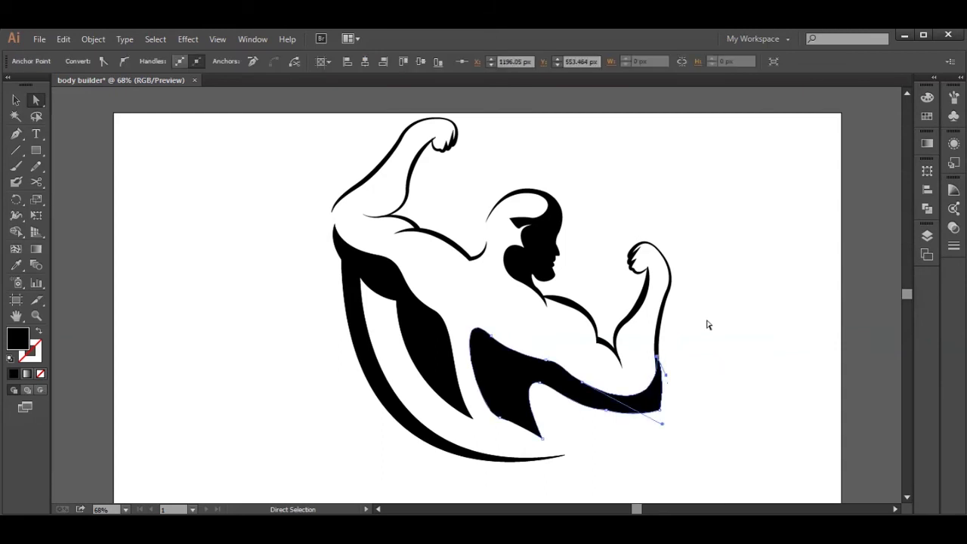
{"action": "left_click", "coordinate": [708, 326]}
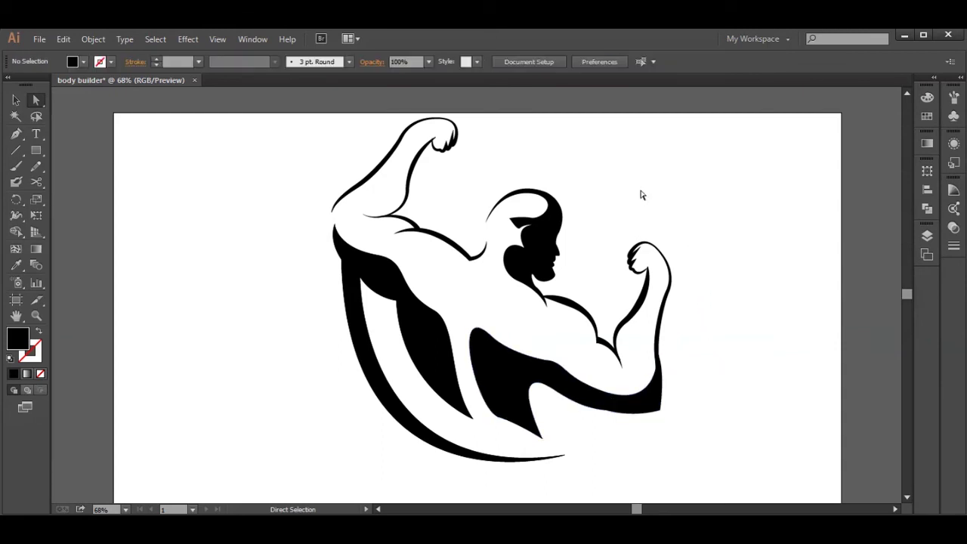
Nudge the black back shape's lower anchor beside the torso downward.
{"action": "left_click", "coordinate": [499, 417]}
{"action": "key", "text": "Down"}
{"action": "key", "text": "Down"}
{"action": "key", "text": "Down"}
{"action": "key", "text": "Down"}
{"action": "key", "text": "Down"}
{"action": "key", "text": "Down"}
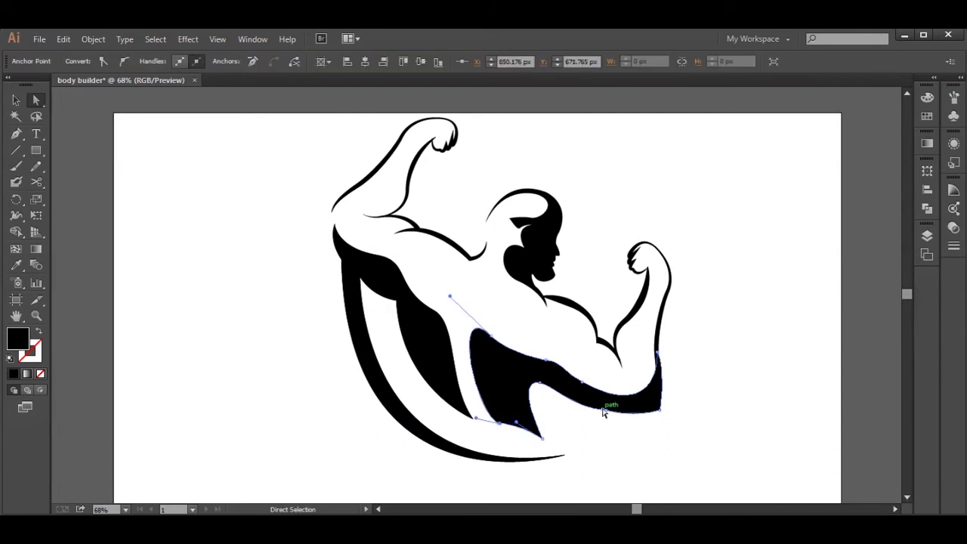
Lower the corner anchor at the back shape's base, level its bottom edge and pull its rounded inner edge slightly toward the front arm.
{"action": "left_click_drag", "start_coordinate": [518, 425], "coordinate": [509, 439]}
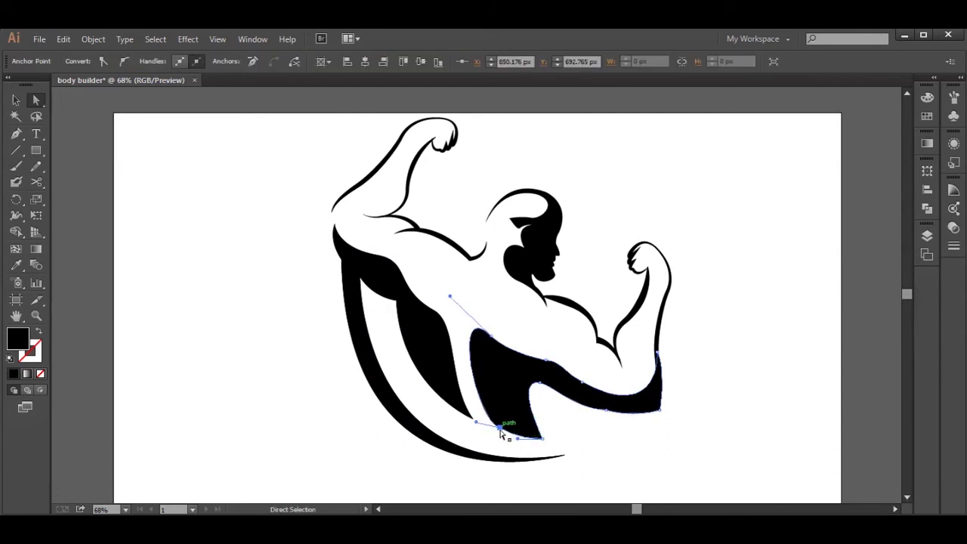
{"action": "left_click", "coordinate": [541, 436]}
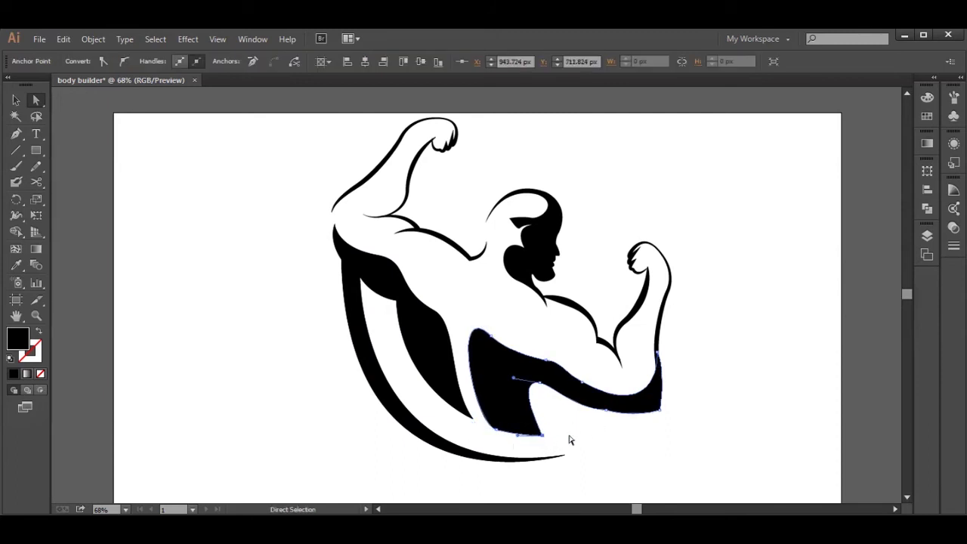
{"action": "left_click", "coordinate": [496, 430]}
{"action": "left_click_drag", "start_coordinate": [450, 298], "coordinate": [462, 306]}
{"action": "left_click", "coordinate": [689, 418]}
Reshape the inner edge of the torso's pointed muscle shape between its armpit corner and its lower point.
{"action": "left_click", "coordinate": [472, 418]}
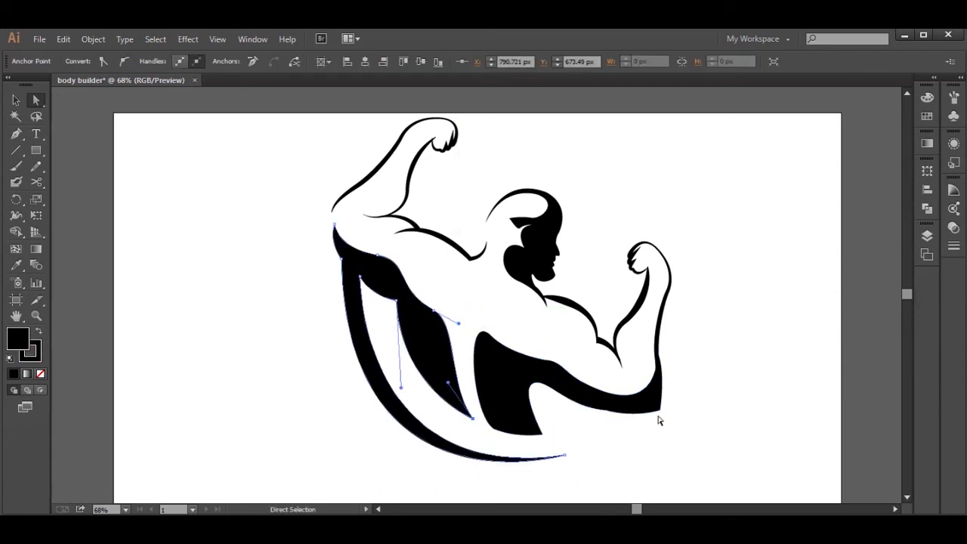
{"action": "left_click_drag", "start_coordinate": [447, 389], "coordinate": [407, 408]}
{"action": "left_click", "coordinate": [605, 440]}
Extend the lower tip of the long curved torso band further right and down, and rebalance its curve.
{"action": "left_click", "coordinate": [564, 454]}
{"action": "key", "text": "Right"}
{"action": "key", "text": "Right"}
{"action": "key", "text": "Right"}
{"action": "key", "text": "Right"}
{"action": "key", "text": "Right"}
{"action": "key", "text": "Right"}
{"action": "key", "text": "Right"}
{"action": "key", "text": "Right"}
{"action": "key", "text": "Right"}
{"action": "key", "text": "Right"}
{"action": "key", "text": "Right"}
{"action": "key", "text": "Right"}
{"action": "key", "text": "Right"}
{"action": "key", "text": "Right"}
{"action": "key", "text": "Right"}
{"action": "key", "text": "Right"}
{"action": "key", "text": "Right"}
{"action": "key", "text": "Right"}
{"action": "key", "text": "Right"}
{"action": "key", "text": "Right"}
{"action": "key", "text": "Right"}
{"action": "key", "text": "Right"}
{"action": "key", "text": "Right"}
{"action": "key", "text": "Right"}
{"action": "key", "text": "Right"}
{"action": "key", "text": "Right"}
{"action": "key", "text": "Right"}
{"action": "key", "text": "Right"}
{"action": "key", "text": "Right"}
{"action": "key", "text": "Right"}
{"action": "key", "text": "Right"}
{"action": "key", "text": "Right"}
{"action": "key", "text": "Right"}
{"action": "key", "text": "Down"}
{"action": "key", "text": "Down"}
{"action": "key", "text": "Down"}
{"action": "key", "text": "Down"}
{"action": "key", "text": "Down"}
{"action": "key", "text": "Down"}
{"action": "key", "text": "Down"}
{"action": "key", "text": "Down"}
{"action": "key", "text": "Down"}
{"action": "key", "text": "Down"}
{"action": "key", "text": "Down"}
{"action": "key", "text": "Down"}
{"action": "key", "text": "Down"}
{"action": "left_click_drag", "start_coordinate": [383, 492], "coordinate": [352, 477]}
Shift the inner armpit corner of the torso's muscle shape to the left to widen the muscle.
{"action": "left_click", "coordinate": [370, 282]}
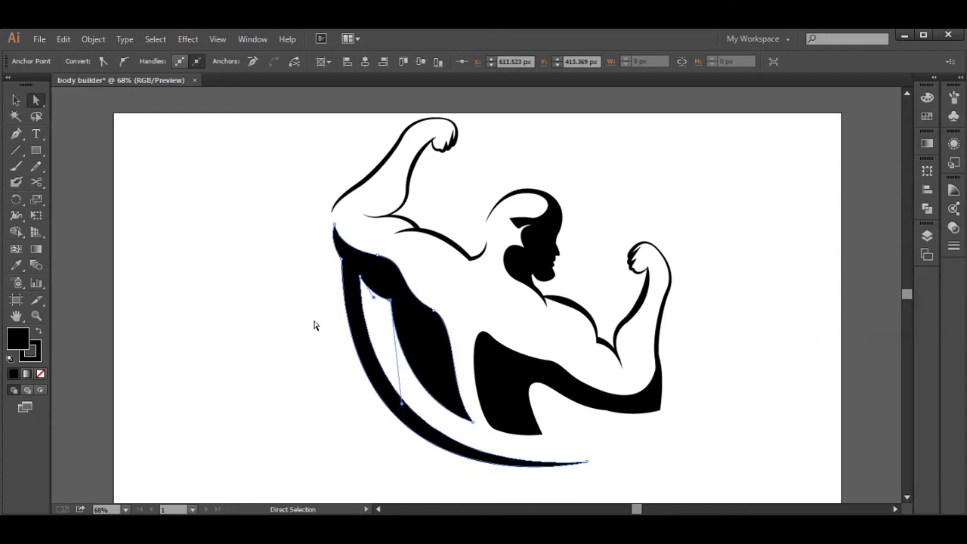
{"action": "left_click", "coordinate": [408, 410]}
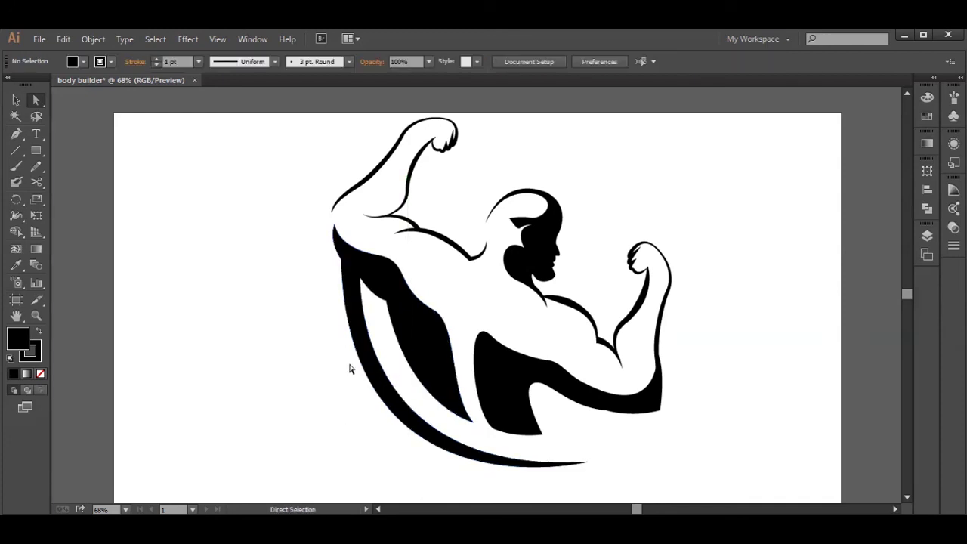
{"action": "left_click", "coordinate": [360, 186]}
{"action": "left_click", "coordinate": [301, 194]}
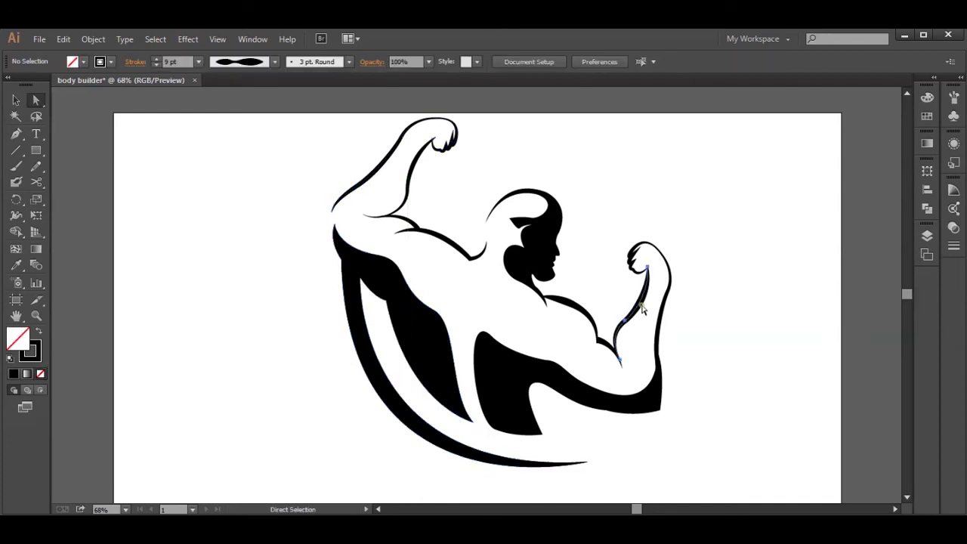
Thin the inner forearm line of the front arm to a 7 pt stroke.
{"action": "left_click", "coordinate": [155, 64]}
{"action": "left_click", "coordinate": [156, 64]}
{"action": "left_click", "coordinate": [199, 248]}
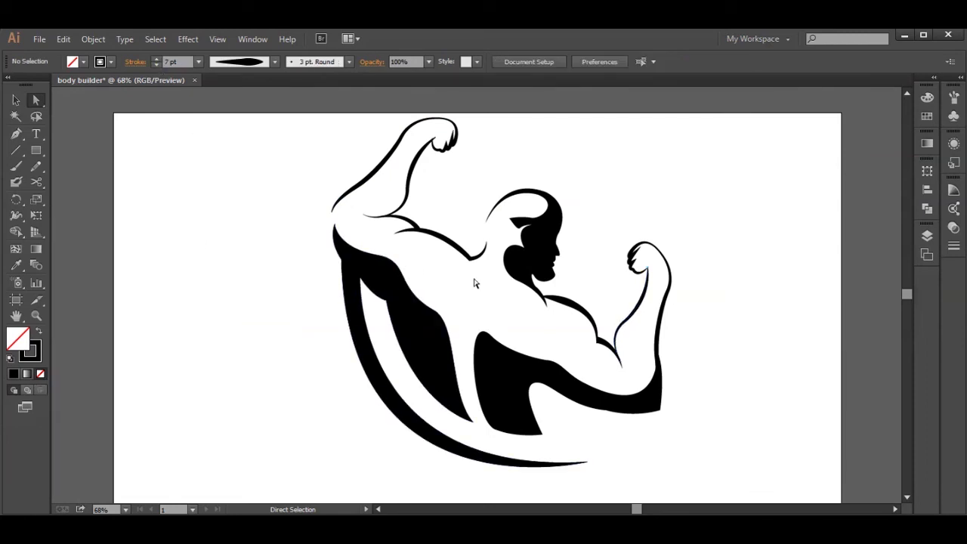
Move the back shape's elbow corner inward and up, and align its upper tip with the front forearm outline.
{"action": "left_click", "coordinate": [661, 412]}
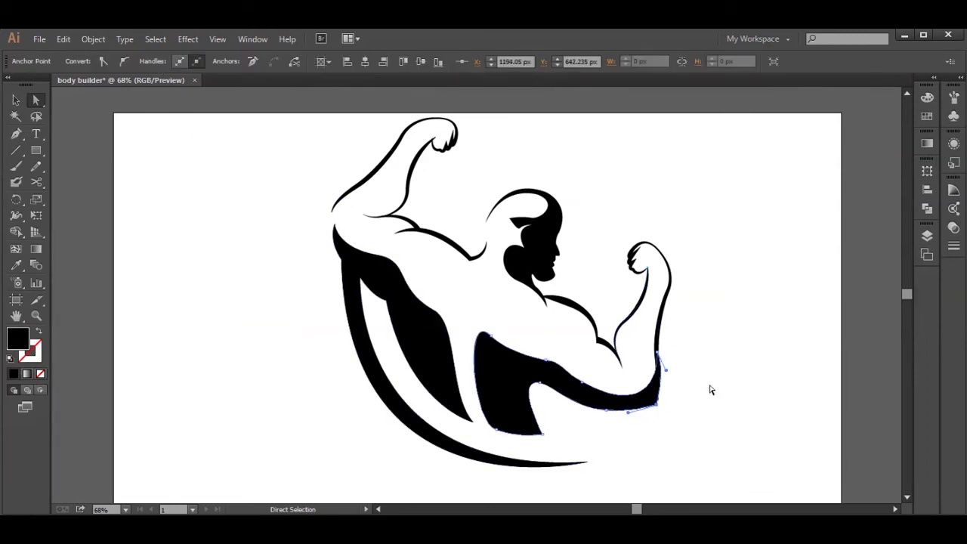
{"action": "left_click", "coordinate": [710, 390]}
{"action": "left_click", "coordinate": [662, 402]}
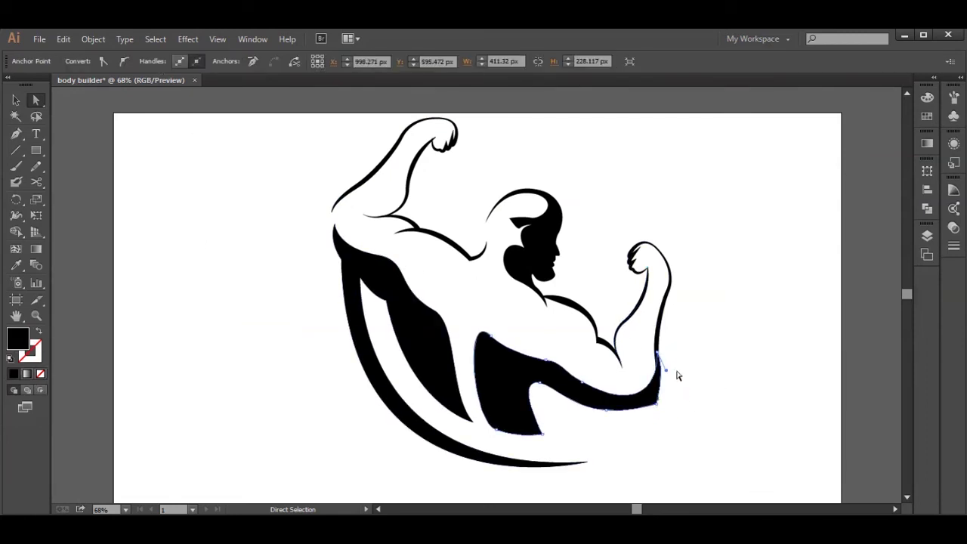
{"action": "left_click", "coordinate": [660, 400]}
{"action": "left_click", "coordinate": [703, 385]}
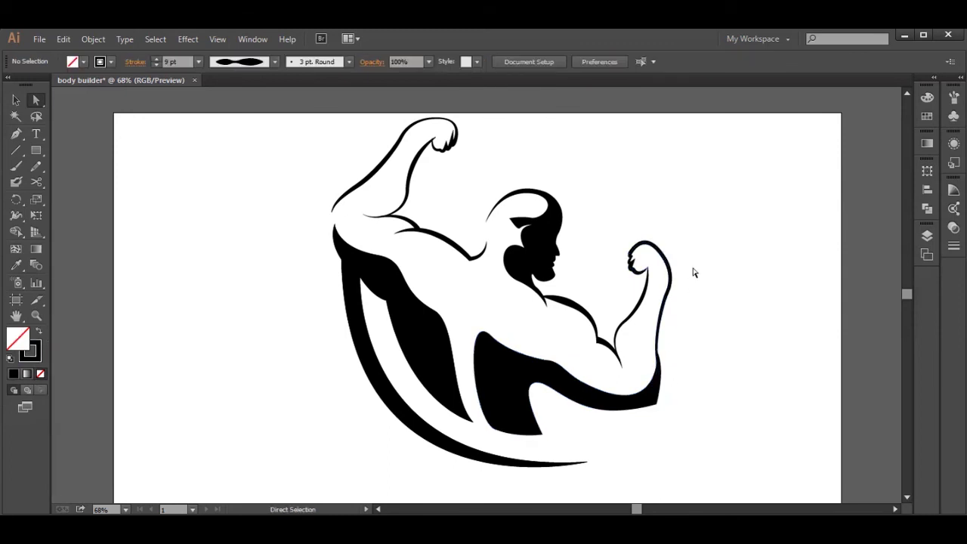
{"action": "left_click", "coordinate": [657, 352]}
{"action": "left_click", "coordinate": [696, 348]}
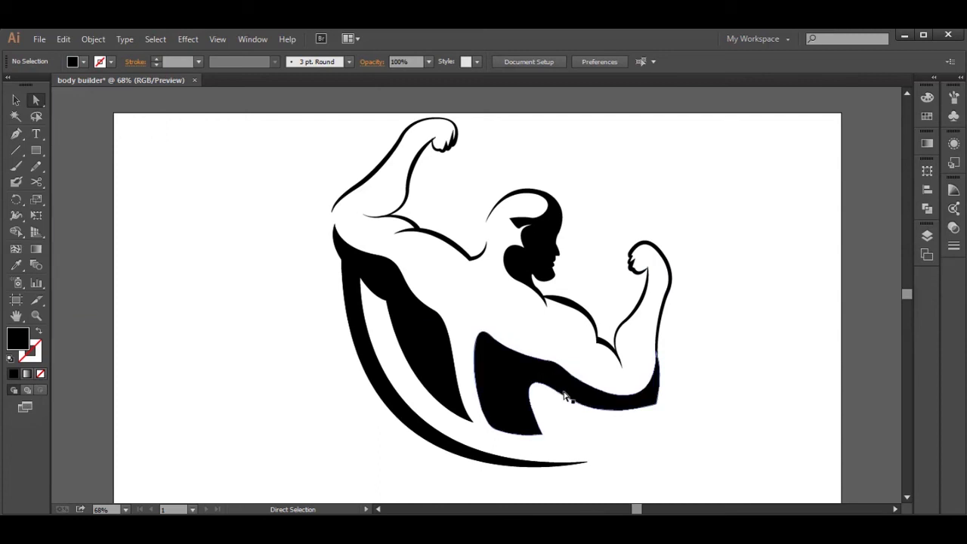
Move the underarm's lower anchor up and toward the armpit, and smooth the curve between armpit and elbow.
{"action": "left_click", "coordinate": [604, 407]}
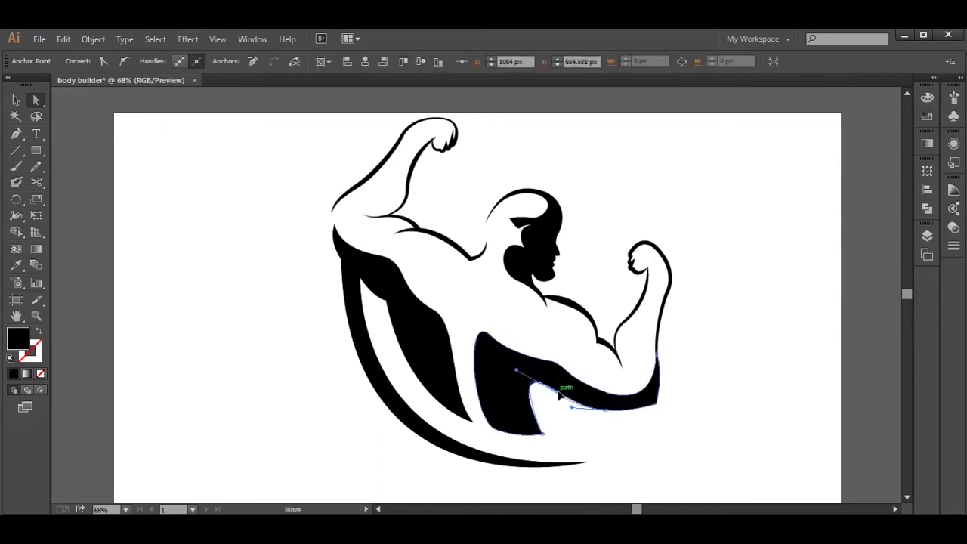
{"action": "left_click_drag", "start_coordinate": [609, 414], "coordinate": [588, 402]}
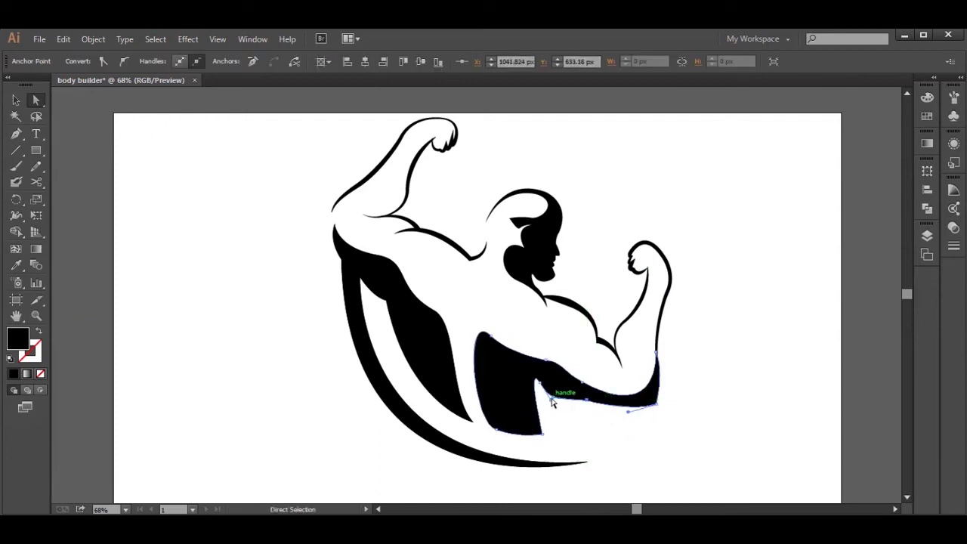
{"action": "left_click", "coordinate": [692, 368]}
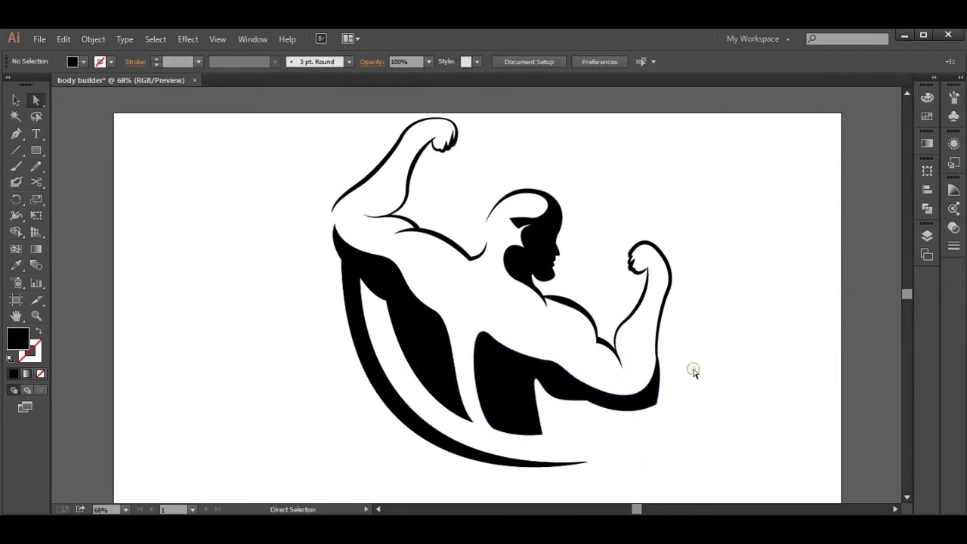
{"action": "left_click", "coordinate": [586, 397]}
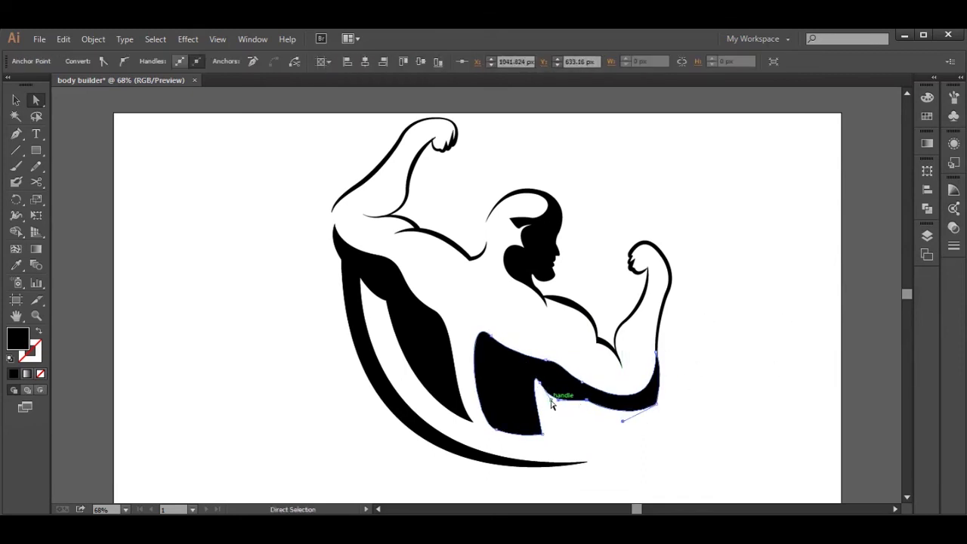
{"action": "left_click", "coordinate": [569, 423]}
Expand the appearance of the raised back arm and its torso shape, and combine them into one object.
{"action": "left_click_drag", "start_coordinate": [265, 145], "coordinate": [464, 486]}
{"action": "key", "text": "v"}
{"action": "left_click", "coordinate": [292, 214]}
{"action": "left_click_drag", "start_coordinate": [346, 124], "coordinate": [465, 467]}
{"action": "left_click", "coordinate": [93, 39]}
{"action": "left_click", "coordinate": [144, 197]}
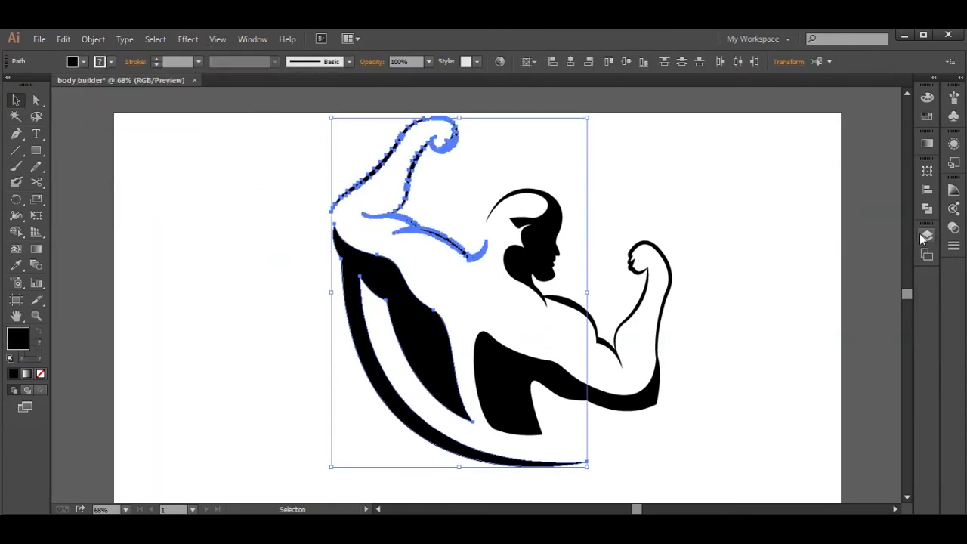
{"action": "left_click", "coordinate": [926, 236]}
Expand the appearance of the head, front arm and underarm shape, and combine them into one object.
{"action": "left_click", "coordinate": [594, 201]}
{"action": "left_click_drag", "start_coordinate": [485, 155], "coordinate": [493, 421]}
{"action": "left_click", "coordinate": [93, 38]}
{"action": "left_click", "coordinate": [169, 194]}
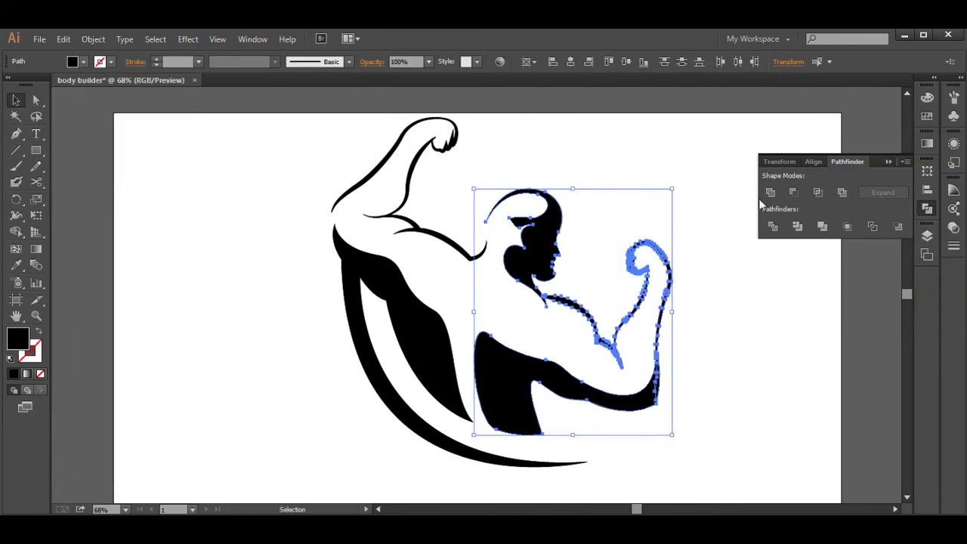
{"action": "left_click", "coordinate": [703, 169]}
Fill the back arm and torso group with red R=193 G=39 B=45 and leave it without a stroke.
{"action": "left_click", "coordinate": [433, 238]}
{"action": "left_click", "coordinate": [100, 62]}
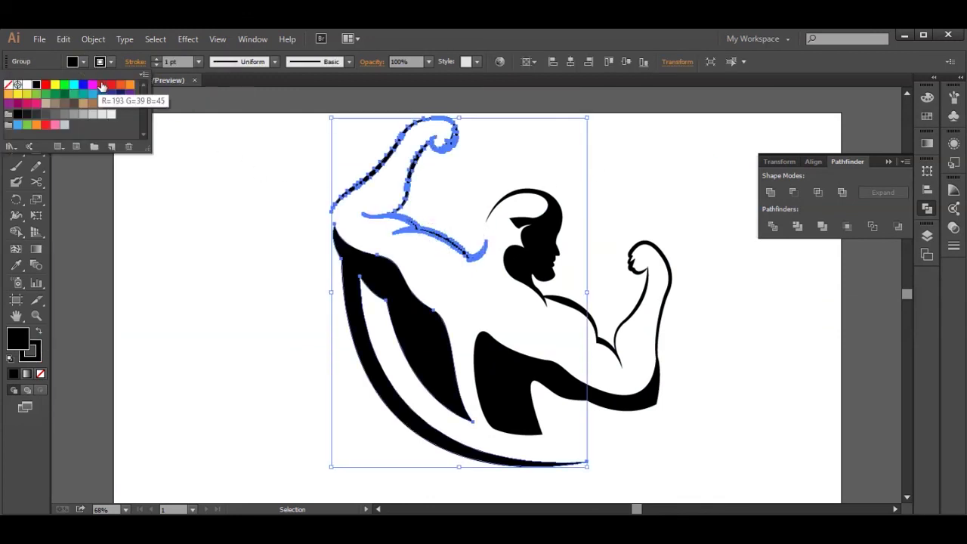
{"action": "left_click", "coordinate": [102, 87]}
{"action": "left_click", "coordinate": [267, 217]}
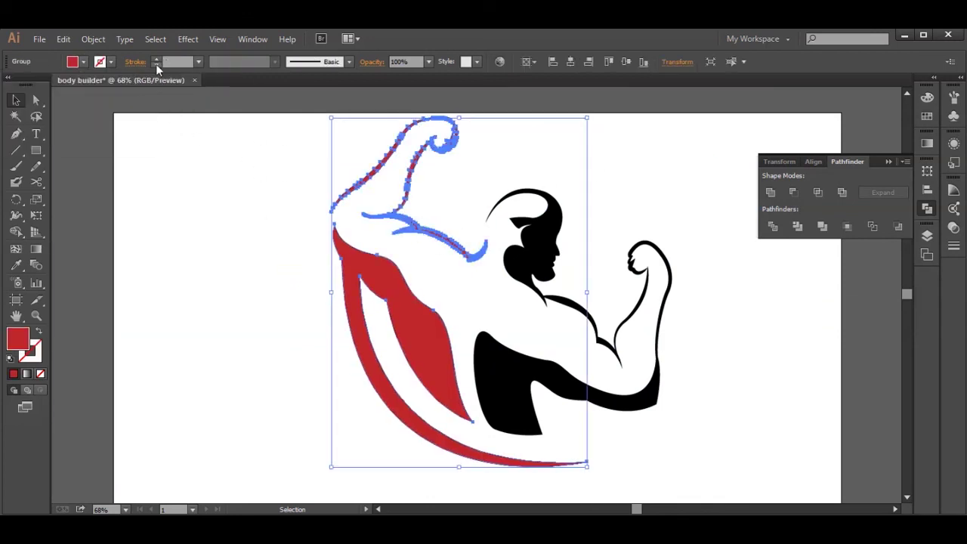
{"action": "left_click", "coordinate": [224, 205]}
Fill the head, front arm and underarm group with brown.
{"action": "left_click", "coordinate": [522, 242]}
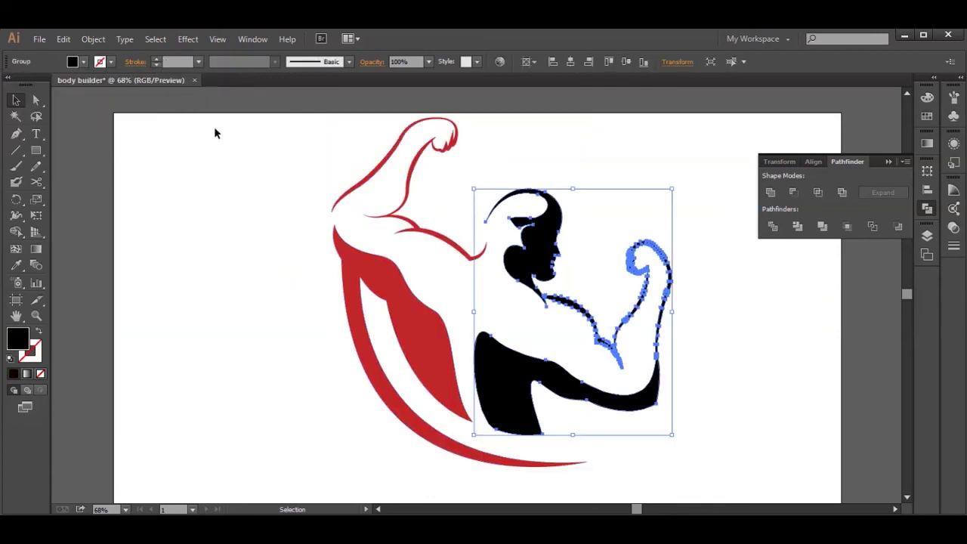
{"action": "left_click", "coordinate": [84, 62]}
{"action": "left_click", "coordinate": [101, 106]}
{"action": "left_click", "coordinate": [228, 295]}
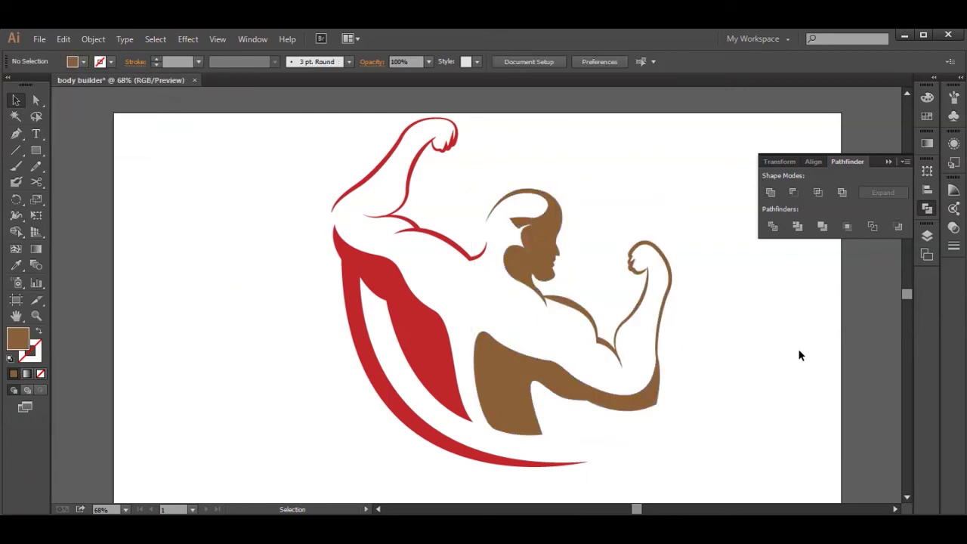
{"action": "left_click", "coordinate": [36, 100]}
{"action": "left_click", "coordinate": [430, 136]}
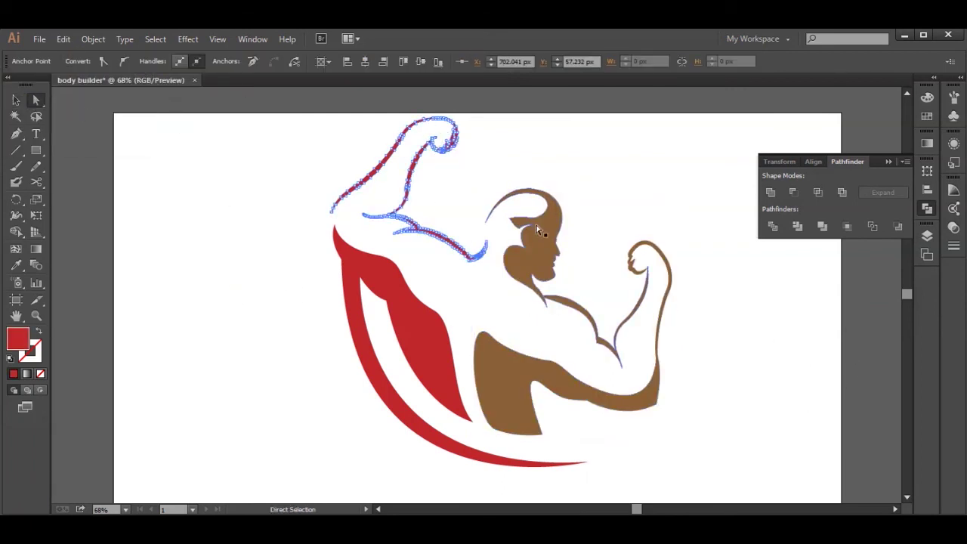
{"action": "key", "text": "v"}
{"action": "left_click", "coordinate": [197, 153]}
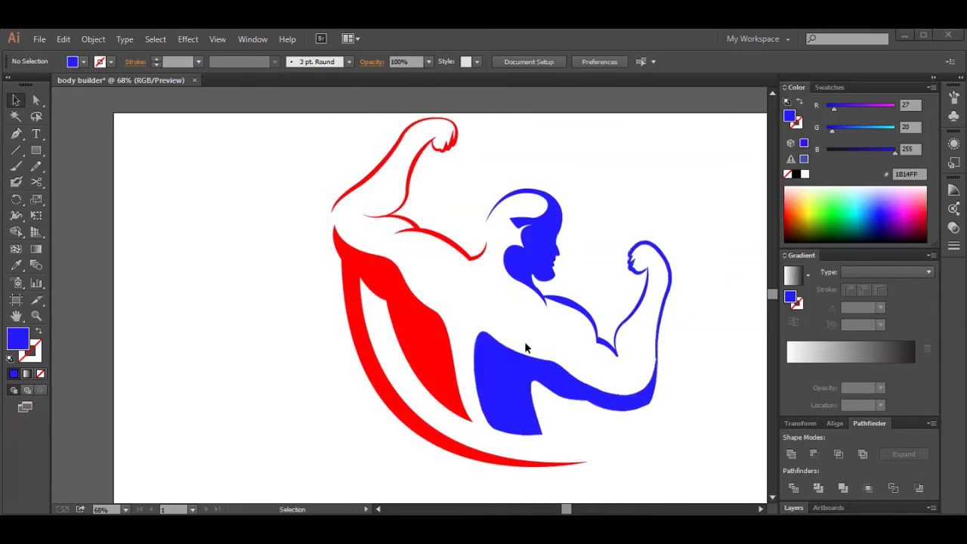
Scale the whole red and blue figure down proportionally and move it up and left on the artboard.
{"action": "left_click", "coordinate": [567, 302]}
{"action": "left_click_drag", "start_coordinate": [361, 191], "coordinate": [579, 255]}
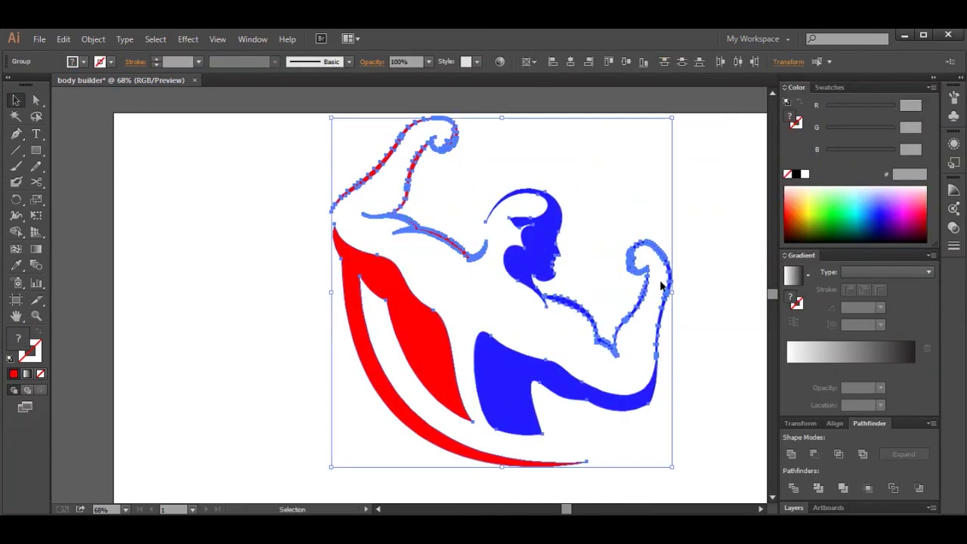
{"action": "left_click_drag", "start_coordinate": [672, 467], "coordinate": [621, 414]}
{"action": "key", "text": "shift+Up"}
{"action": "key", "text": "shift+Up"}
{"action": "key", "text": "shift+Up"}
{"action": "key", "text": "shift+Up"}
{"action": "key", "text": "shift+Up"}
{"action": "key", "text": "shift+Up"}
{"action": "key", "text": "shift+Up"}
{"action": "key", "text": "shift+Up"}
{"action": "key", "text": "shift+Up"}
{"action": "key", "text": "shift+Up"}
{"action": "key", "text": "shift+Left"}
{"action": "key", "text": "shift+Left"}
{"action": "key", "text": "shift+Left"}
{"action": "left_click", "coordinate": [669, 284]}
Add the two-line text "BODY BUILDING" and "GYM LOGO" under the figure and set it in Stencil Std Bold.
{"action": "key", "text": "t"}
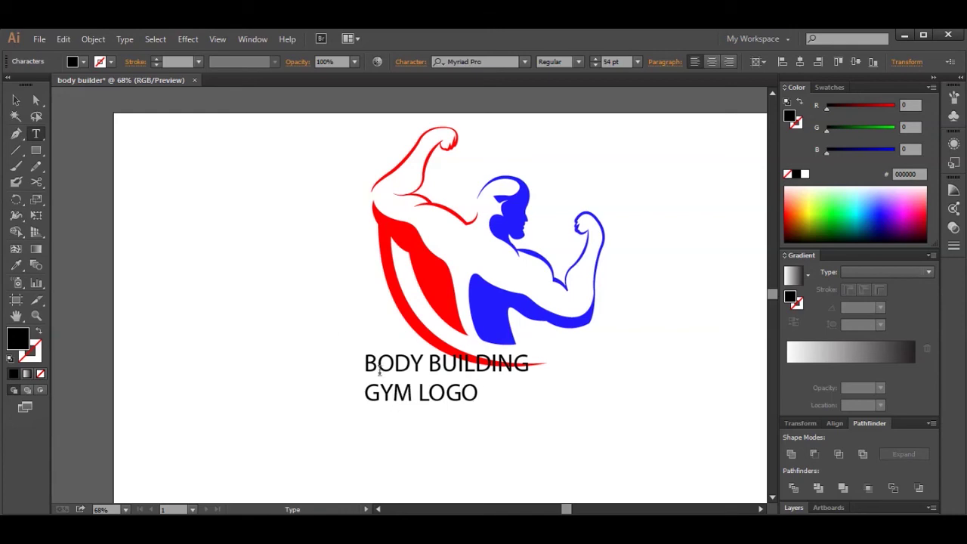
{"action": "left_click_drag", "start_coordinate": [364, 362], "coordinate": [481, 423]}
{"action": "left_click", "coordinate": [525, 62]}
{"action": "left_click_drag", "start_coordinate": [693, 213], "coordinate": [697, 307]}
{"action": "scroll", "coordinate": [690, 307], "scroll_direction": "down", "scroll_amount": 3}
{"action": "left_click", "coordinate": [572, 284]}
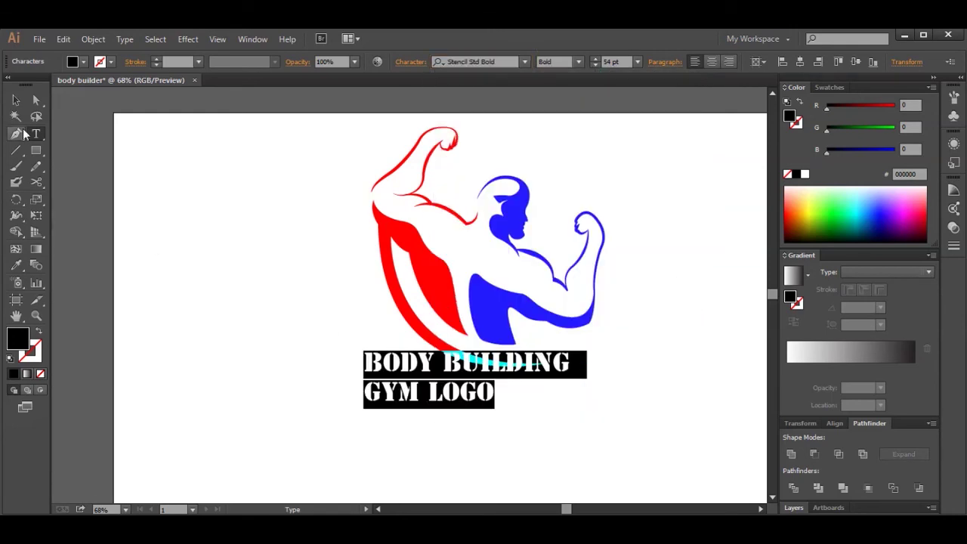
Move the text block down so it clears the red curved band of the figure.
{"action": "left_click", "coordinate": [16, 100]}
{"action": "key", "text": "shift+Down"}
{"action": "key", "text": "shift+Down"}
{"action": "key", "text": "shift+Down"}
{"action": "key", "text": "shift+Down"}
{"action": "key", "text": "shift+Down"}
Set the tracking of the BODY BUILDING line to 103.
{"action": "left_click", "coordinate": [35, 134]}
{"action": "left_click_drag", "start_coordinate": [571, 385], "coordinate": [362, 385]}
{"action": "key", "text": "ctrl+t"}
{"action": "left_click", "coordinate": [802, 226]}
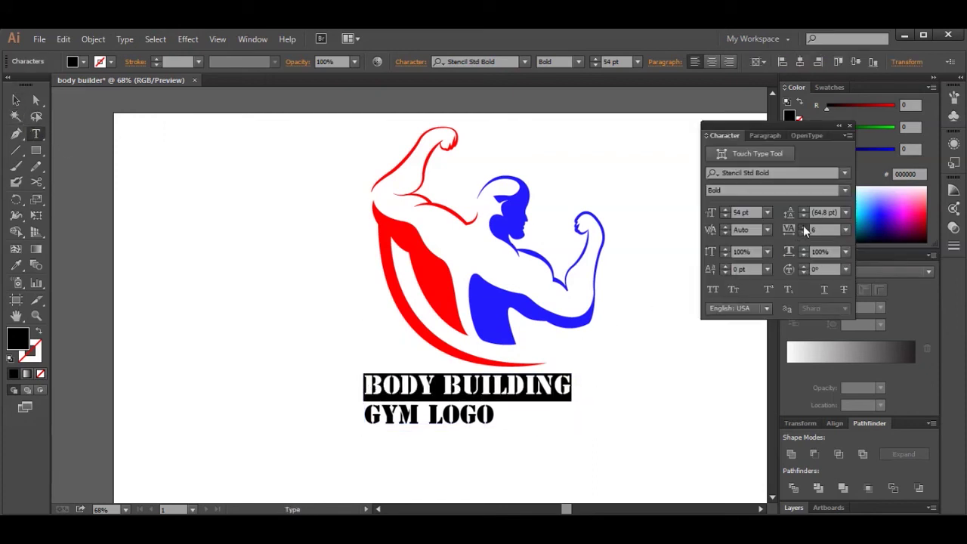
{"action": "left_click", "coordinate": [802, 248]}
{"action": "left_click", "coordinate": [802, 226]}
{"action": "left_click", "coordinate": [802, 226]}
{"action": "left_click", "coordinate": [801, 227]}
Scale the BODY BUILDING characters to 165% vertically and 144% horizontally.
{"action": "left_click", "coordinate": [802, 247]}
{"action": "left_click", "coordinate": [802, 247]}
{"action": "left_click", "coordinate": [726, 250]}
{"action": "left_click", "coordinate": [726, 250]}
{"action": "left_click", "coordinate": [725, 249]}
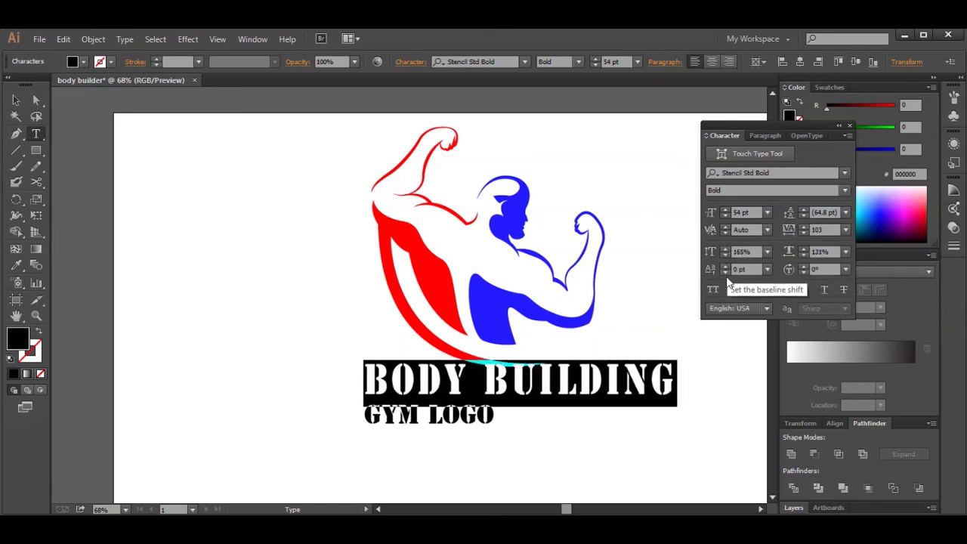
{"action": "left_click", "coordinate": [802, 247]}
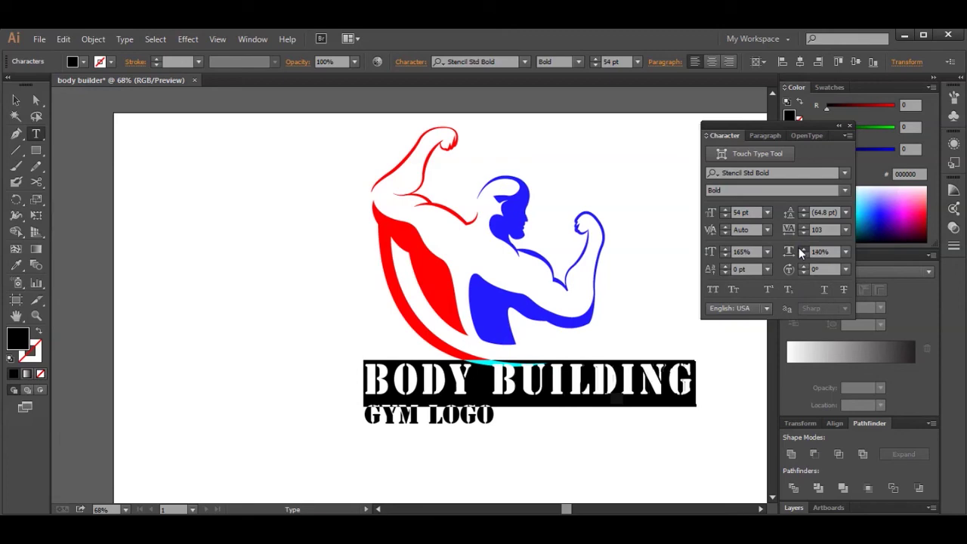
Move the text left under the figure and center the figure and text horizontally on each other.
{"action": "left_click", "coordinate": [15, 103]}
{"action": "left_click_drag", "start_coordinate": [465, 381], "coordinate": [441, 384]}
{"action": "left_click_drag", "start_coordinate": [328, 183], "coordinate": [608, 321]}
{"action": "left_click_drag", "start_coordinate": [335, 216], "coordinate": [571, 423]}
{"action": "left_click", "coordinate": [408, 63]}
{"action": "left_click", "coordinate": [416, 72]}
{"action": "left_click", "coordinate": [448, 63]}
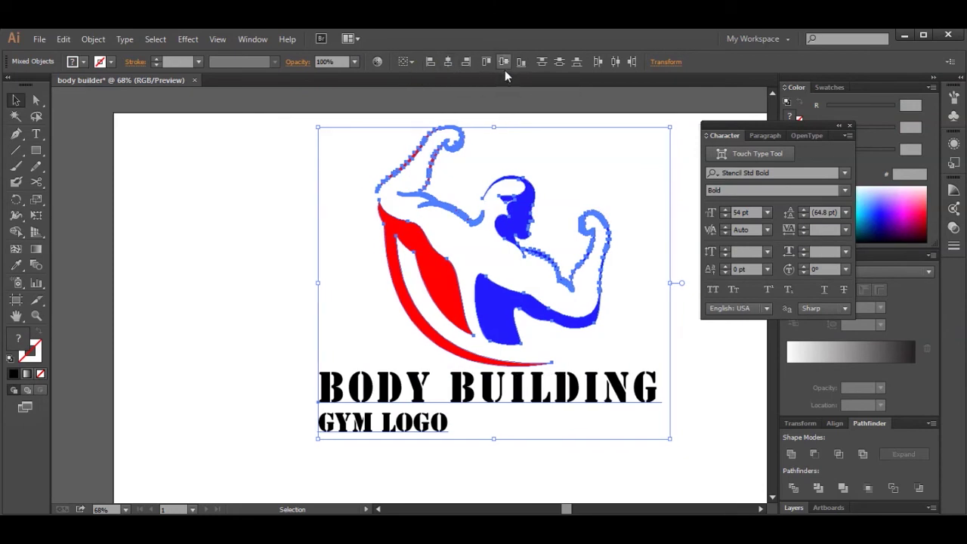
Nudge the text block slightly down, away from the figure.
{"action": "left_click", "coordinate": [291, 241]}
{"action": "left_click", "coordinate": [329, 380]}
{"action": "key", "text": "shift+Down"}
{"action": "left_click", "coordinate": [291, 341]}
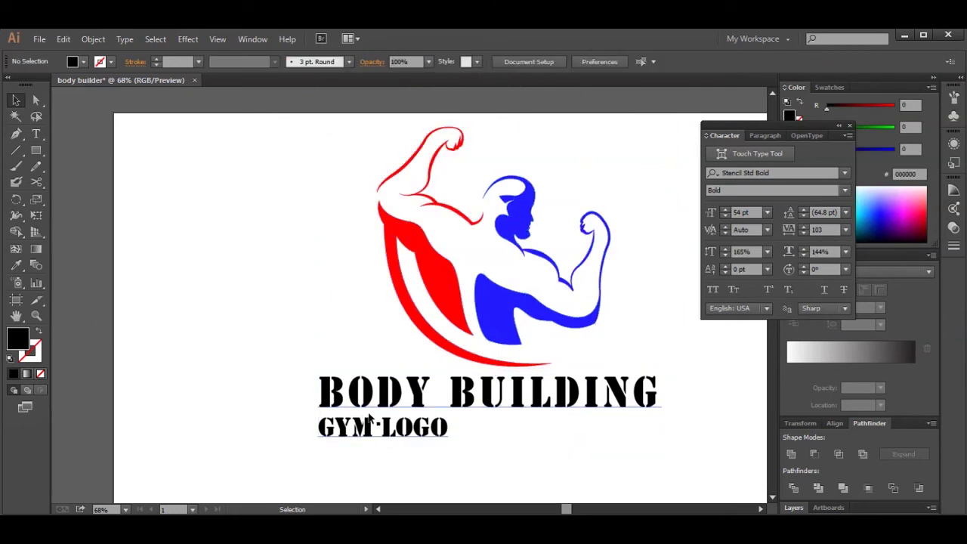
Expand the BODY BUILDING GYM LOGO text into outlines.
{"action": "right_click", "coordinate": [366, 377]}
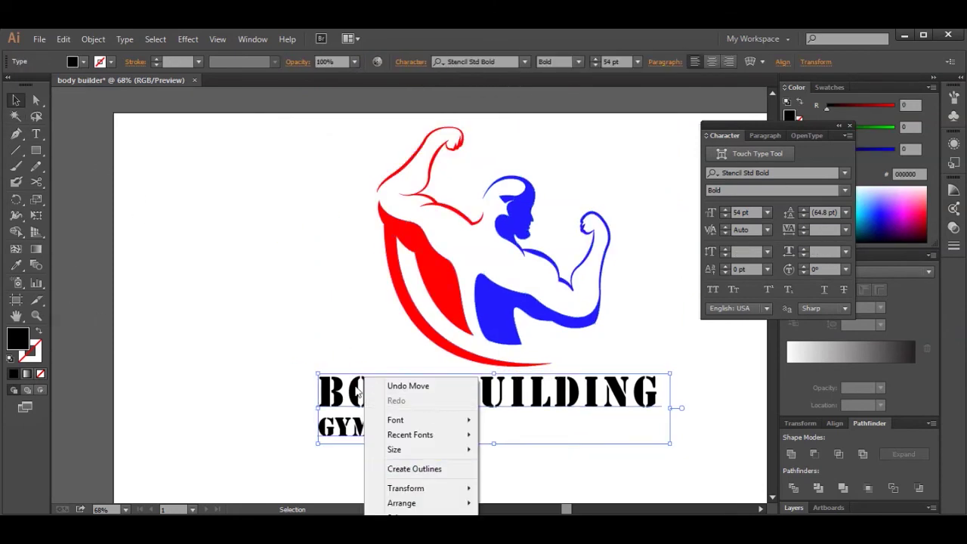
{"action": "left_click", "coordinate": [93, 38]}
{"action": "left_click", "coordinate": [134, 229]}
{"action": "left_click", "coordinate": [502, 400]}
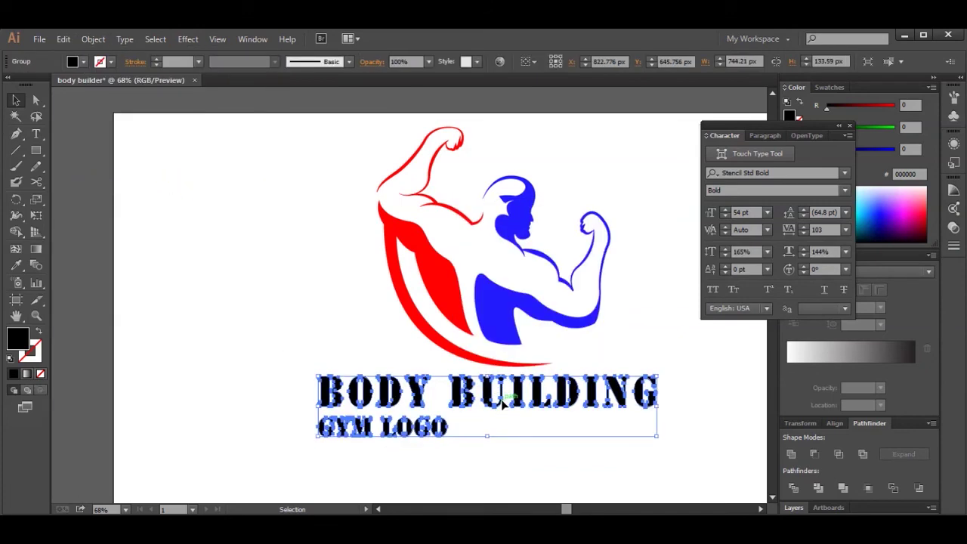
Ungroup the outlined lettering so that BODY, BUILDING and GYM LOGO can be selected separately.
{"action": "left_click", "coordinate": [312, 275]}
{"action": "left_click", "coordinate": [409, 395]}
{"action": "left_click", "coordinate": [281, 390]}
{"action": "right_click", "coordinate": [385, 390]}
{"action": "left_click", "coordinate": [424, 466]}
{"action": "left_click", "coordinate": [276, 405]}
Color the word BODY blue and the word BUILDING red by sampling the figure's colors with the Eyedropper.
{"action": "left_click", "coordinate": [453, 391]}
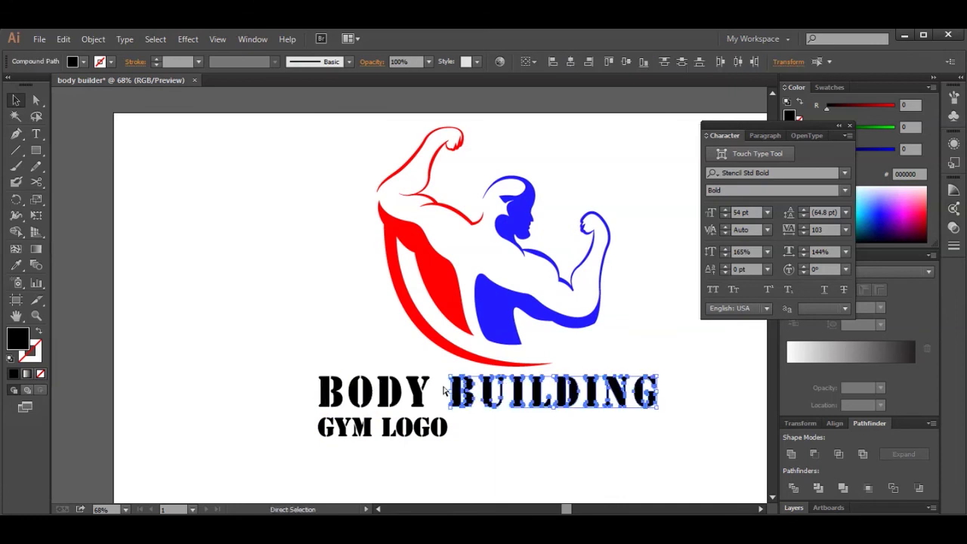
{"action": "left_click", "coordinate": [423, 428]}
{"action": "left_click_drag", "start_coordinate": [310, 350], "coordinate": [435, 406]}
{"action": "key", "text": "i"}
{"action": "left_click", "coordinate": [496, 310]}
{"action": "left_click", "coordinate": [544, 393], "text": "ctrl"}
{"action": "left_click", "coordinate": [521, 360]}
Center the figure, the BODY BUILDING line and the GYM LOGO line horizontally.
{"action": "left_click", "coordinate": [401, 432], "text": "ctrl"}
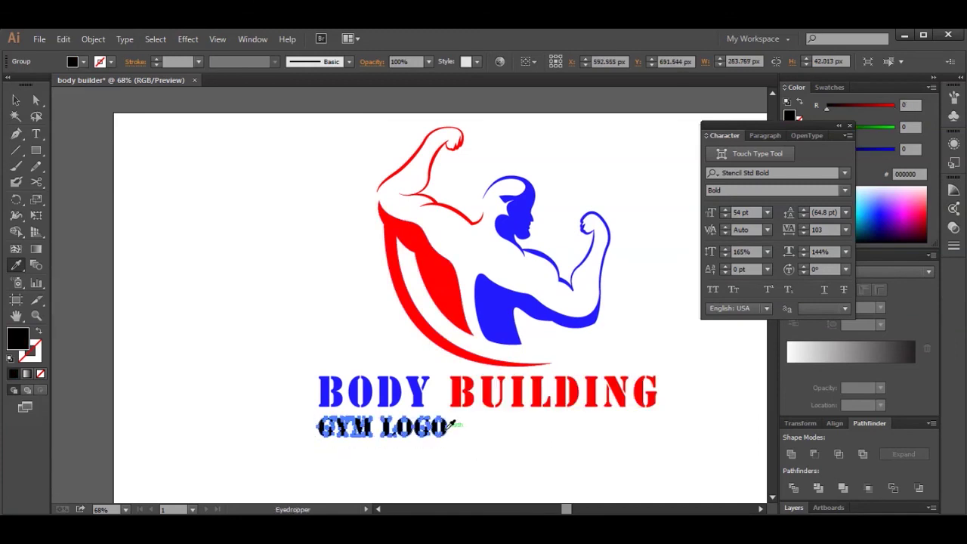
{"action": "left_click_drag", "start_coordinate": [347, 190], "coordinate": [647, 398]}
{"action": "left_click", "coordinate": [436, 427], "text": "ctrl"}
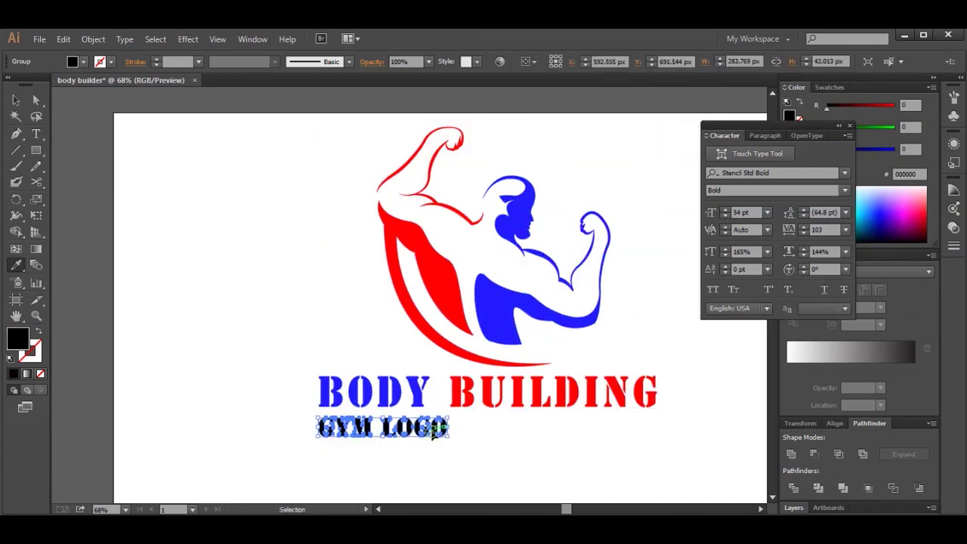
{"action": "key", "text": "ctrl+a"}
{"action": "left_click", "coordinate": [570, 62]}
Fill the GYM LOGO lettering with orange F7931E and leave nothing selected.
{"action": "key", "text": "v"}
{"action": "left_click", "coordinate": [434, 427]}
{"action": "left_click", "coordinate": [83, 61]}
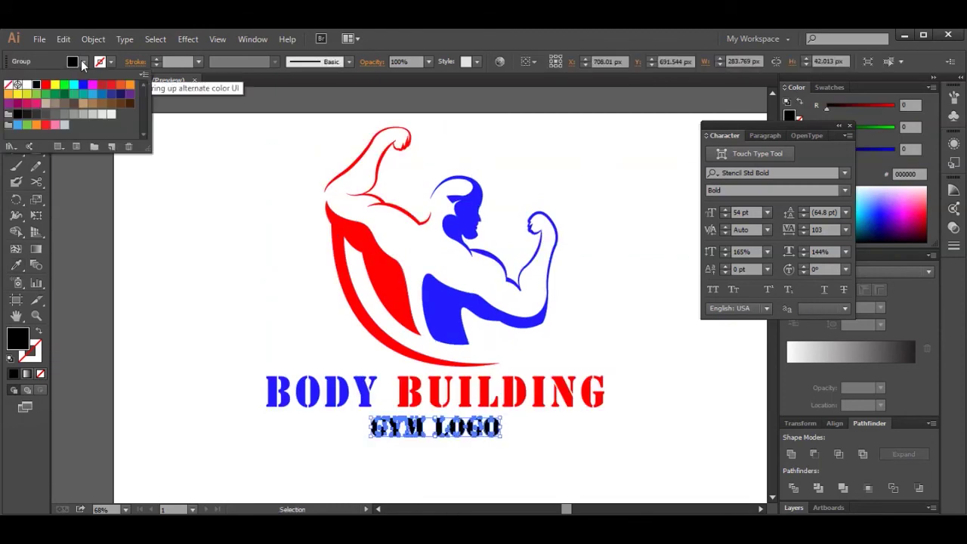
{"action": "left_click", "coordinate": [130, 83]}
{"action": "left_click", "coordinate": [238, 281]}
{"action": "left_click_drag", "start_coordinate": [248, 167], "coordinate": [635, 449]}
{"action": "left_click", "coordinate": [675, 445]}
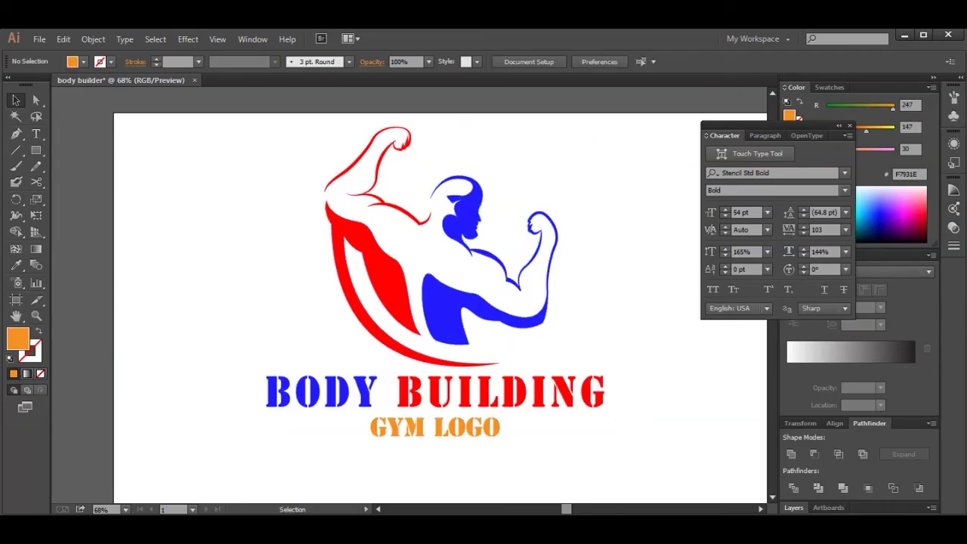